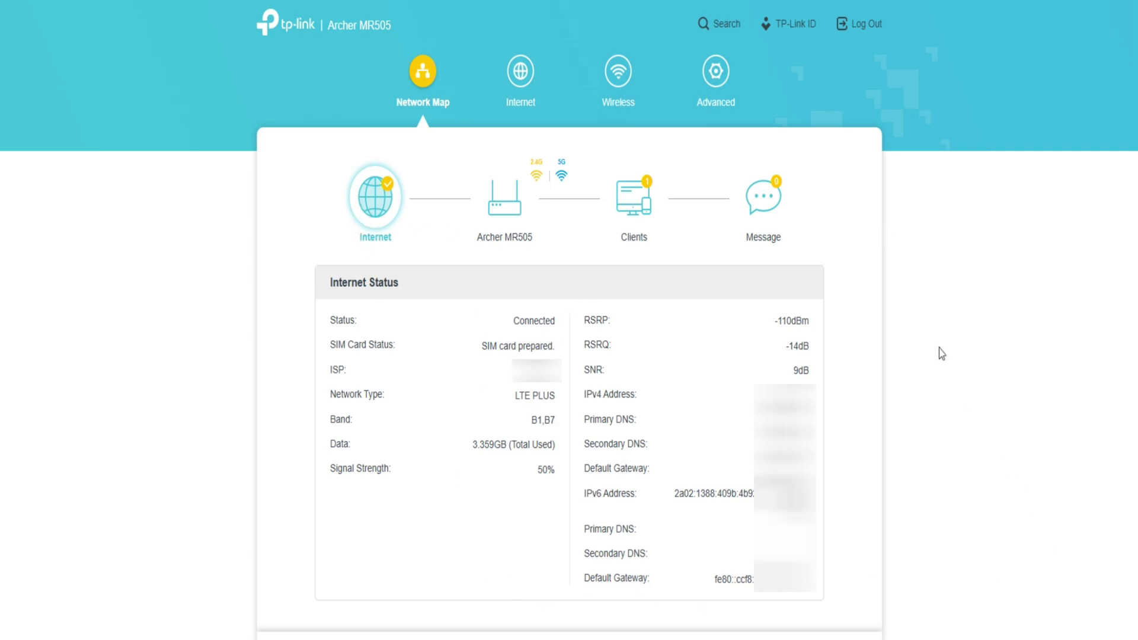
Review the Archer MR505 router information along with its linked wireless and guest network settings
left_click(496, 211)
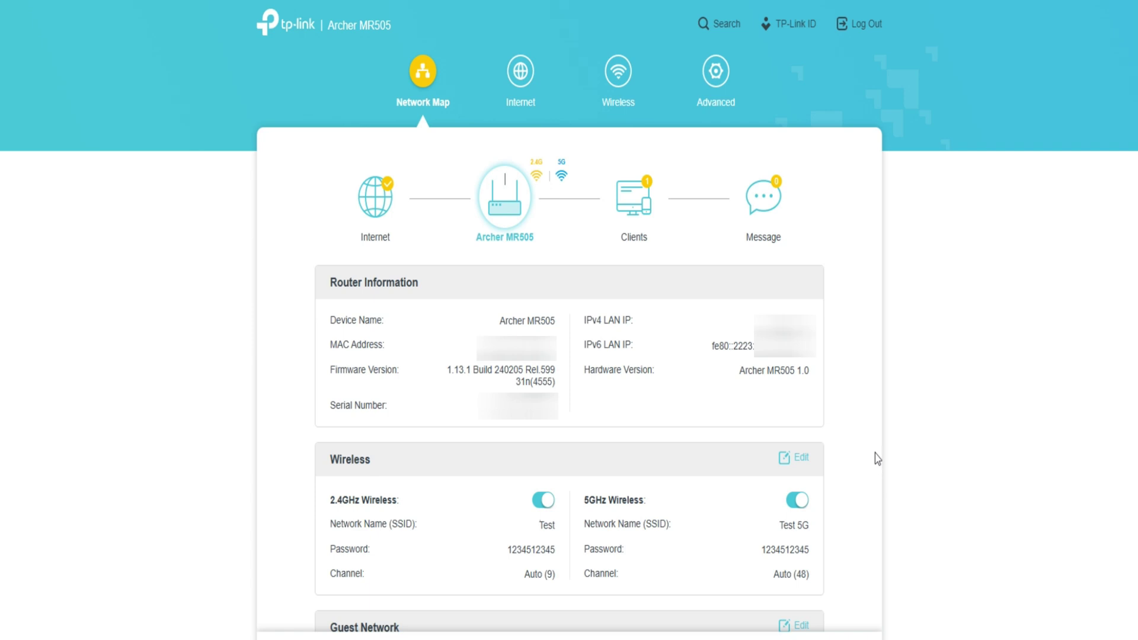
scroll(853, 448, "down", 4)
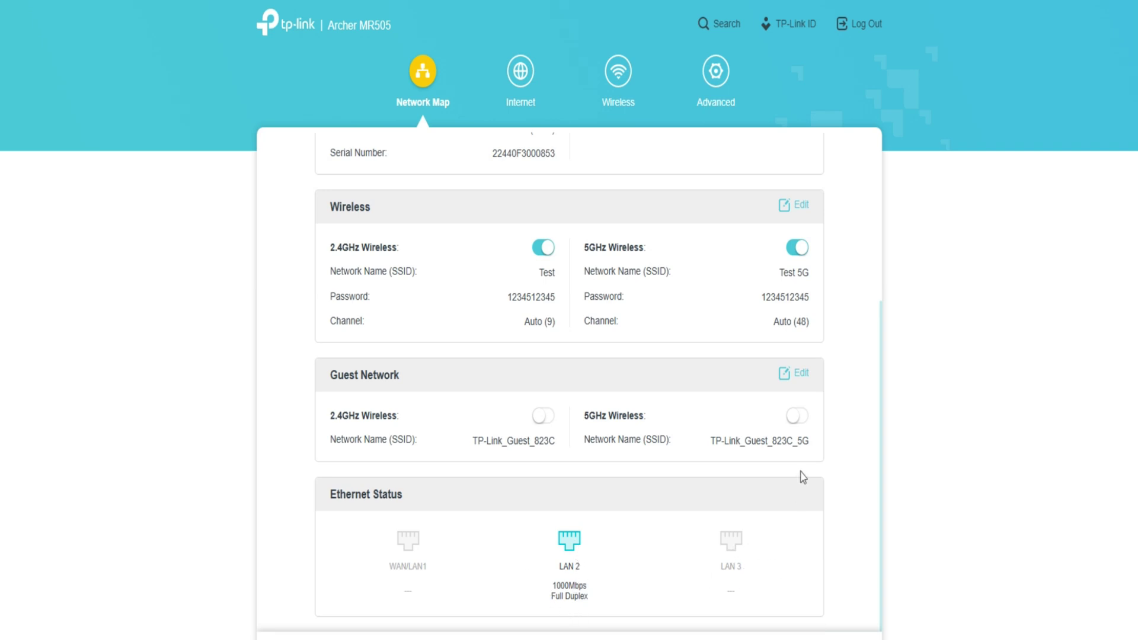
left_click(783, 213)
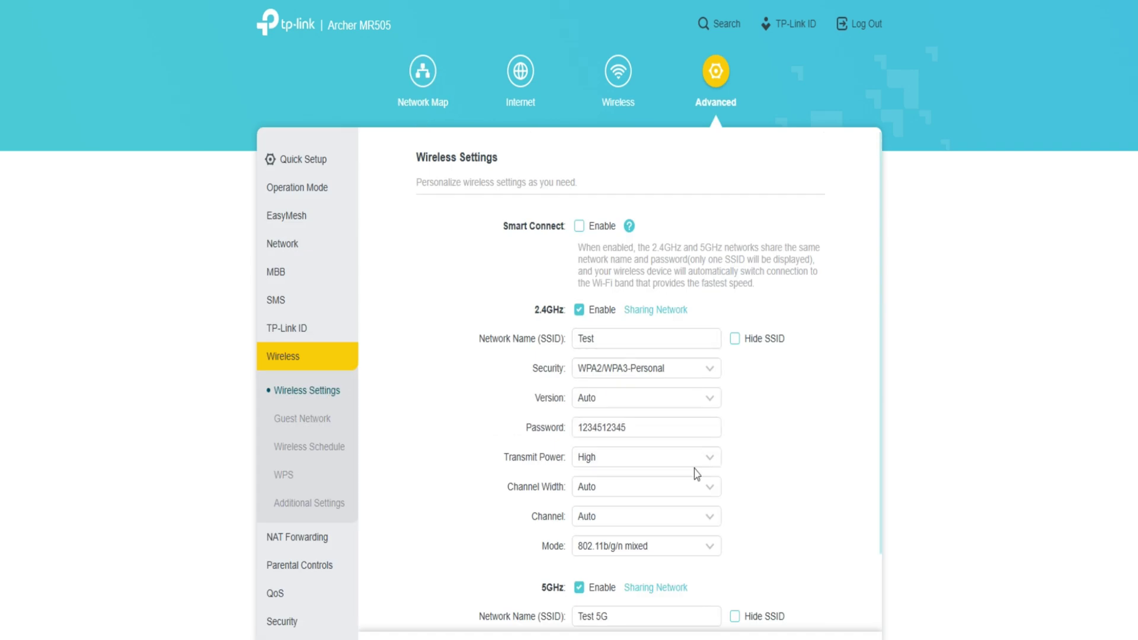
key("alt+Left")
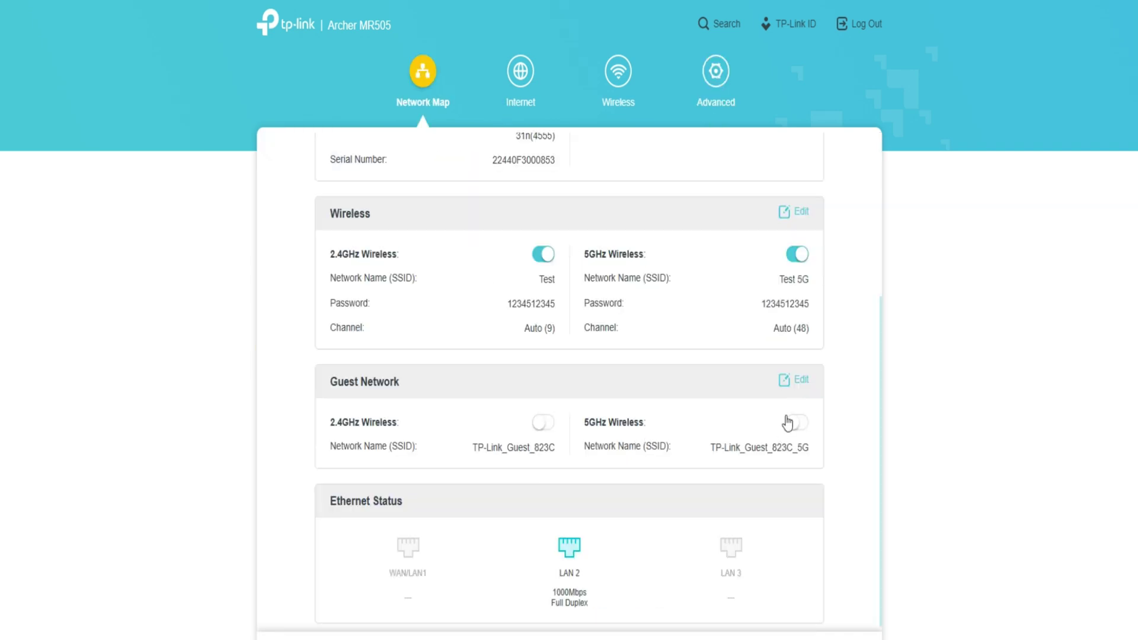
left_click(799, 382)
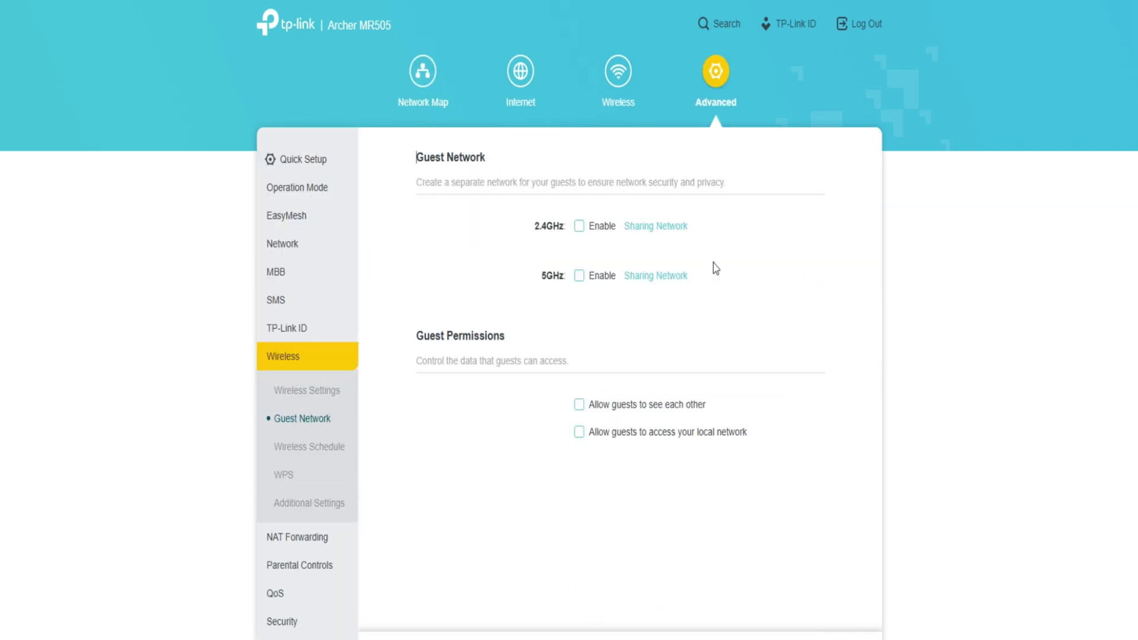
Review the internet status in the network map and the basic internet connection settings
left_click(437, 76)
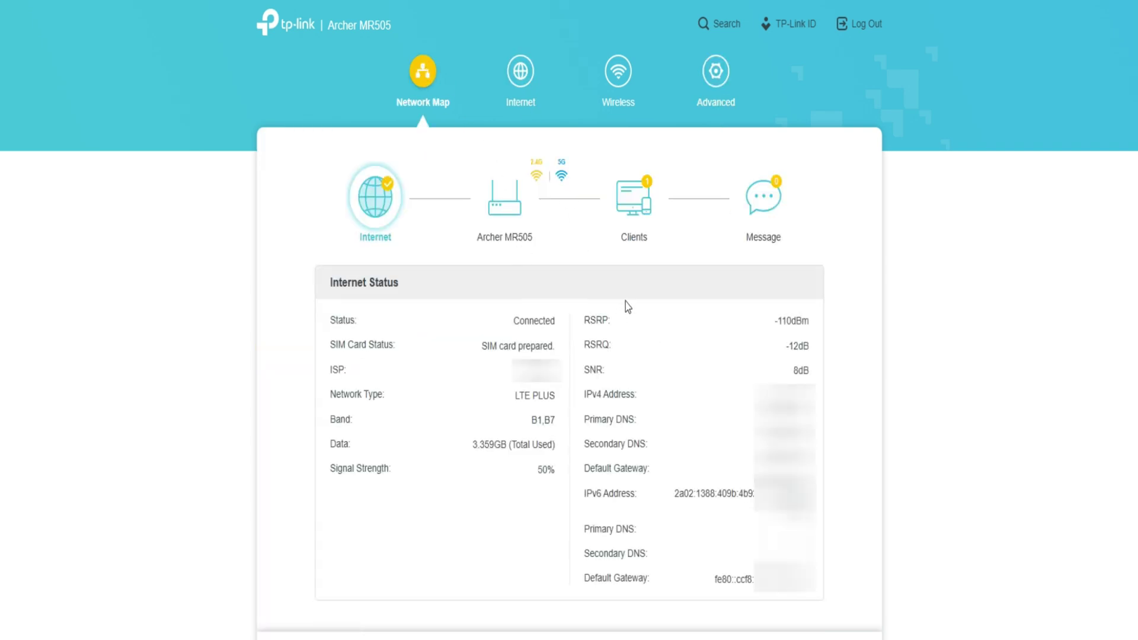
scroll(508, 224, "down", 10)
left_click(520, 107)
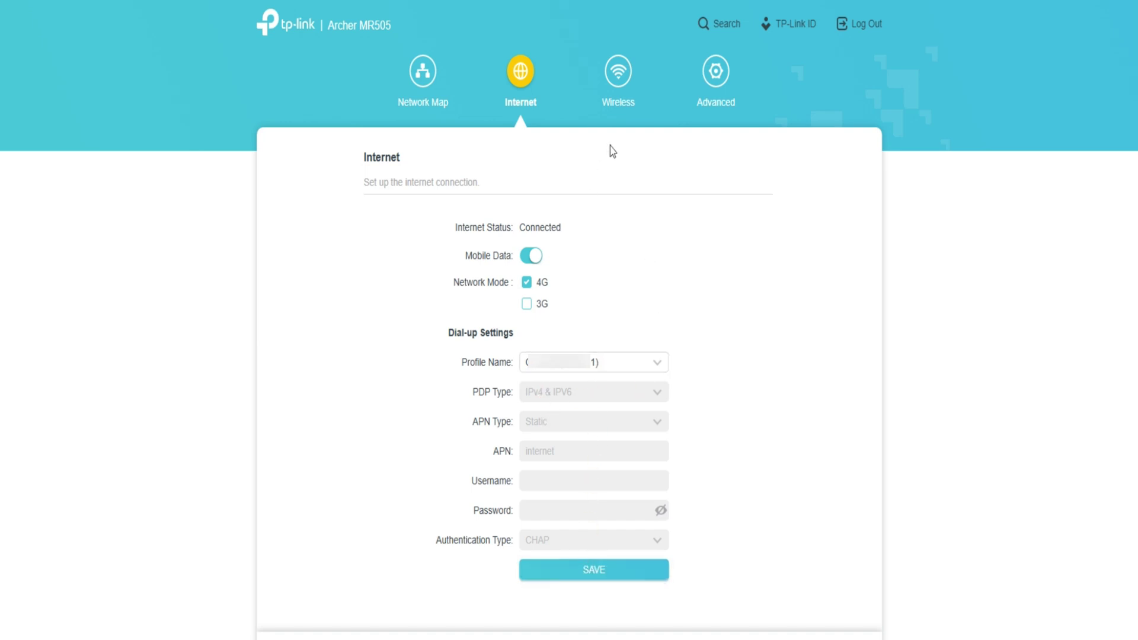
In the wireless settings, switch Smart Connect and the 2.4GHz network to the opposite state and back, and view the 2.4GHz sharing details
left_click(620, 79)
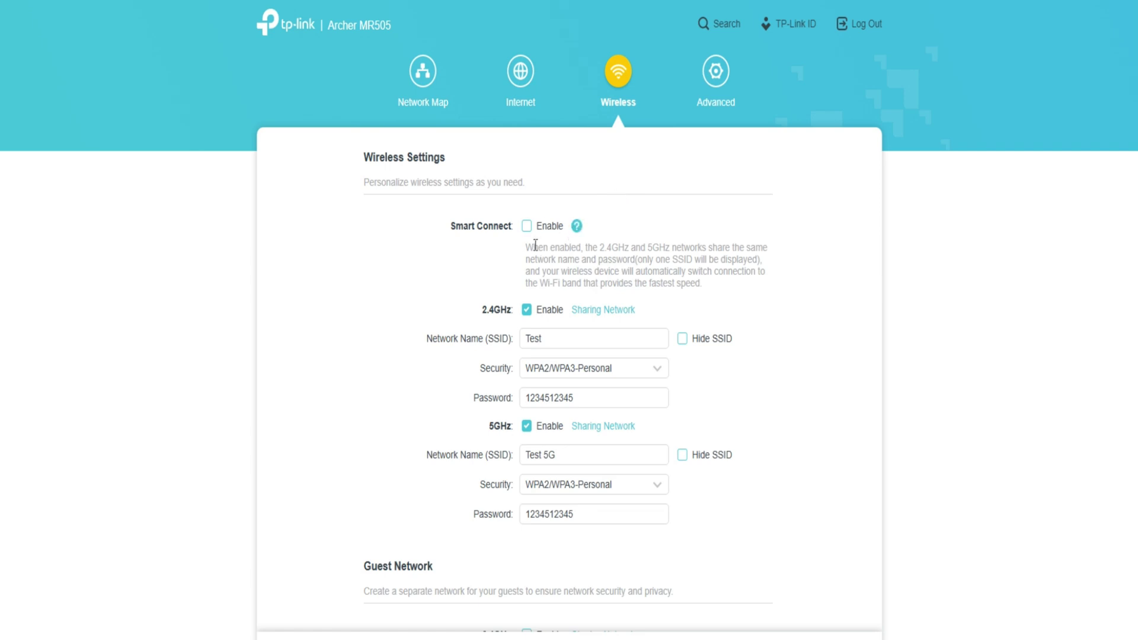
left_click(527, 227)
left_click(527, 227)
left_click(528, 313)
left_click(527, 313)
left_click(588, 313)
left_click(589, 317)
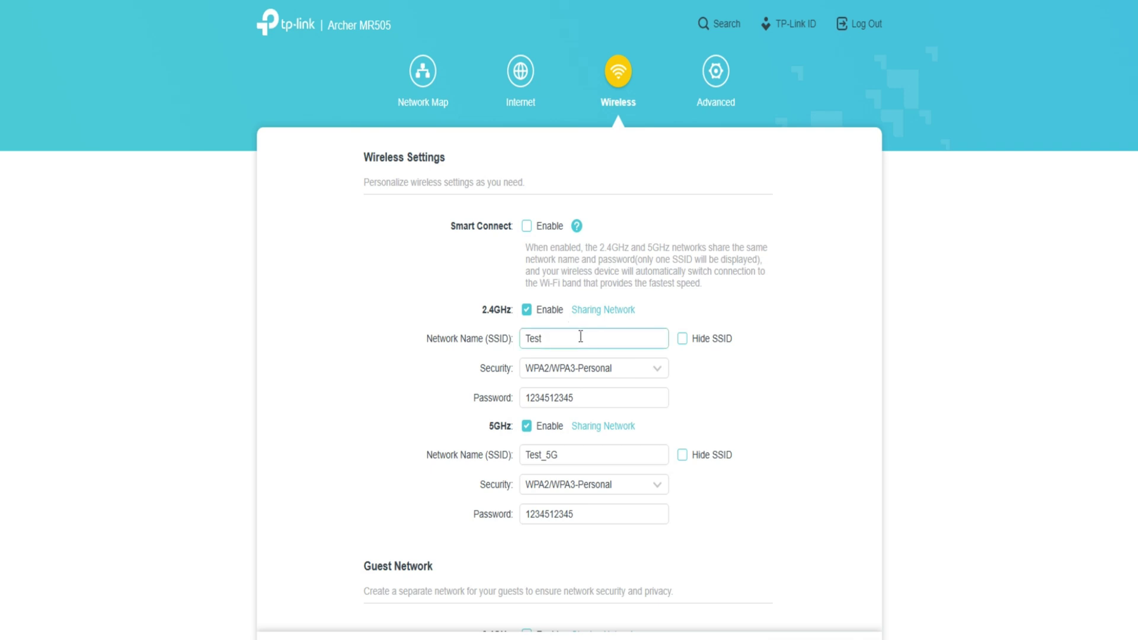
Examine the security options and password field of the 2.4GHz wireless network
left_click(586, 375)
left_click(422, 380)
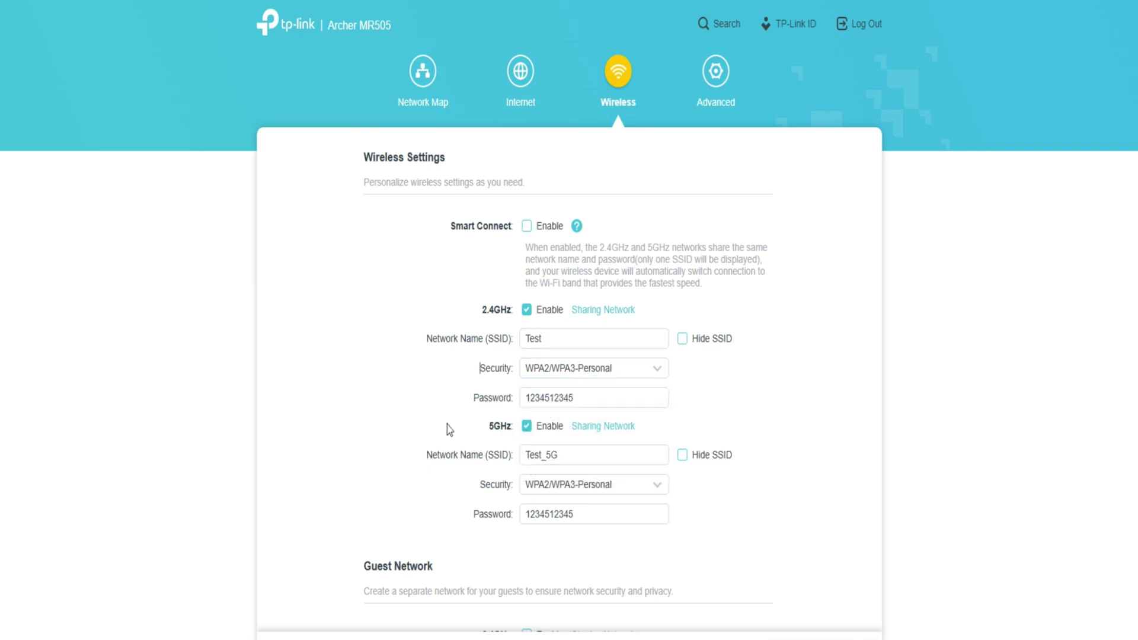
left_click(584, 399)
Switch the 5GHz network off and back on, and view its sharing details and security options
left_click(526, 426)
left_click(526, 427)
left_click(591, 429)
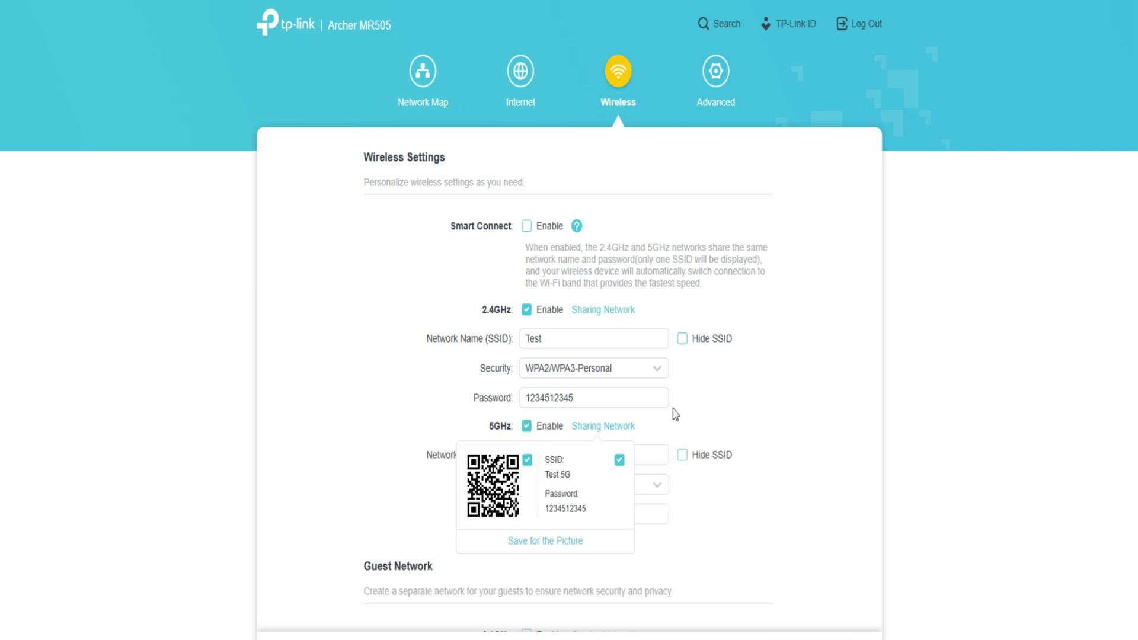
left_click(700, 404)
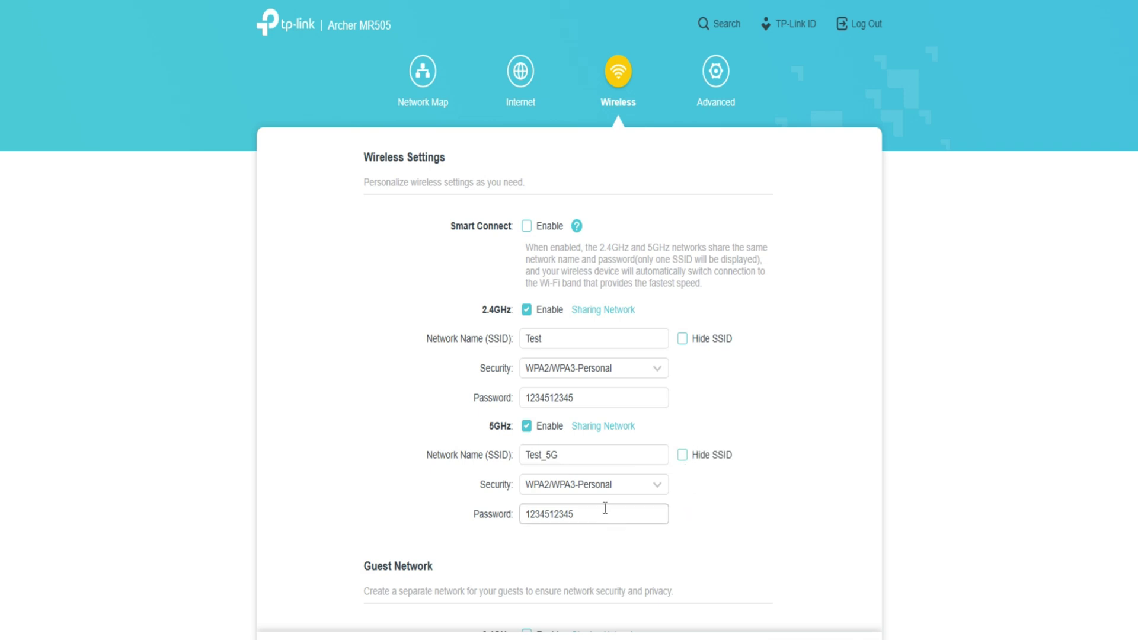
left_click(595, 487)
left_click(596, 489)
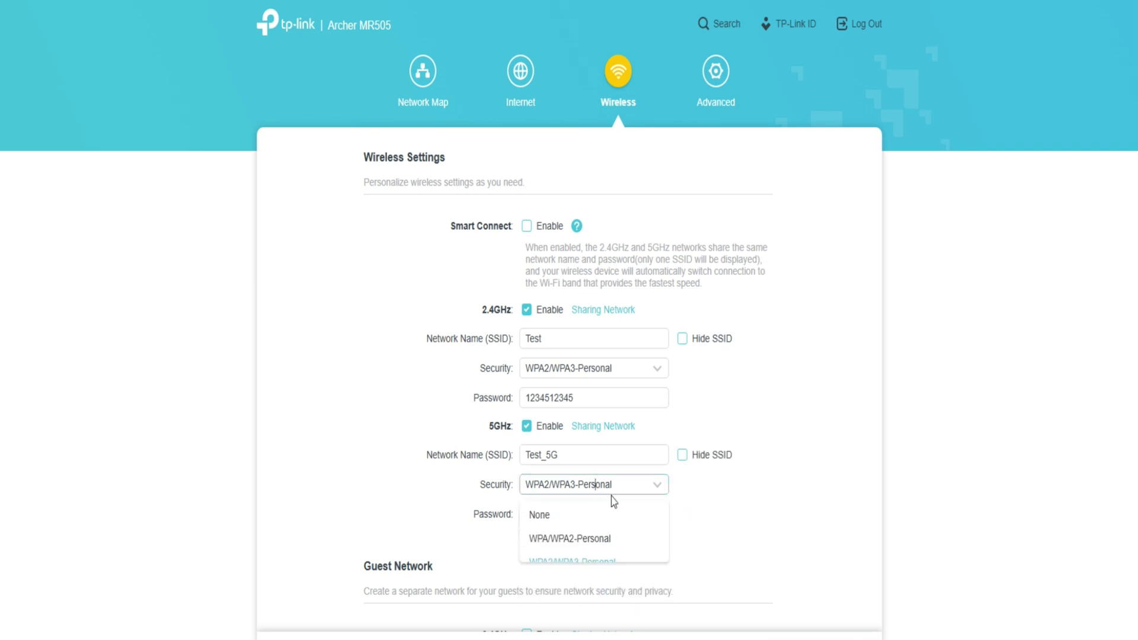
left_click(622, 516)
left_click(712, 522)
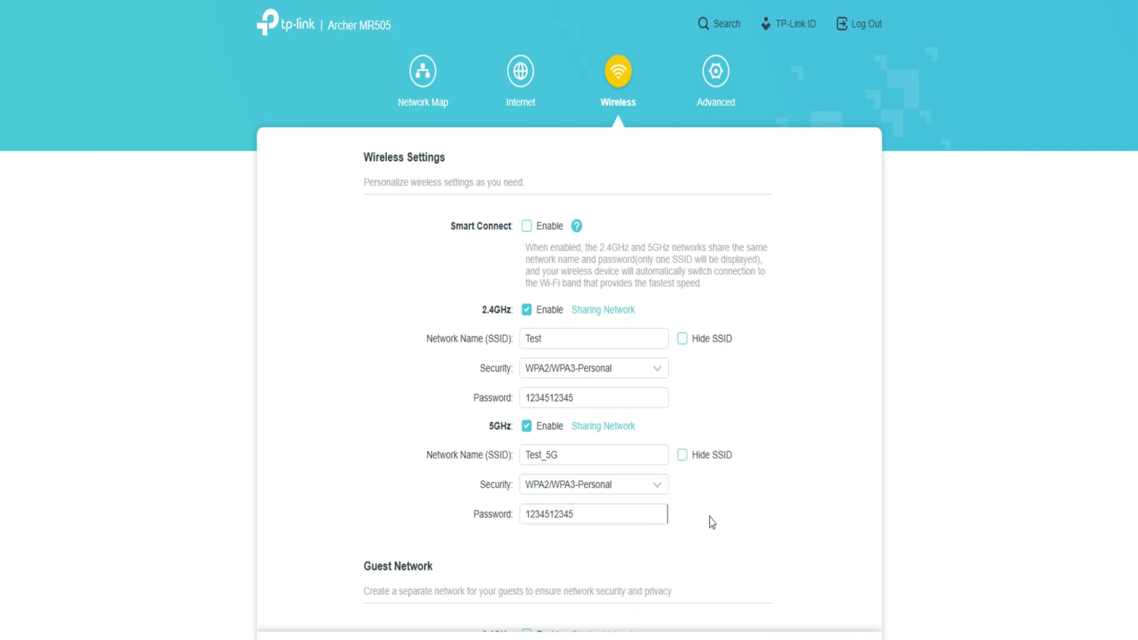
Enable the guest network on both the 2.4GHz and 5GHz bands
scroll(734, 468, "down", 2)
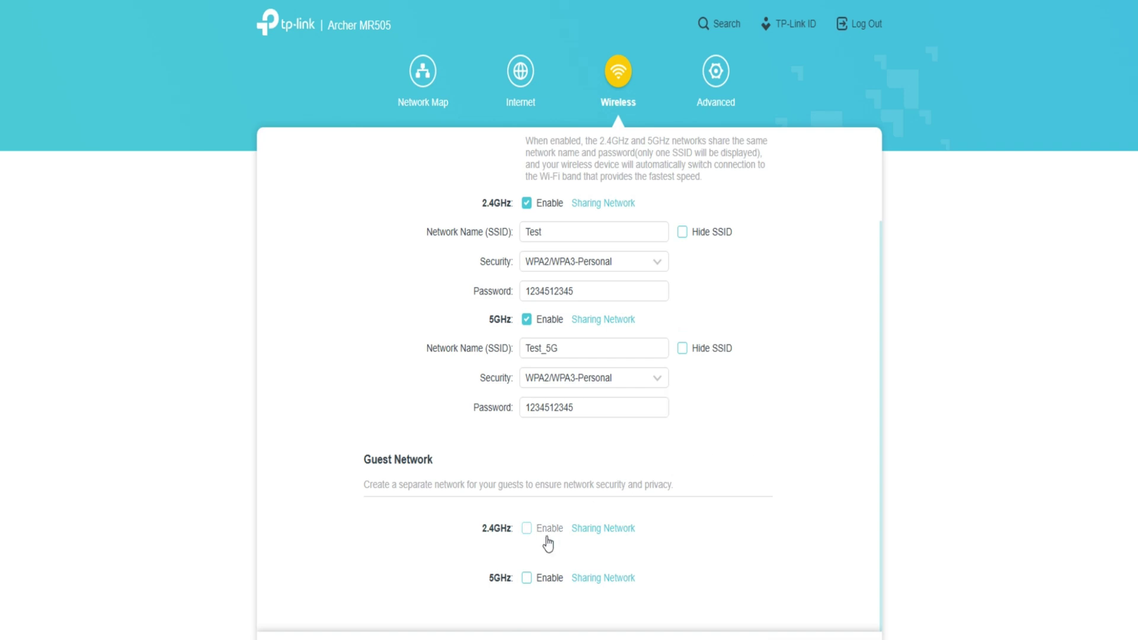
left_click(527, 529)
scroll(569, 534, "down", 1)
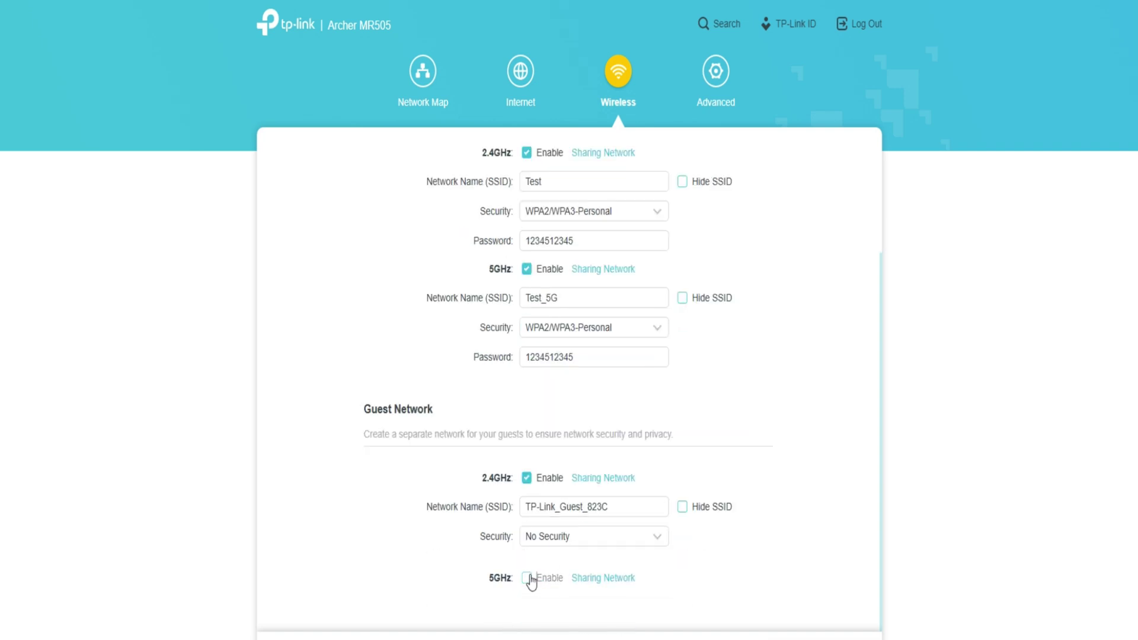
left_click(531, 581)
scroll(681, 475, "down", 1)
Examine the network name and security options of the 2.4GHz and 5GHz guest networks
left_click(604, 454)
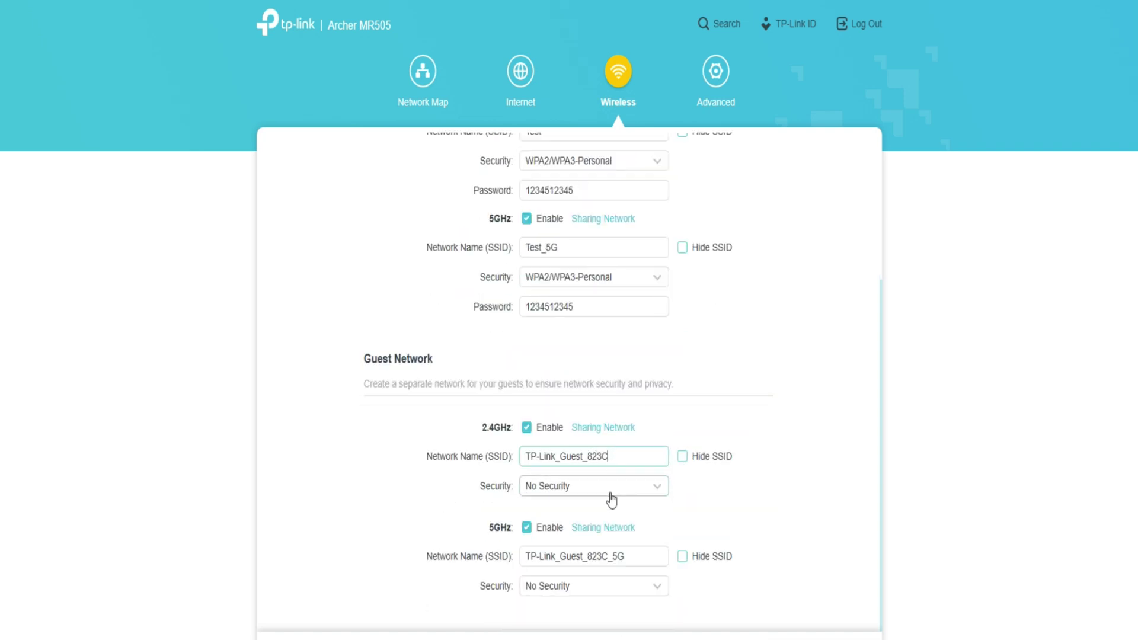
left_click(610, 495)
left_click(719, 541)
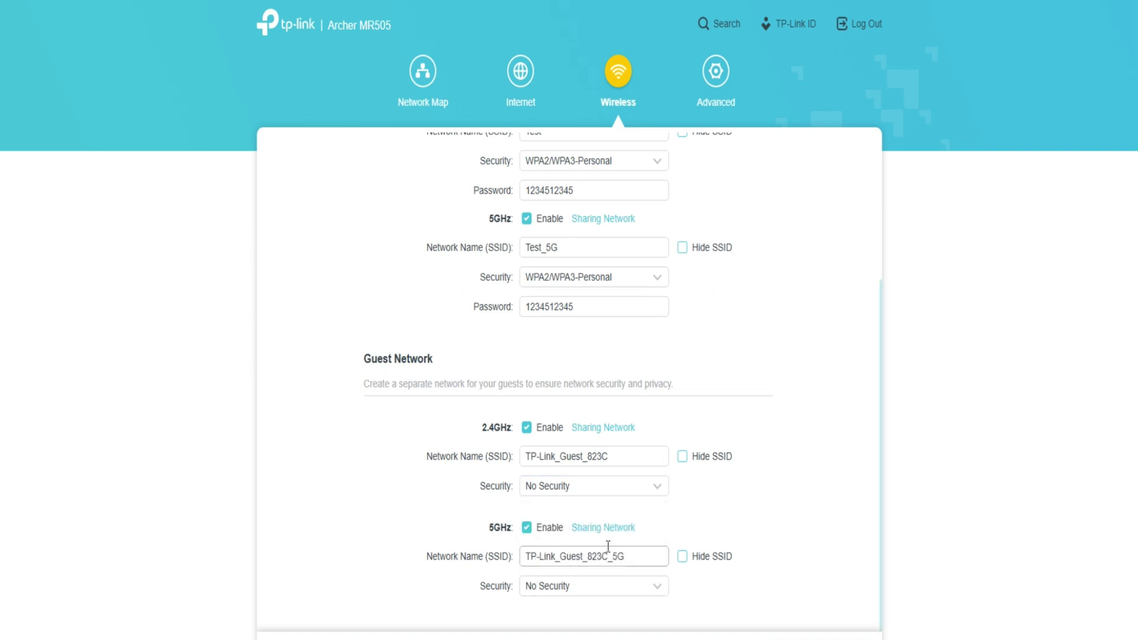
left_click(603, 584)
left_click(703, 517)
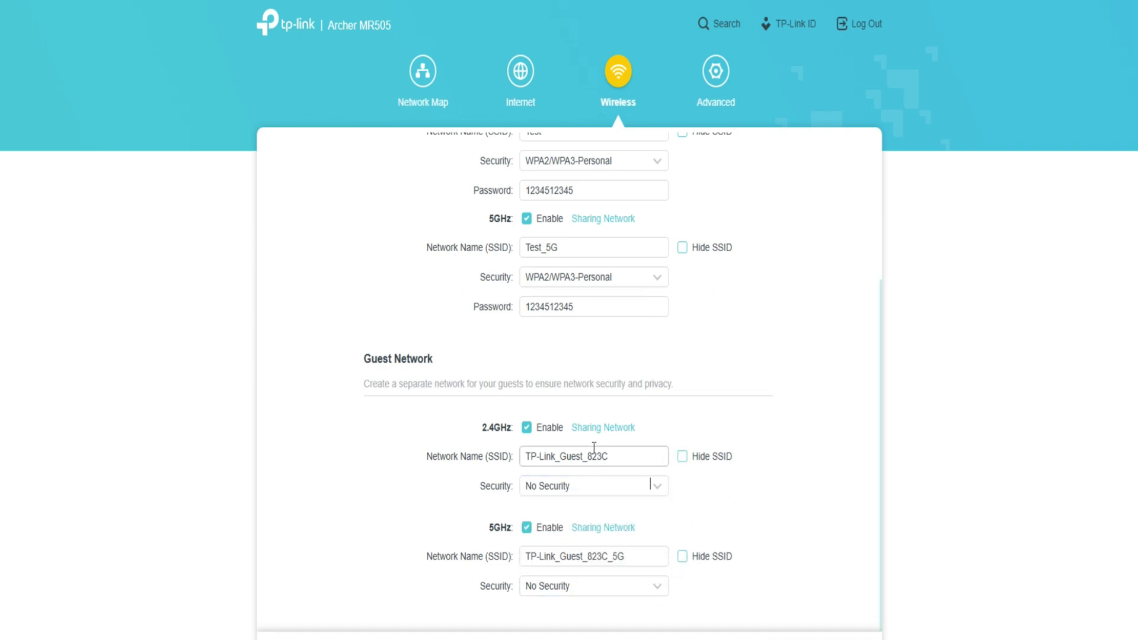
Disable the guest network on both the 2.4GHz and 5GHz bands
left_click(539, 427)
left_click(529, 479)
scroll(759, 444, "up", 3)
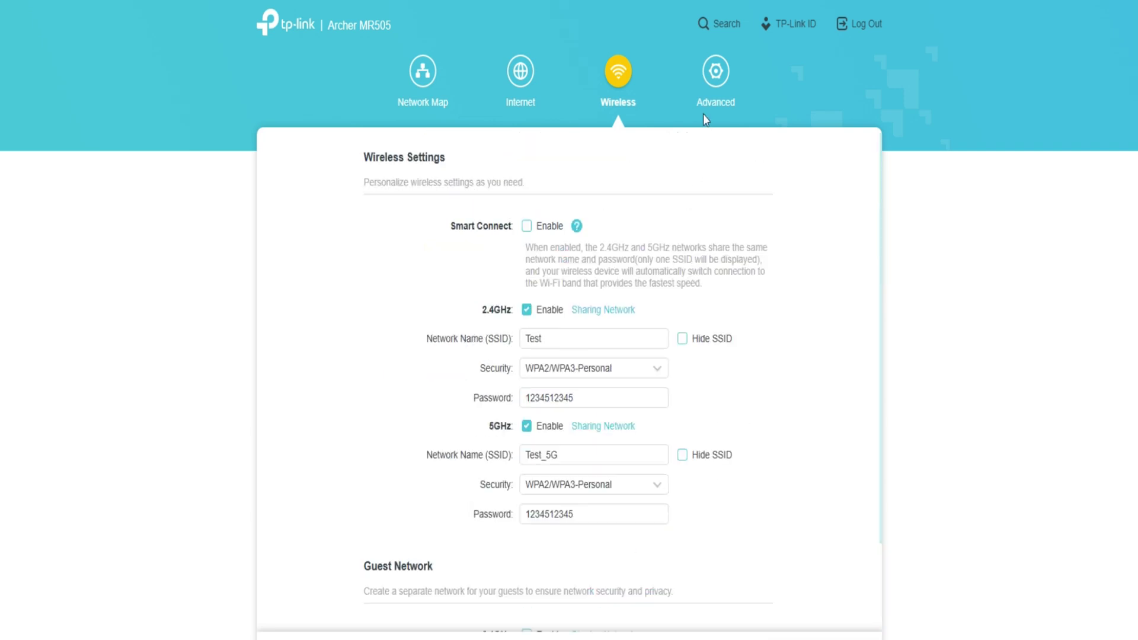
Try Wireless Router Mode in the advanced operation mode settings and reselect 3G/4G Router Mode
left_click(715, 98)
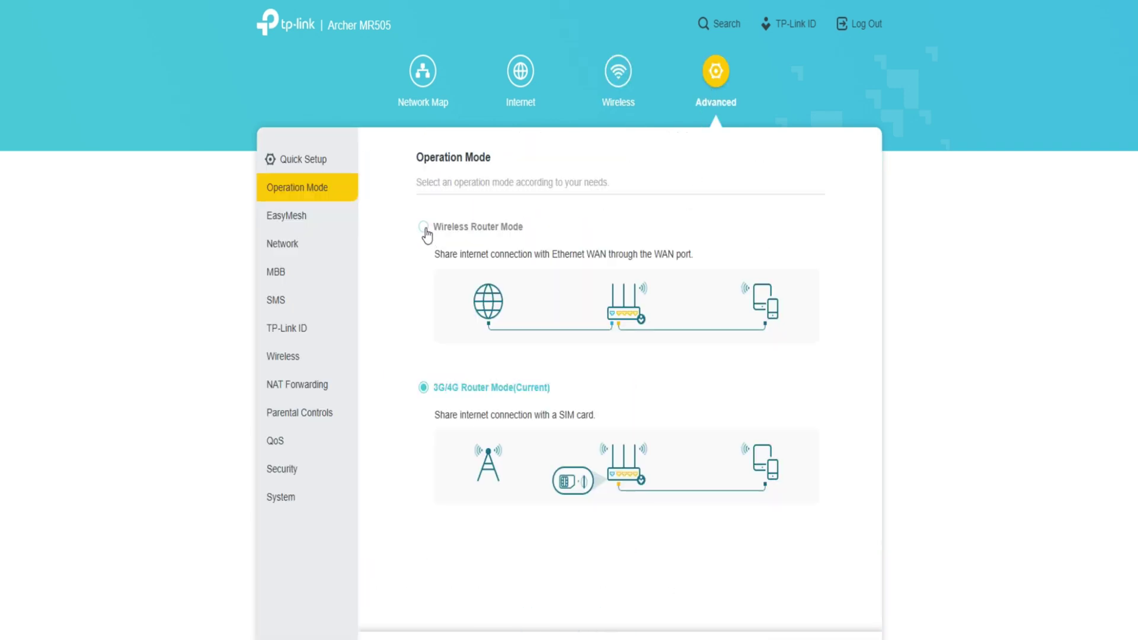
left_click(424, 228)
left_click(423, 388)
Open the EasyMesh settings and switch EasyMesh on and back off
left_click(296, 217)
left_click(584, 239)
left_click(584, 239)
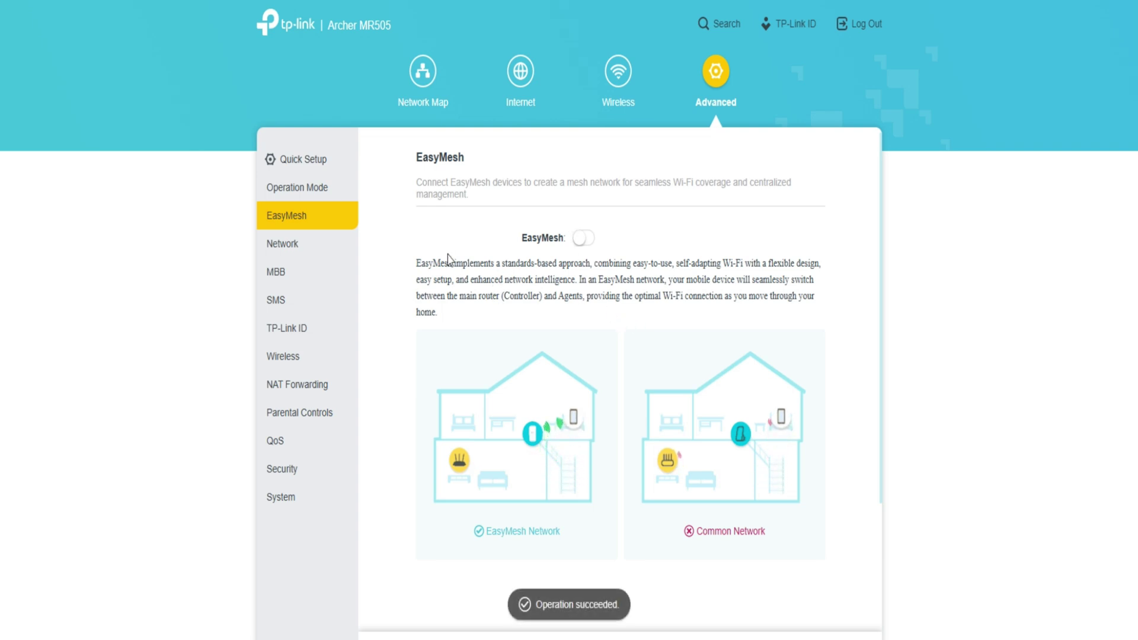
View the advanced network status overview and turn off External Antennas in the network's Internet settings
left_click(290, 248)
left_click(287, 279)
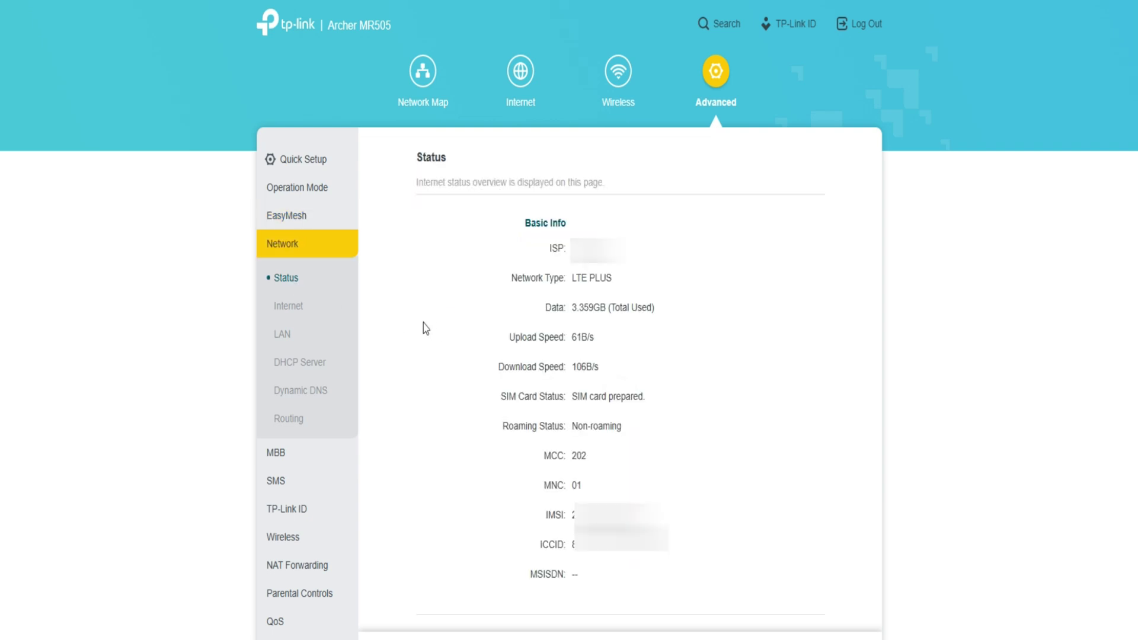
left_click(288, 307)
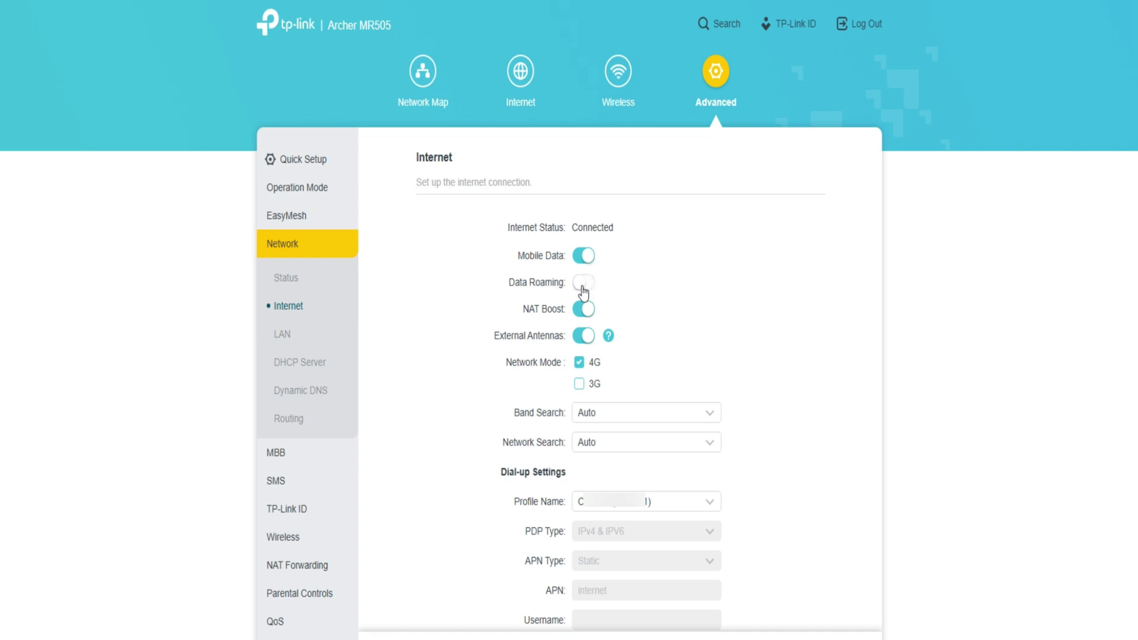
left_click(584, 341)
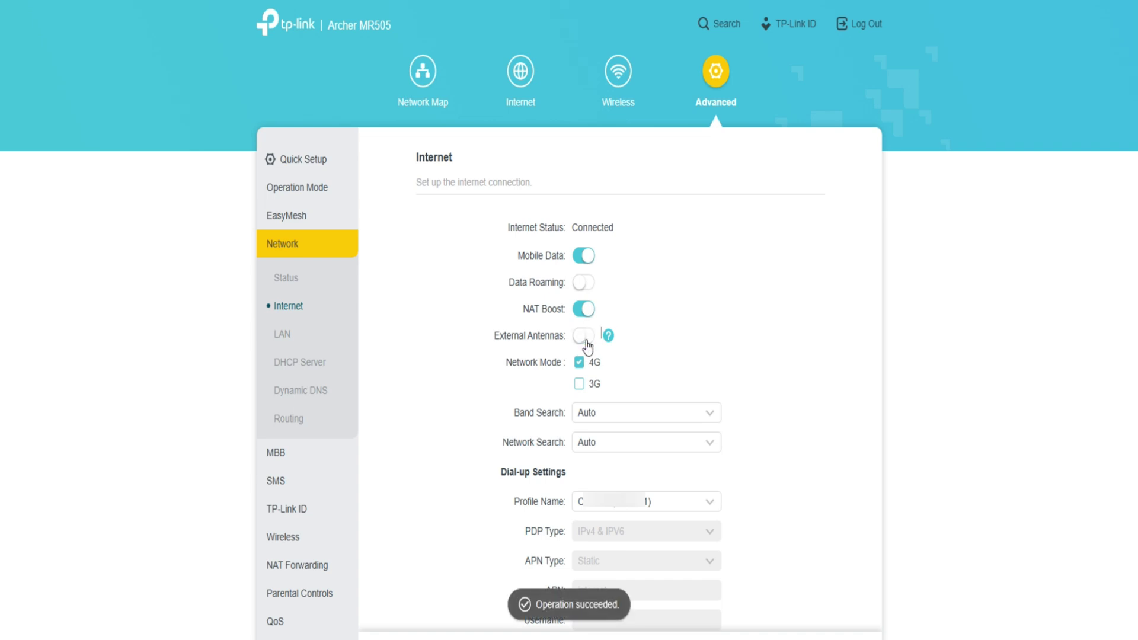
Examine the Network Mode, Band Search and Network Search options, the External Antennas help and the dial-up settings
left_click(579, 363)
left_click(614, 419)
left_click(660, 361)
left_click(600, 452)
left_click(685, 364)
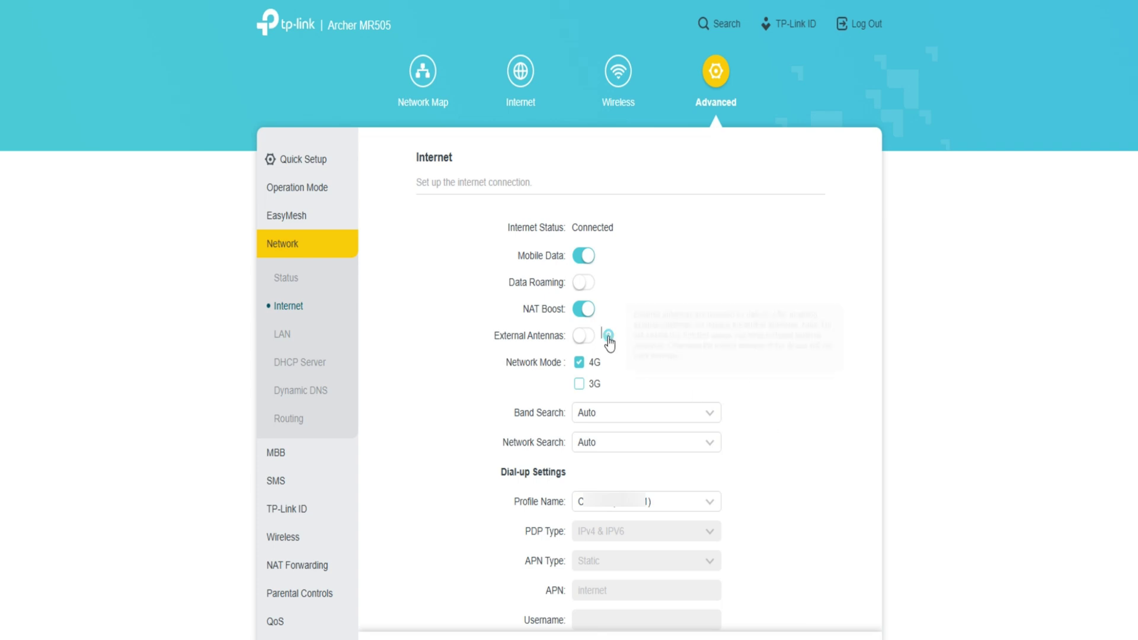
mouse_move(609, 343)
scroll(790, 427, "down", 3)
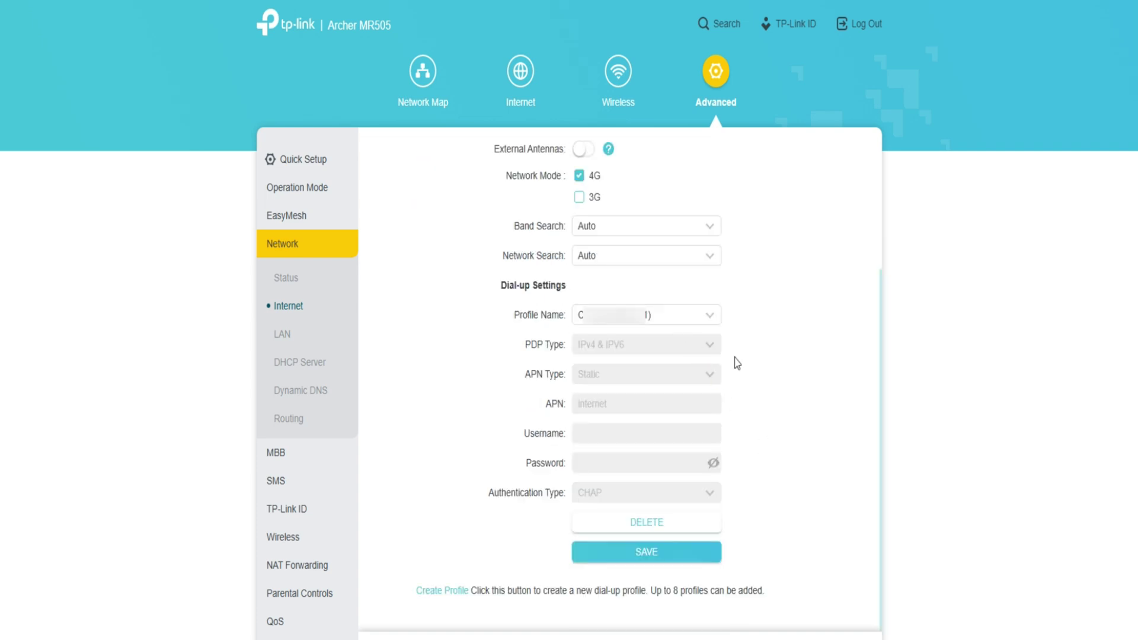
Review the LAN and DHCP Server settings, including the form for adding an address reservation entry
left_click(283, 334)
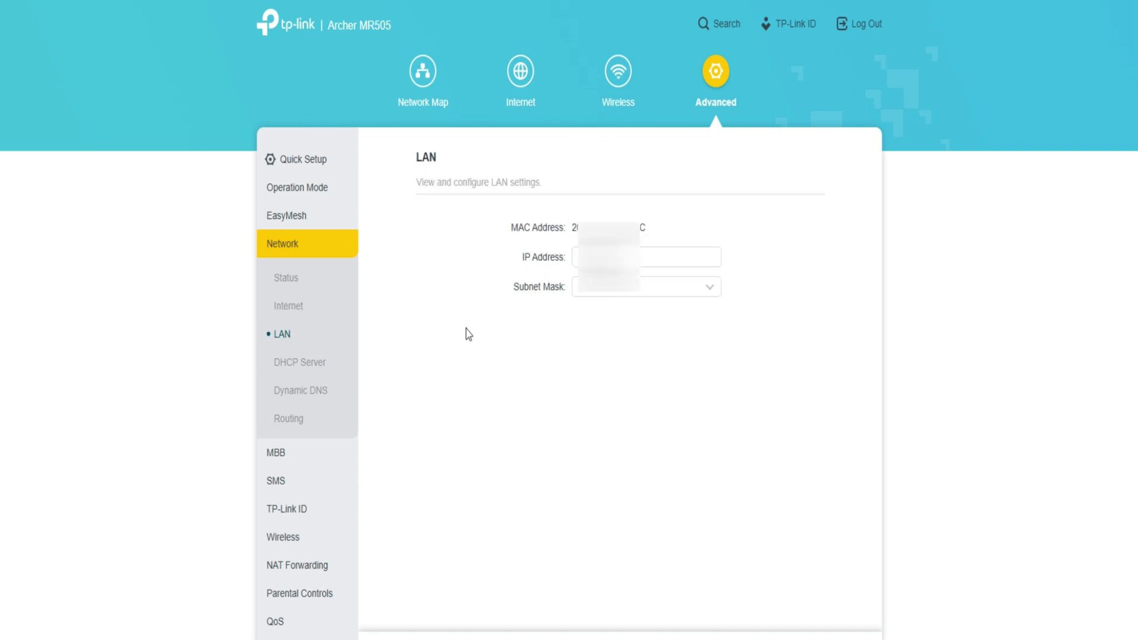
left_click(301, 363)
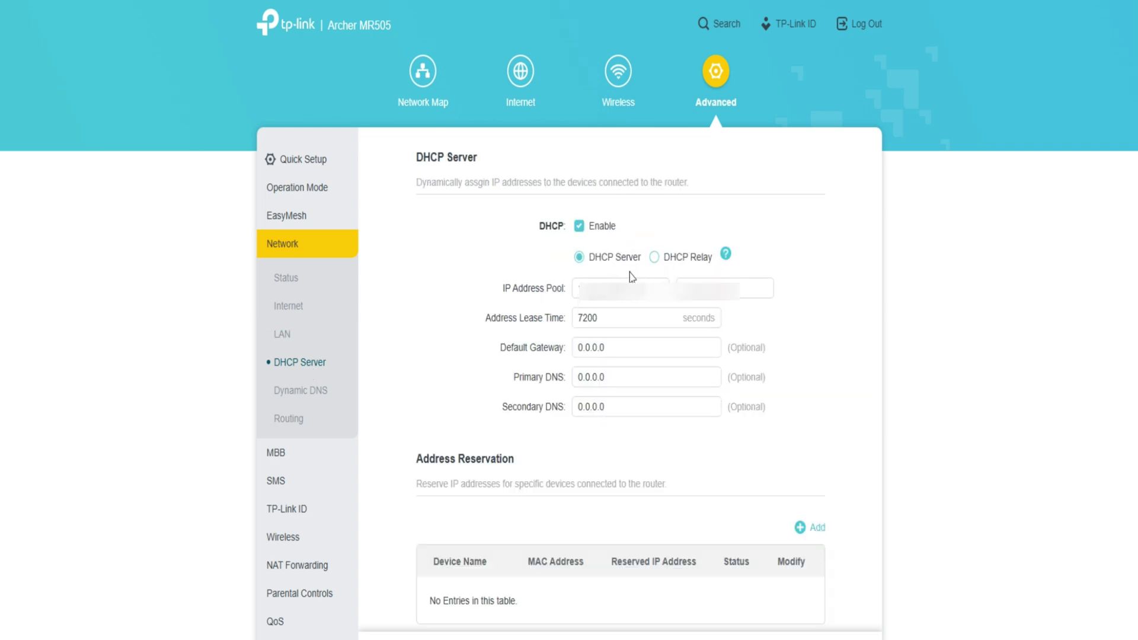
scroll(825, 419, "down", 6)
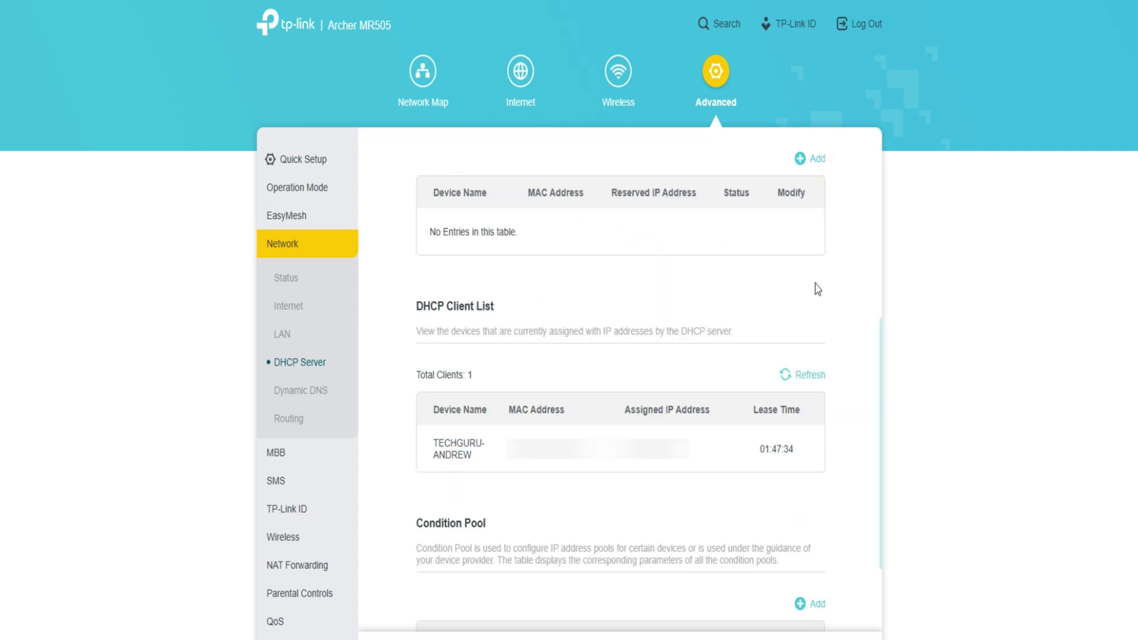
left_click(812, 159)
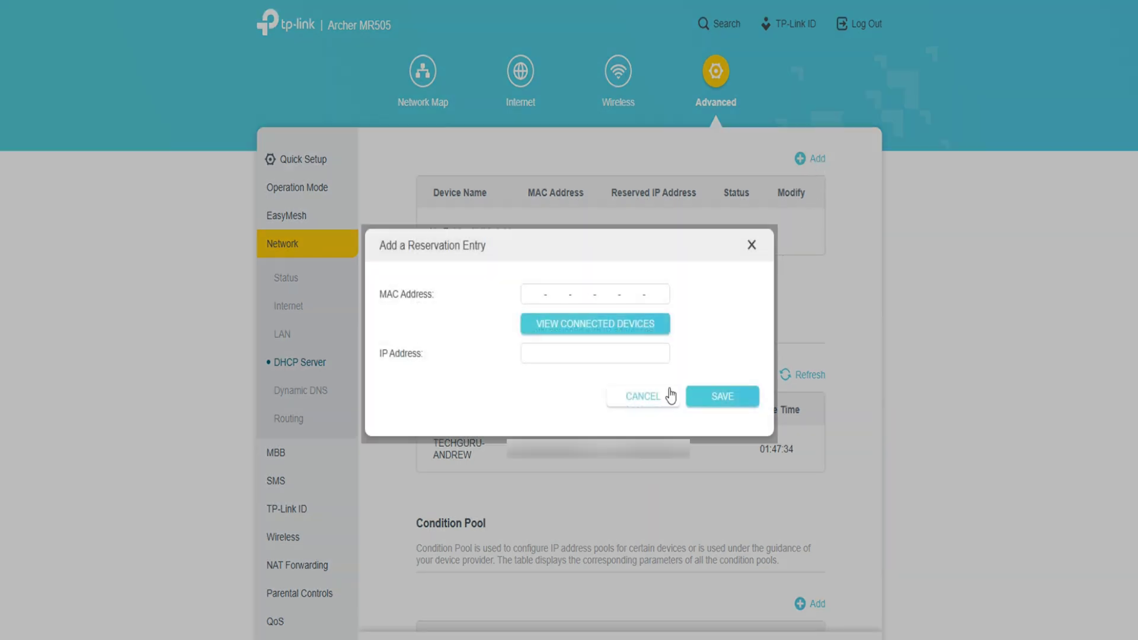
left_click(630, 402)
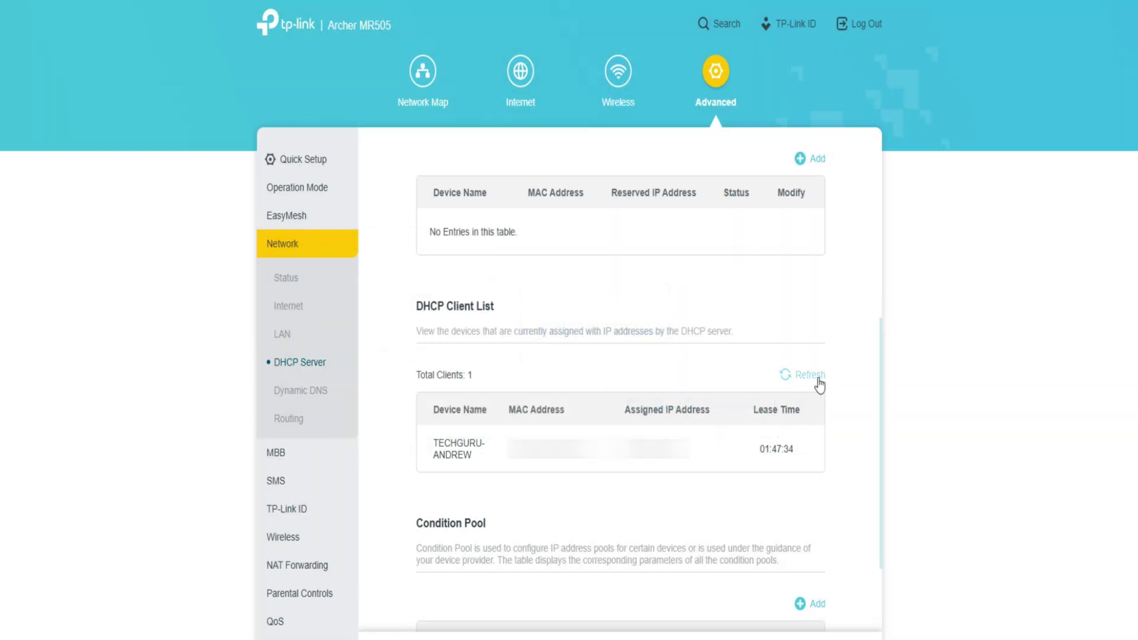
Examine the device type, option and group choices for a new Condition Pool entry without saving it
left_click(820, 608)
left_click(597, 341)
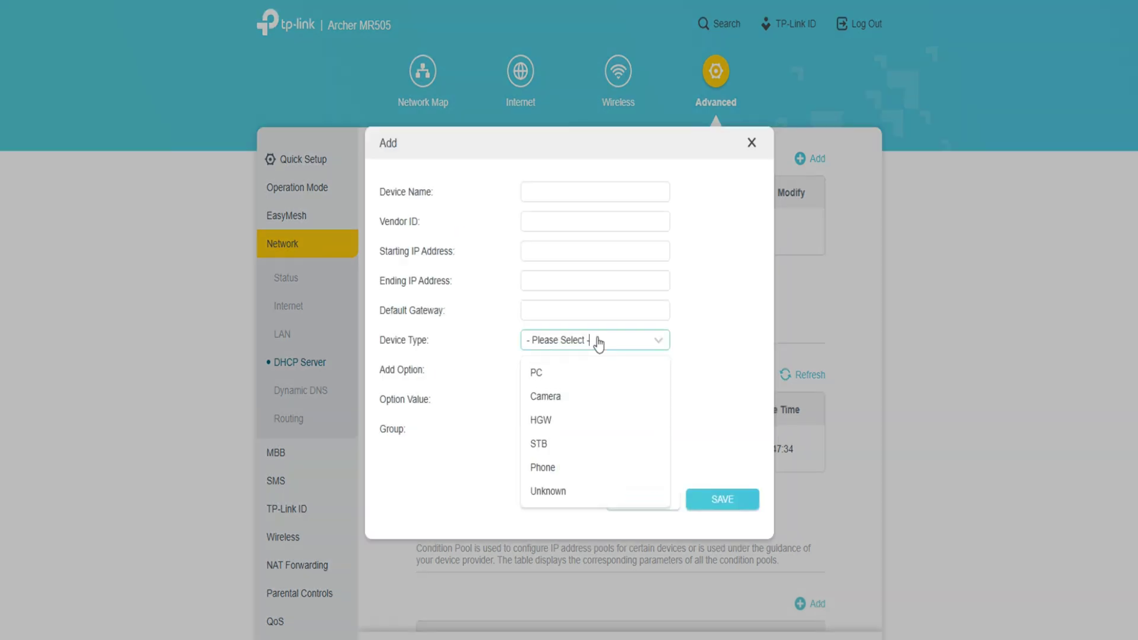
left_click(597, 343)
left_click(599, 391)
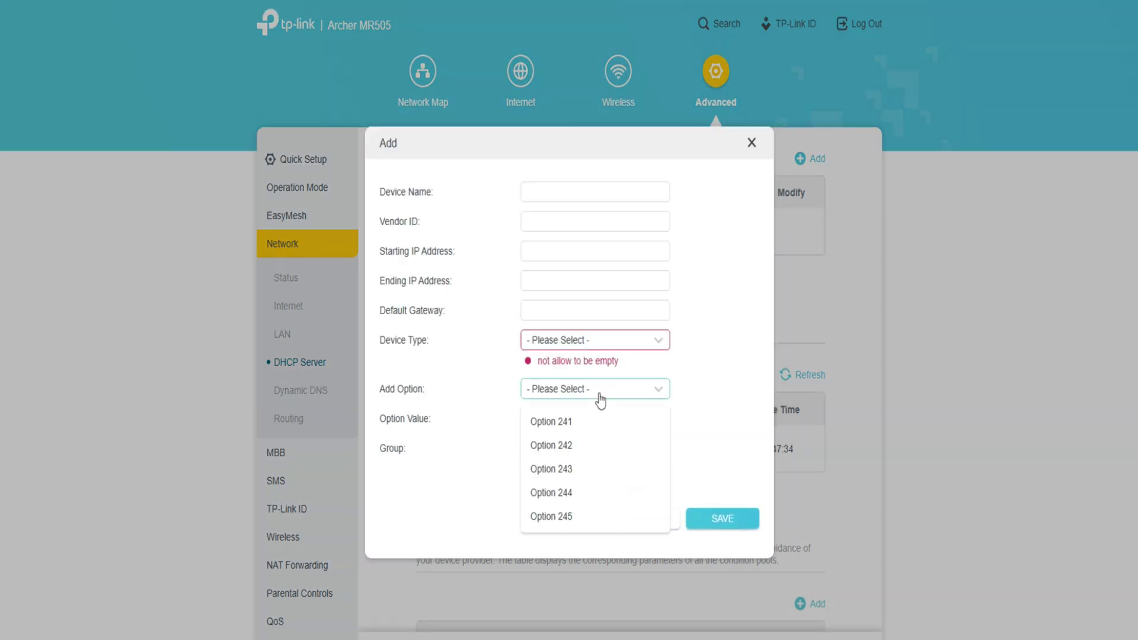
left_click(599, 396)
left_click(568, 467)
left_click(563, 498)
left_click(640, 539)
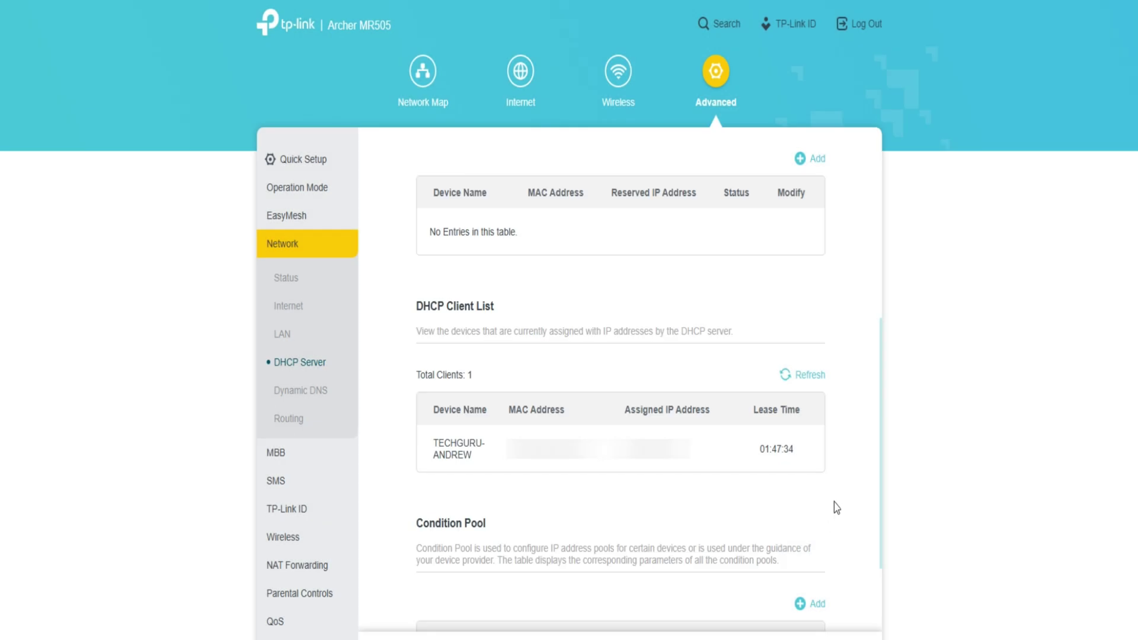
Review the rest of the DHCP Server page, the Dynamic DNS settings and the Routing page
scroll(834, 502, "down", 2)
left_click(313, 391)
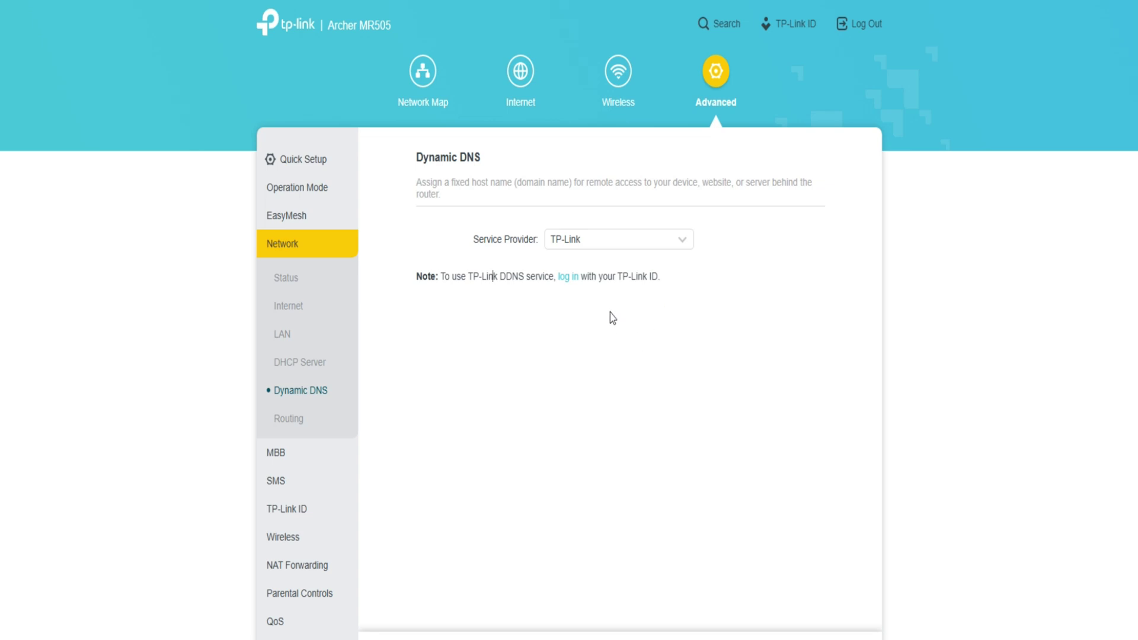
left_click(293, 421)
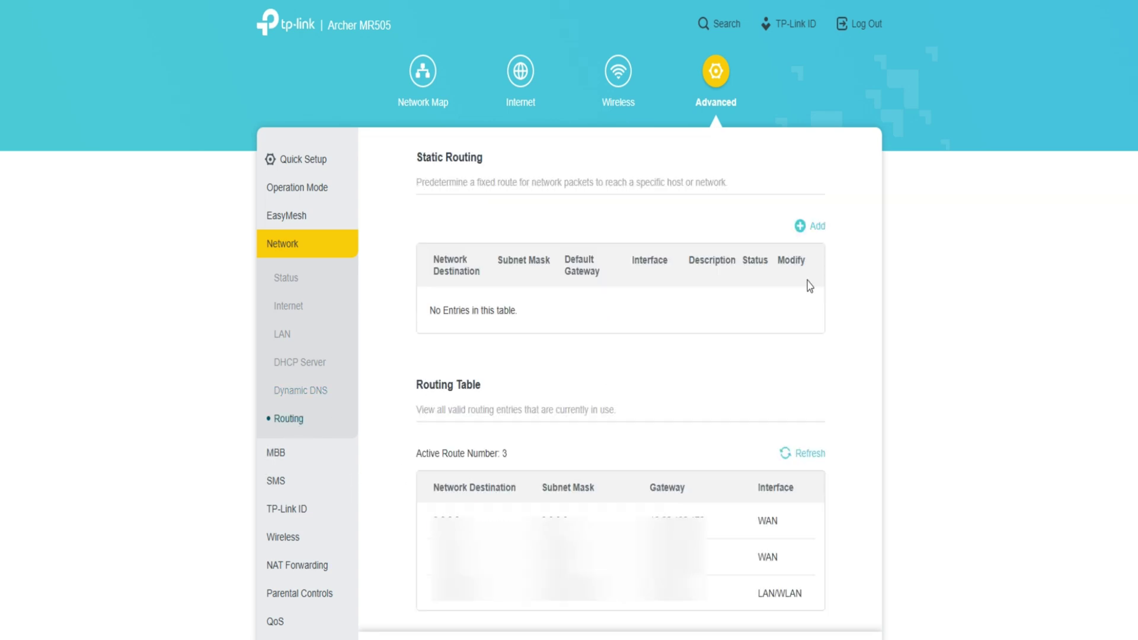
Examine the form for adding a static routing entry, including its Interface choices, without saving it
left_click(806, 226)
left_click(622, 364)
left_click(628, 407)
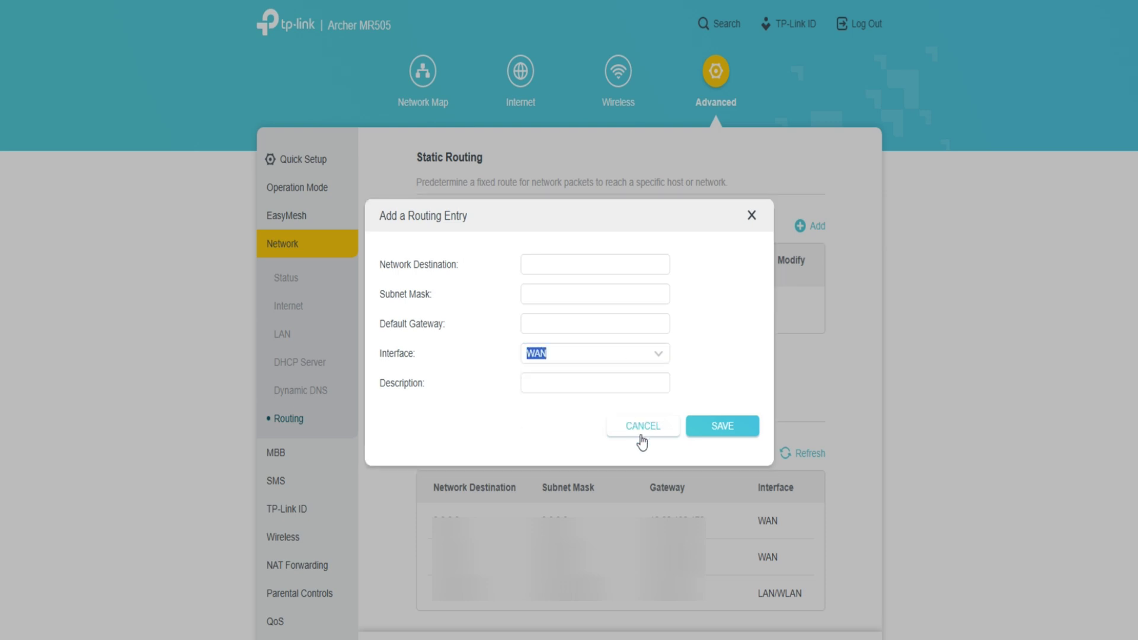
left_click(641, 428)
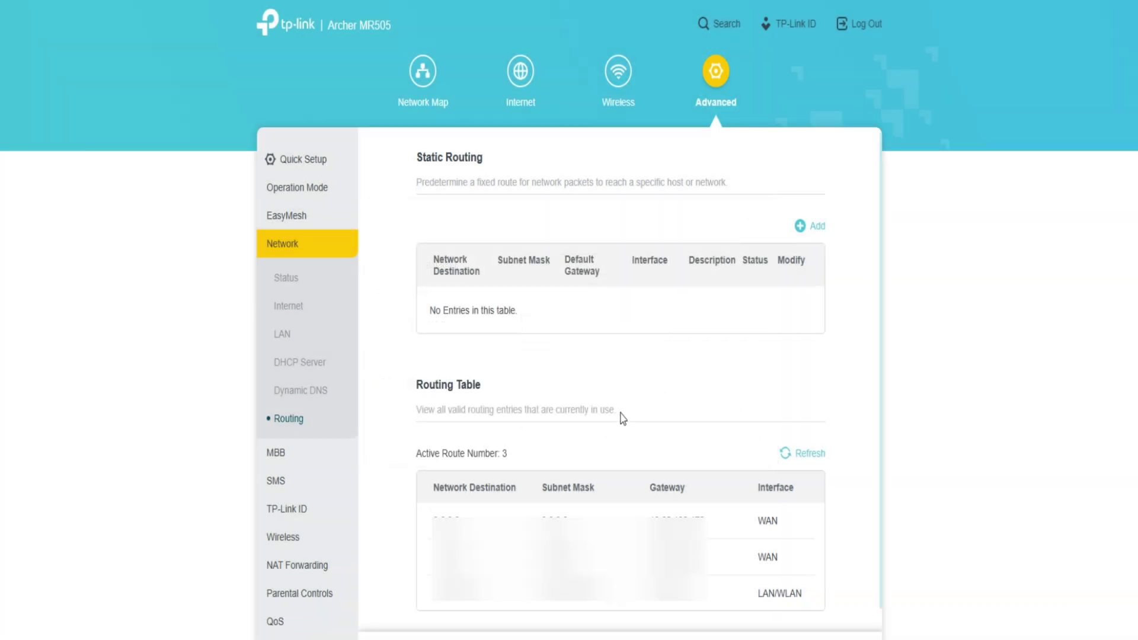
View the ISP Upgrade and PIN Management settings of the MBB section
left_click(283, 458)
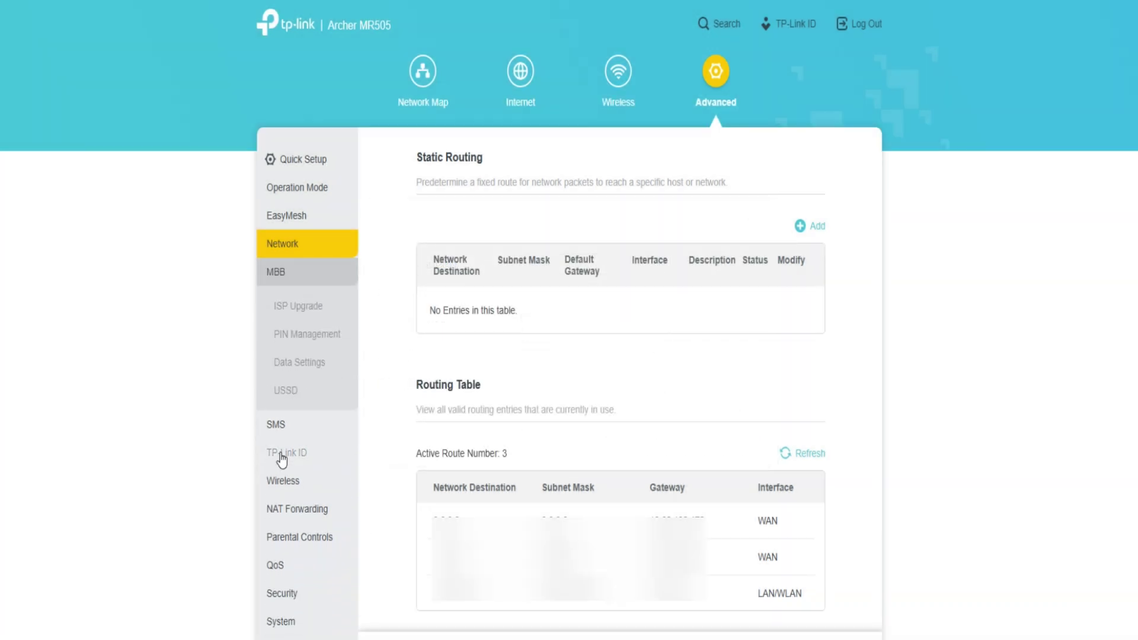
left_click(292, 313)
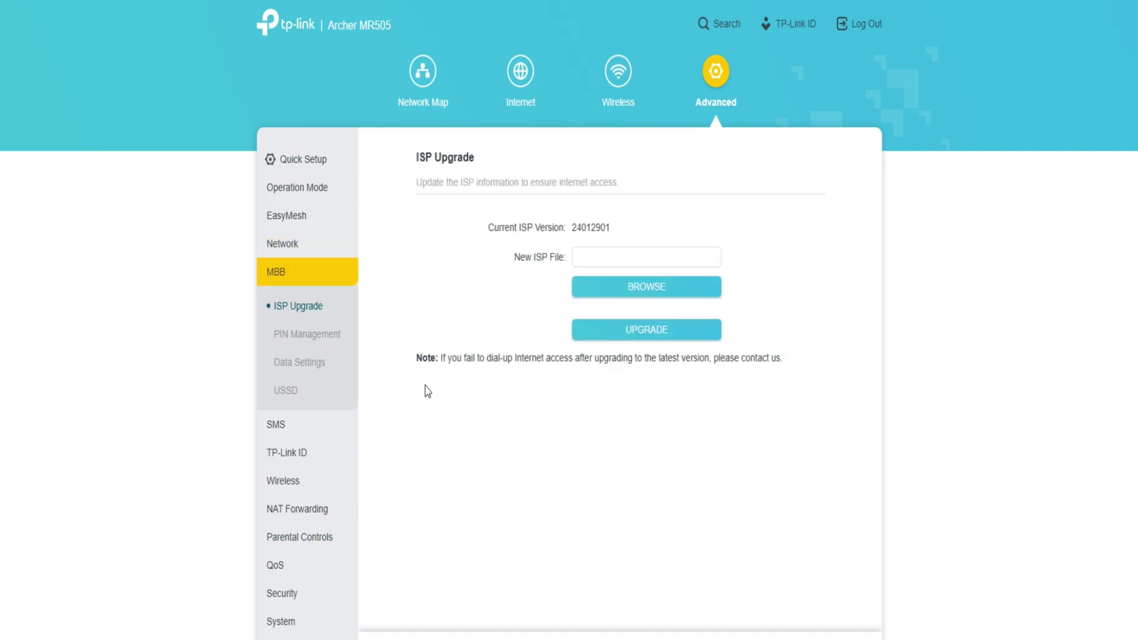
left_click(282, 335)
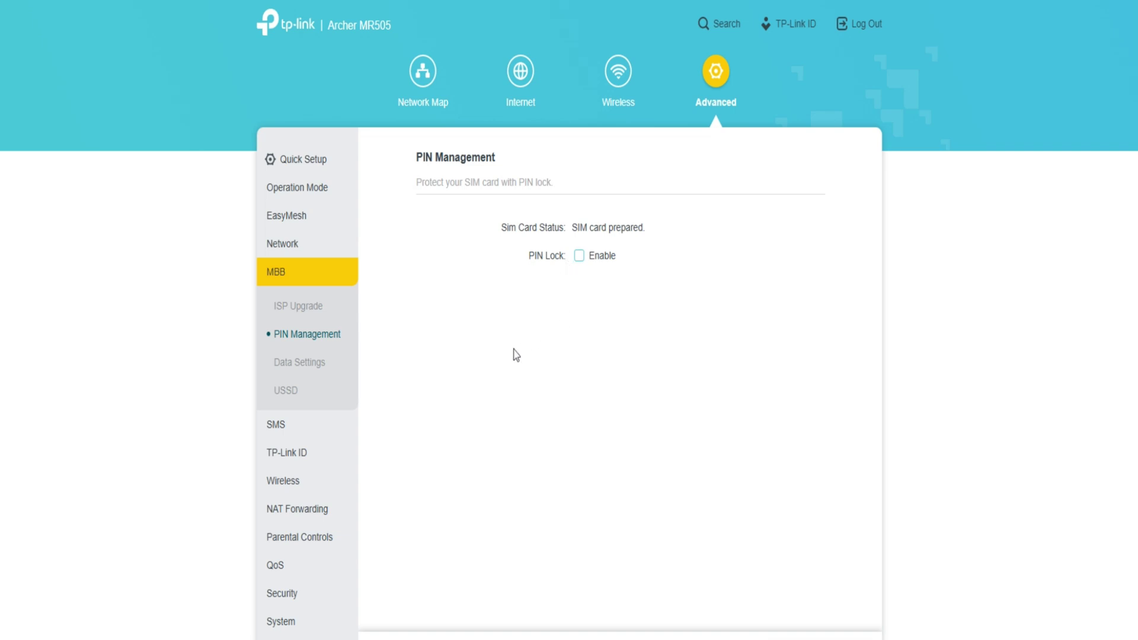
View the MBB Data Settings and enable manual correction of the total used data to examine its unit choices
left_click(311, 366)
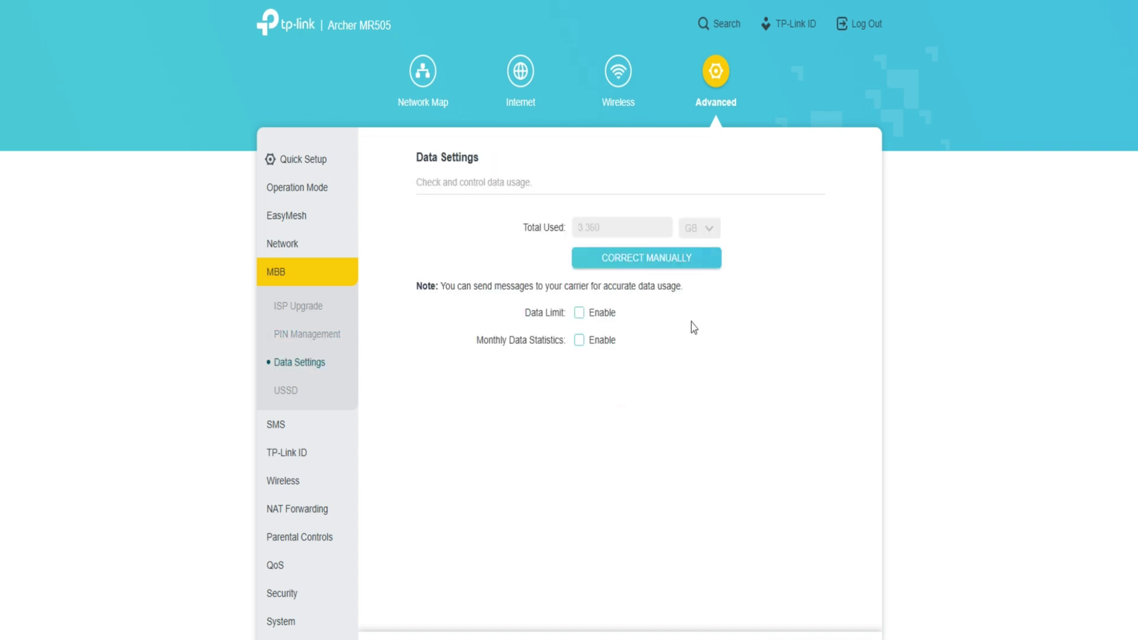
left_click(648, 250)
left_click(663, 267)
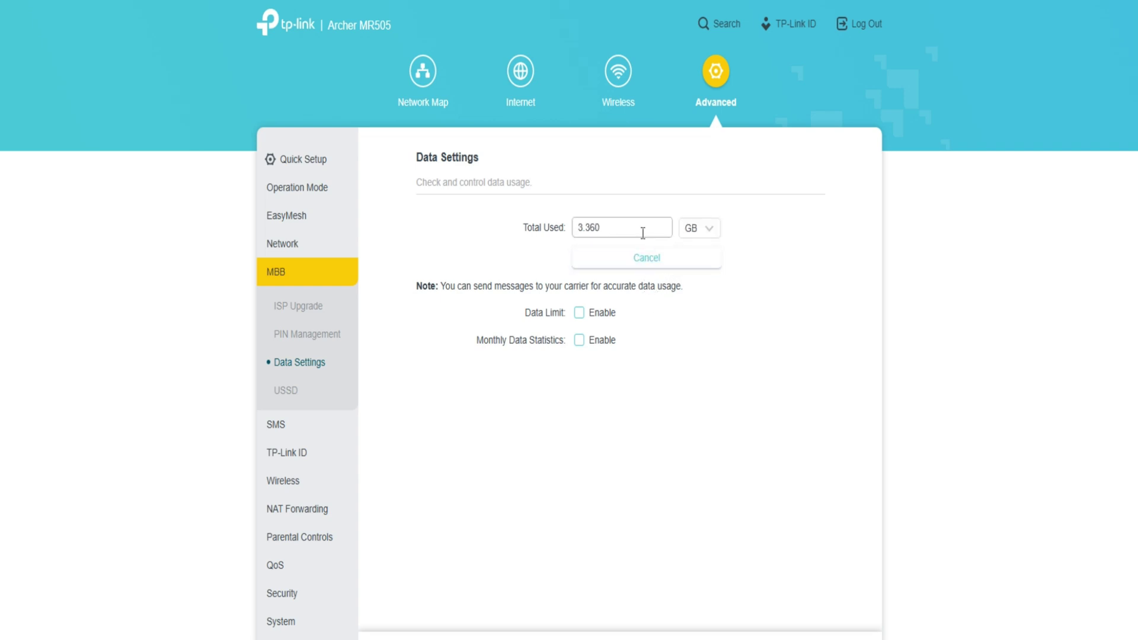
left_click(702, 230)
left_click(808, 296)
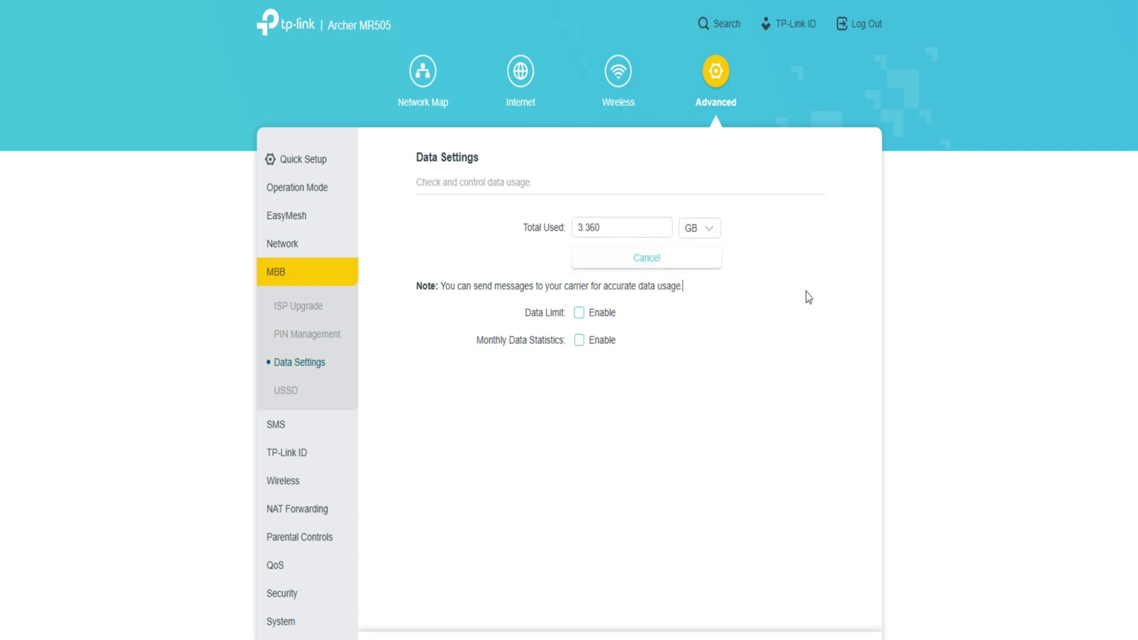
Turn on Data Limit and Monthly Data Statistics to examine their options, and turn both off again
left_click(579, 313)
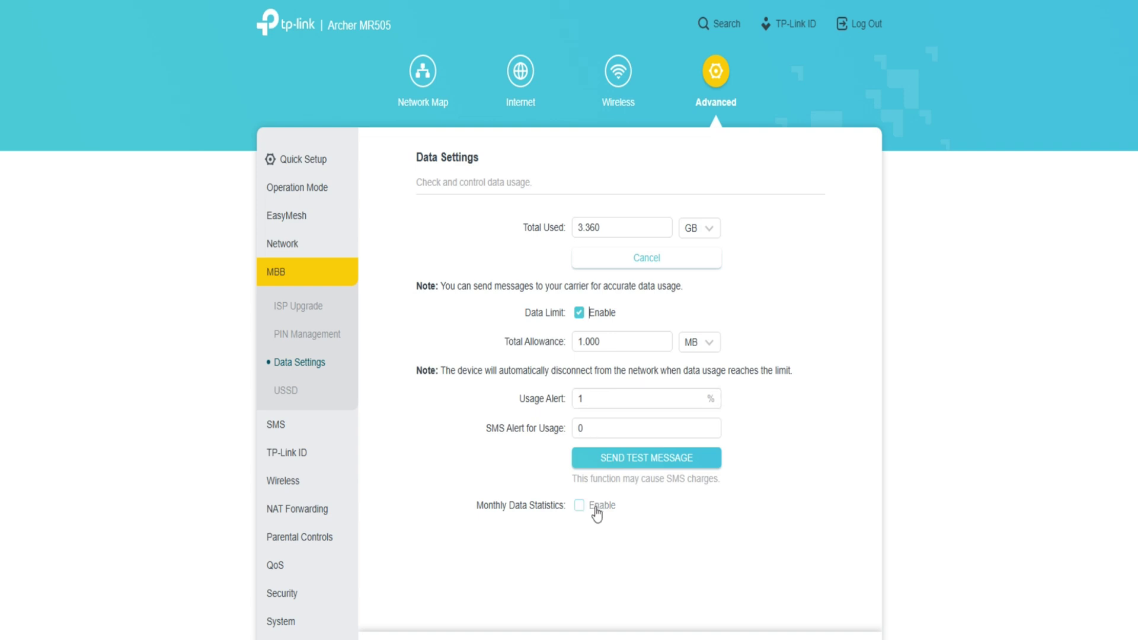
left_click(694, 342)
left_click(693, 397)
left_click(579, 505)
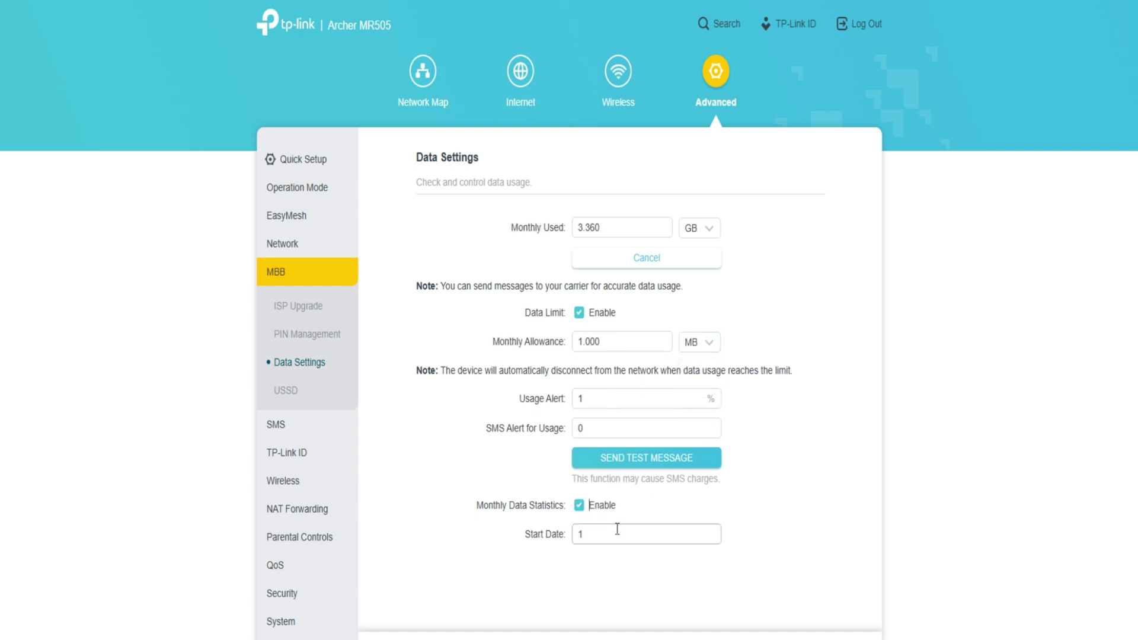
left_click(579, 312)
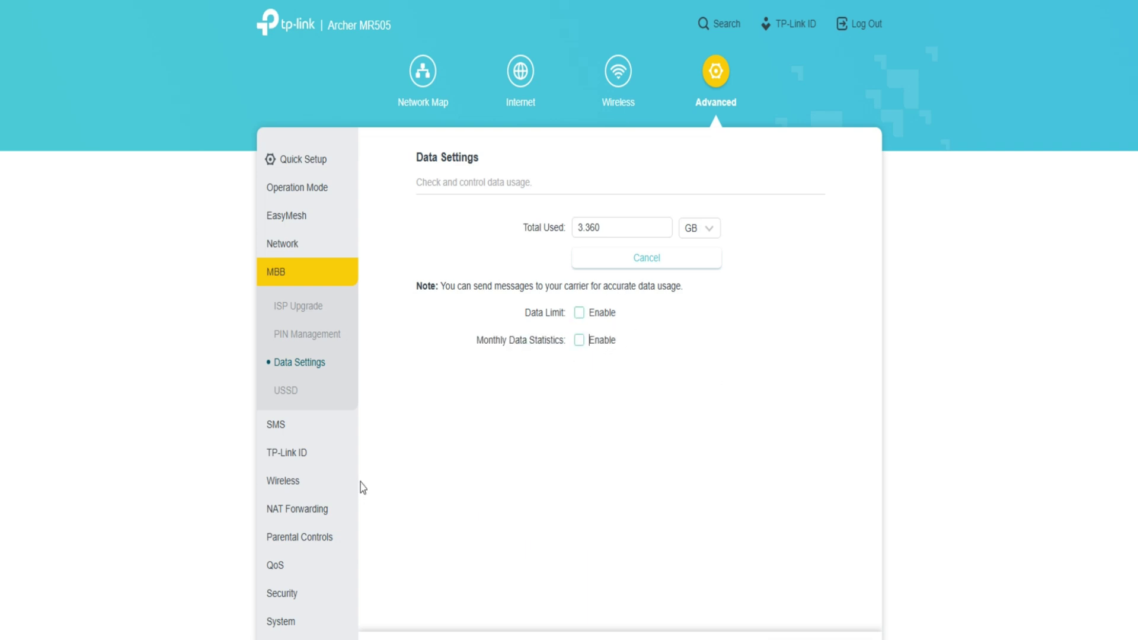
View the USSD request page of the MBB section and the SMS Inbox
left_click(293, 395)
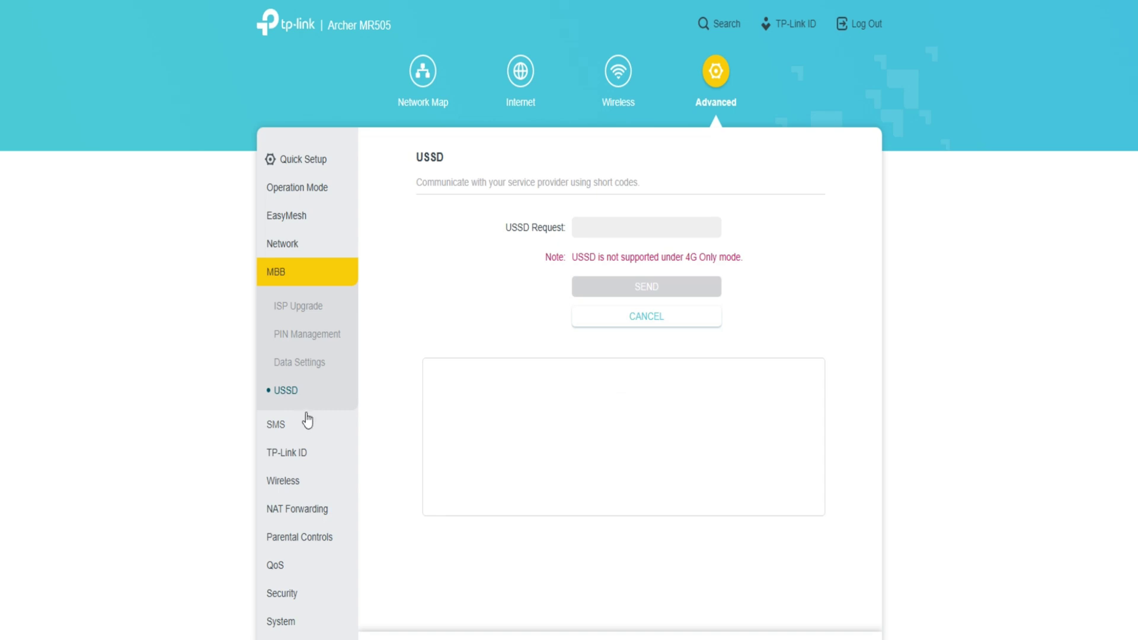
left_click(279, 428)
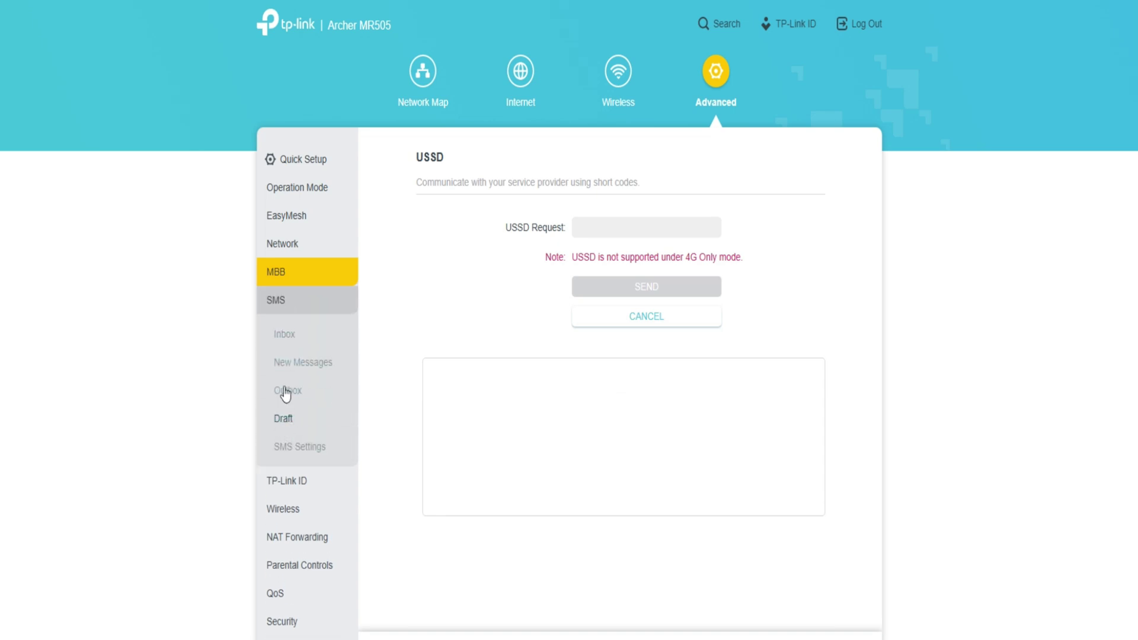
left_click(280, 337)
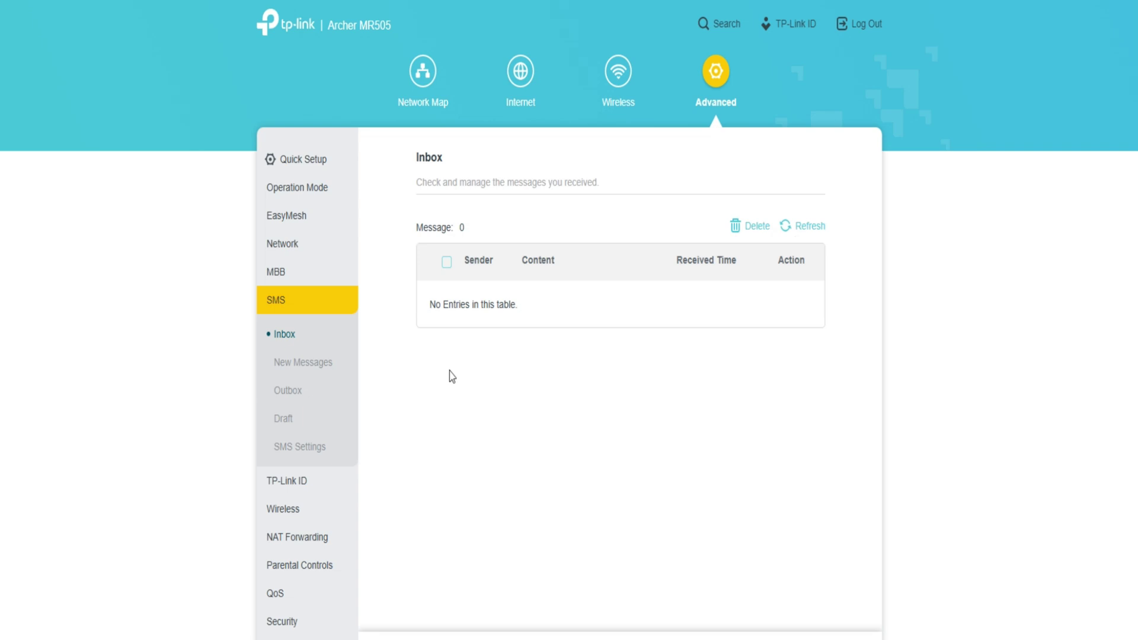
Try out the New Messages form by entering "he" as the message content and clearing it again
left_click(319, 375)
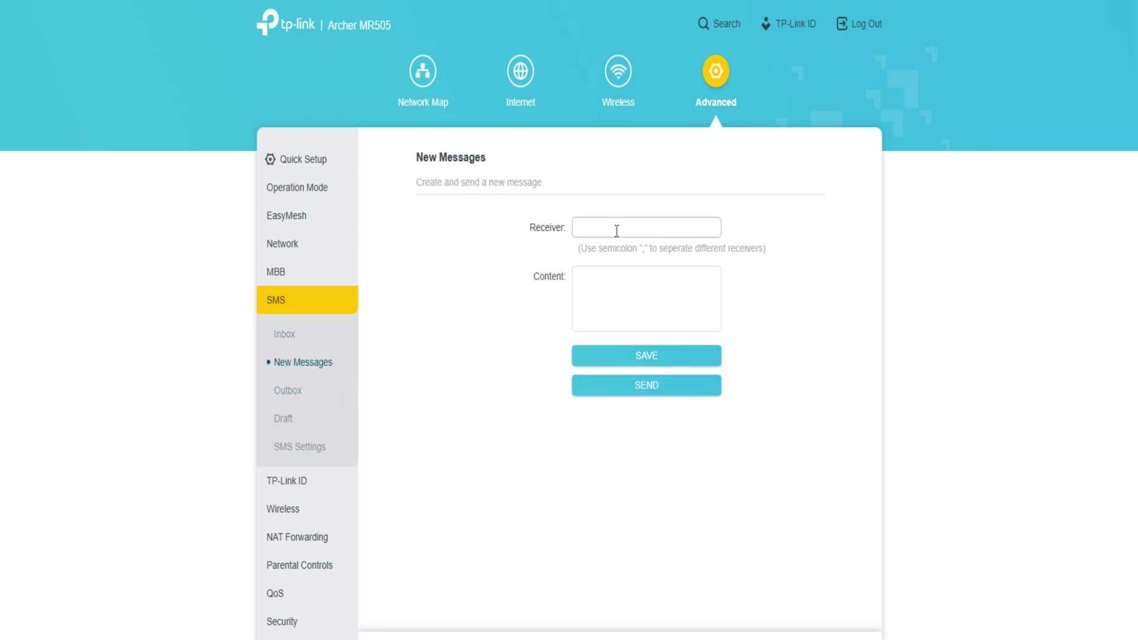
left_click(615, 281)
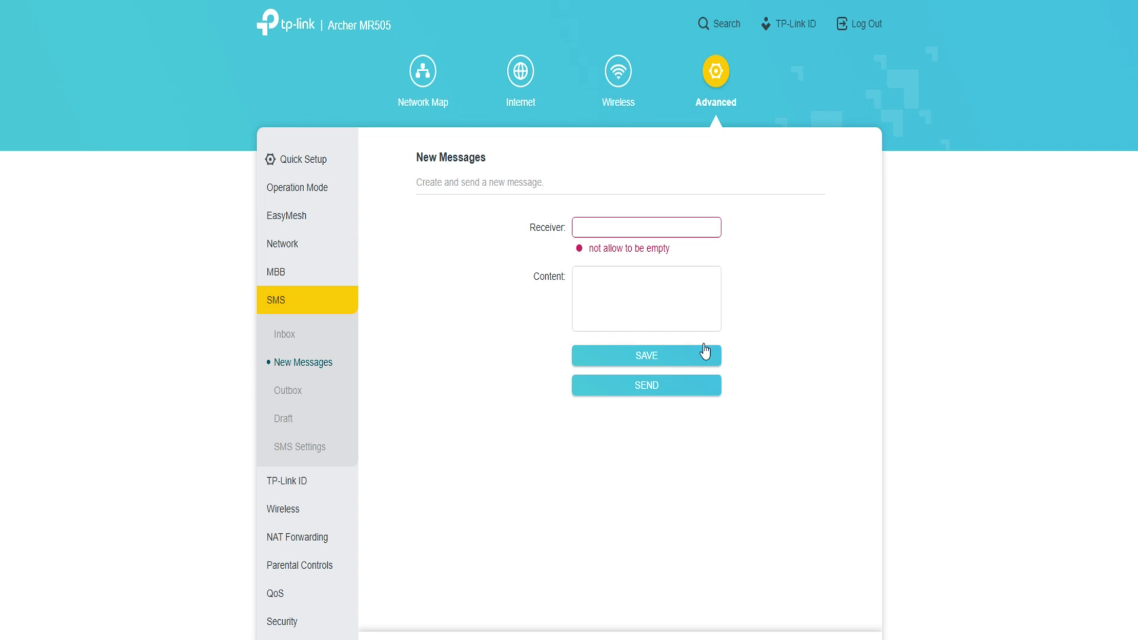
type("he")
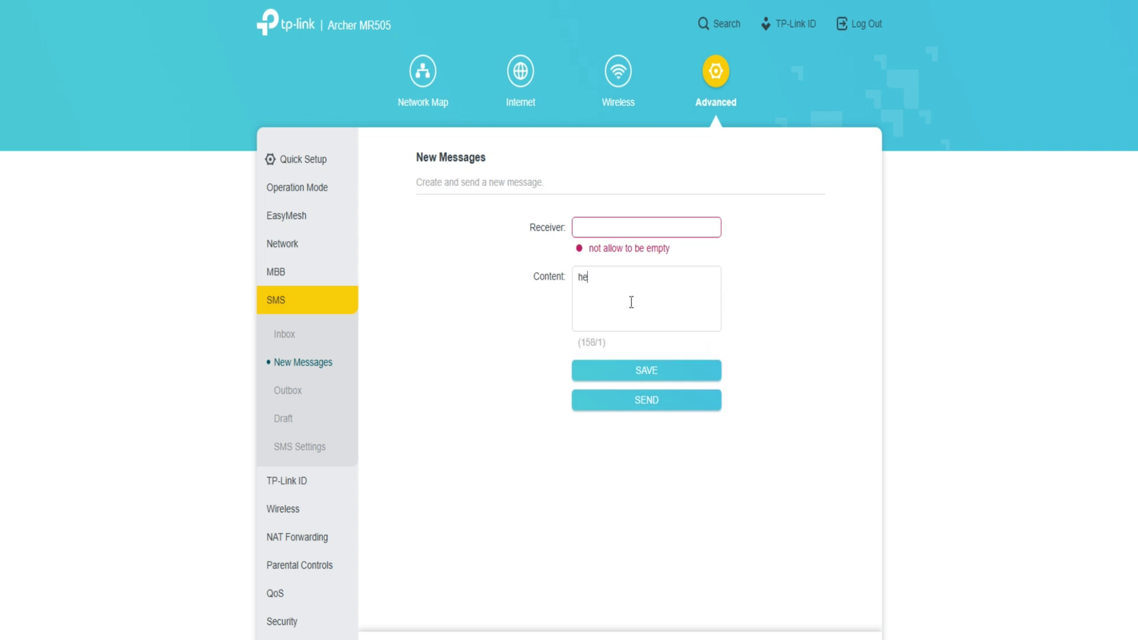
key("BackSpace")
key("BackSpace")
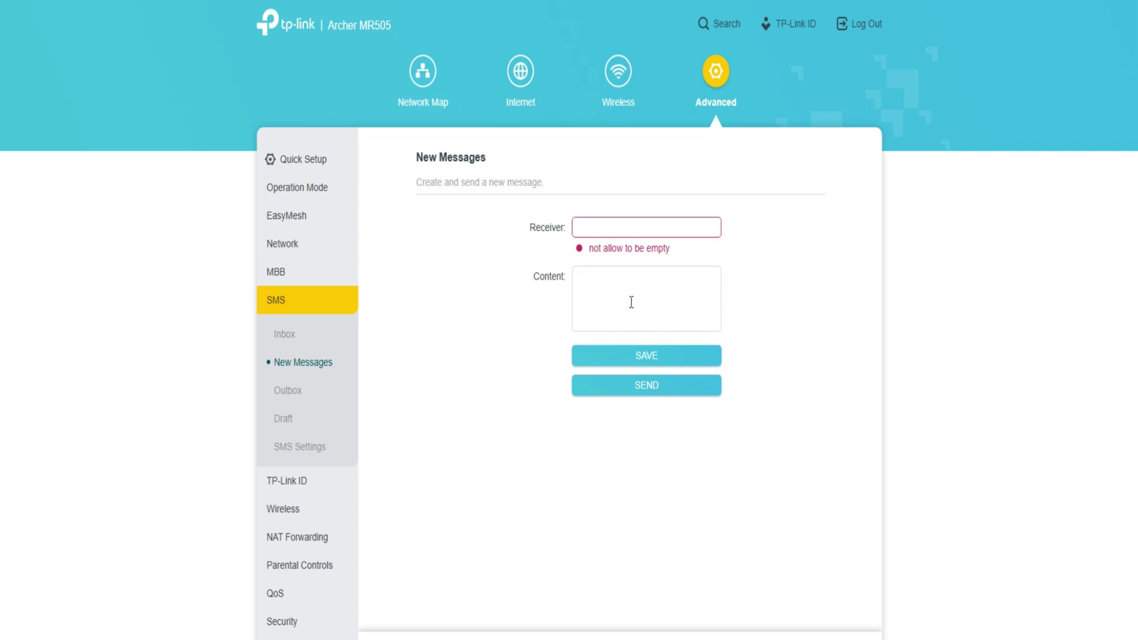
View the SMS Outbox, Draft and SMS Settings pages, briefly switching the Message Center option on and off
left_click(304, 396)
left_click(292, 421)
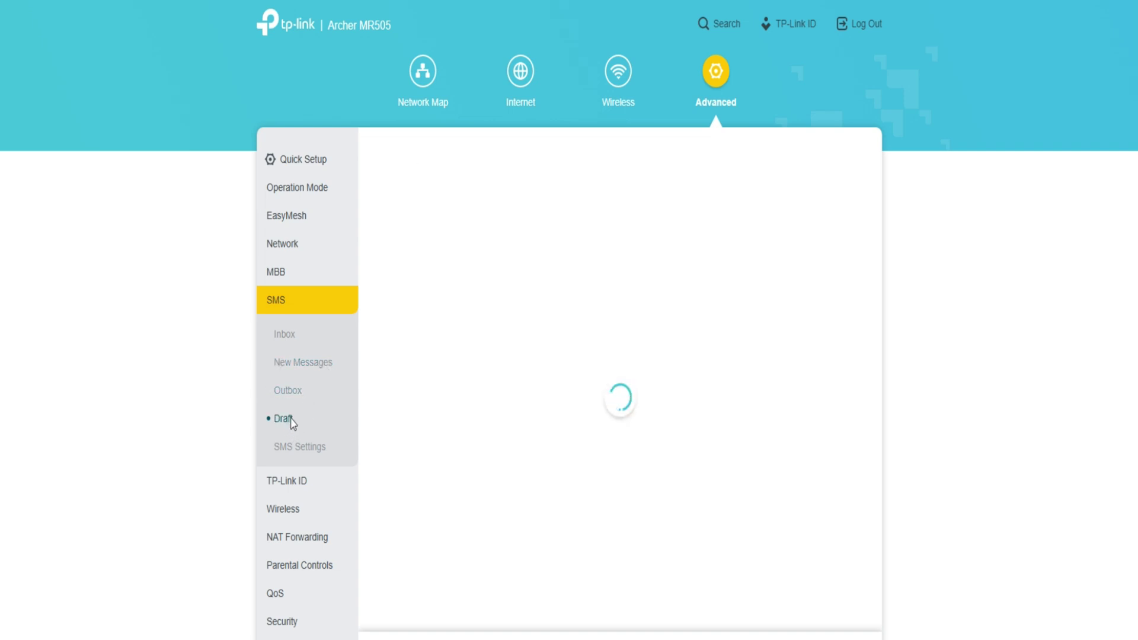
left_click(302, 450)
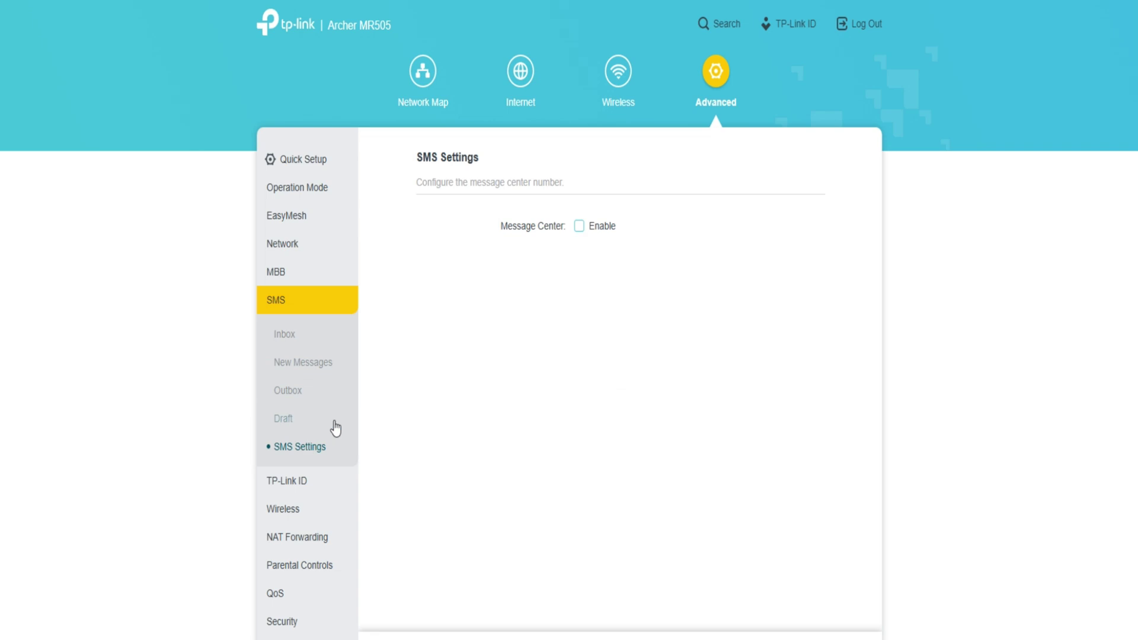
left_click(579, 227)
left_click(579, 226)
View the TP-Link ID login page and open the advanced Wireless Settings
left_click(302, 482)
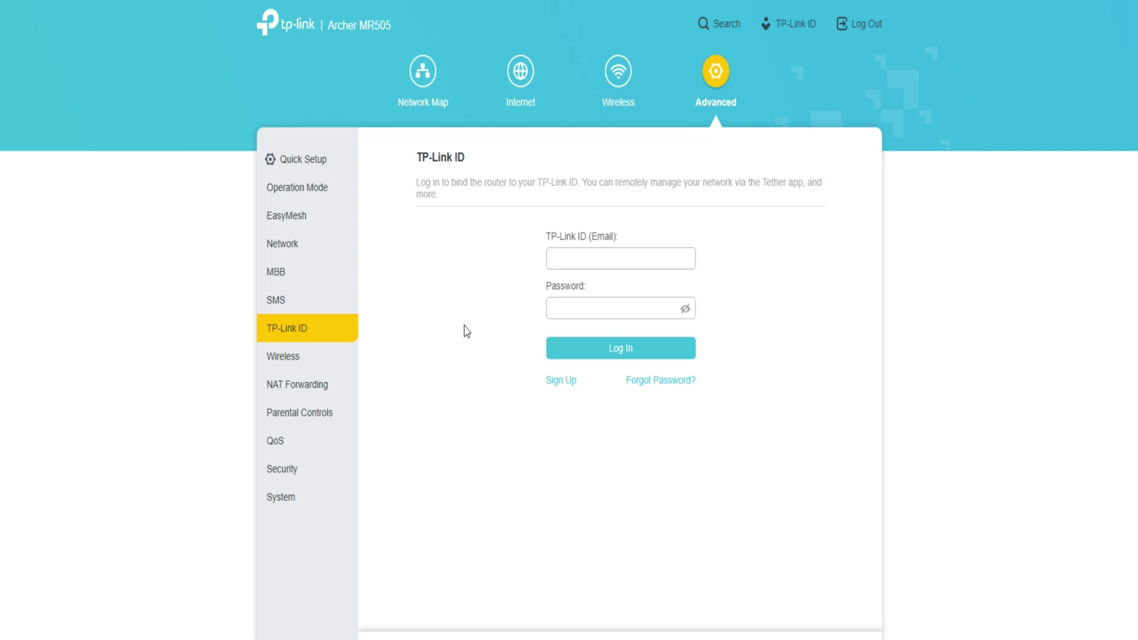
left_click(297, 362)
left_click(304, 391)
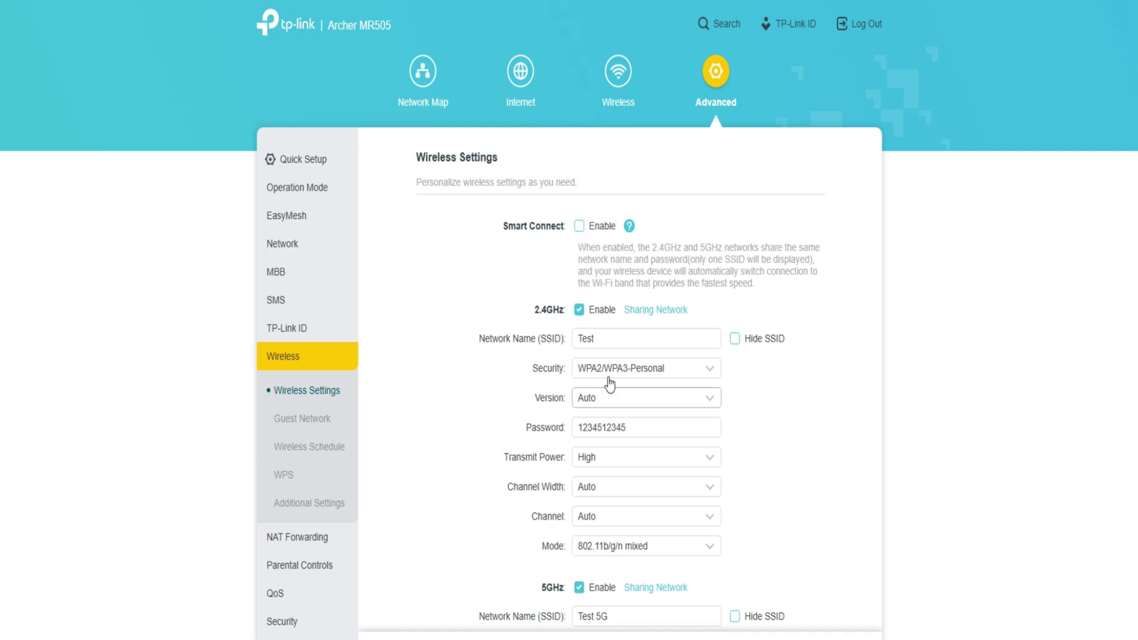
Examine the 2.4GHz network's enable, Security, Version and Transmit Power options without changing them
left_click(596, 312)
left_click(594, 309)
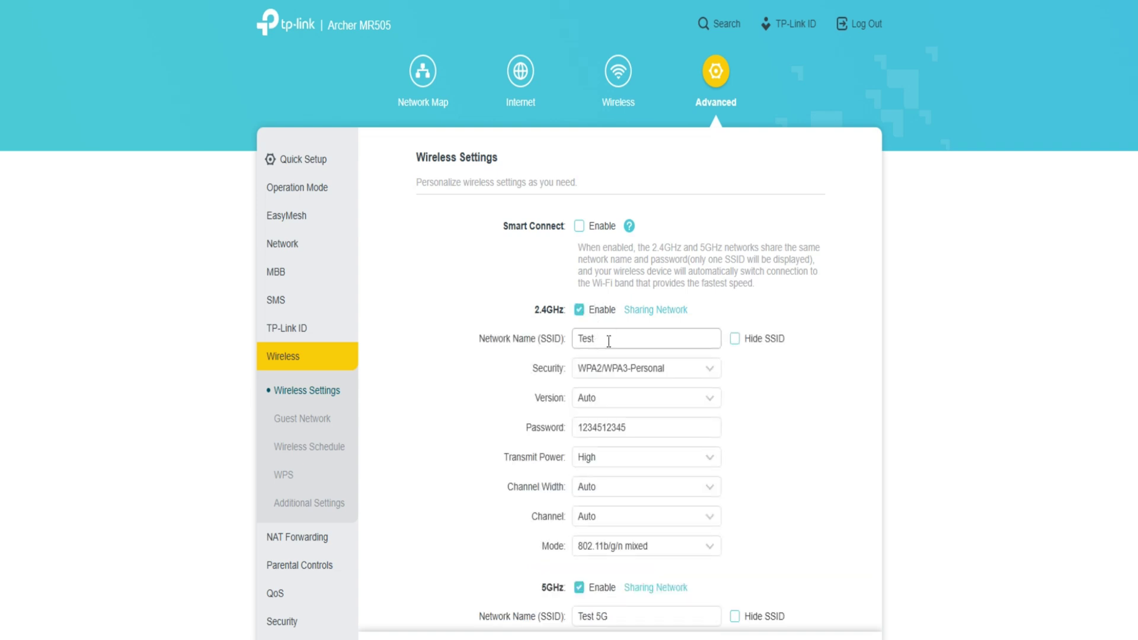
left_click(622, 373)
left_click(620, 381)
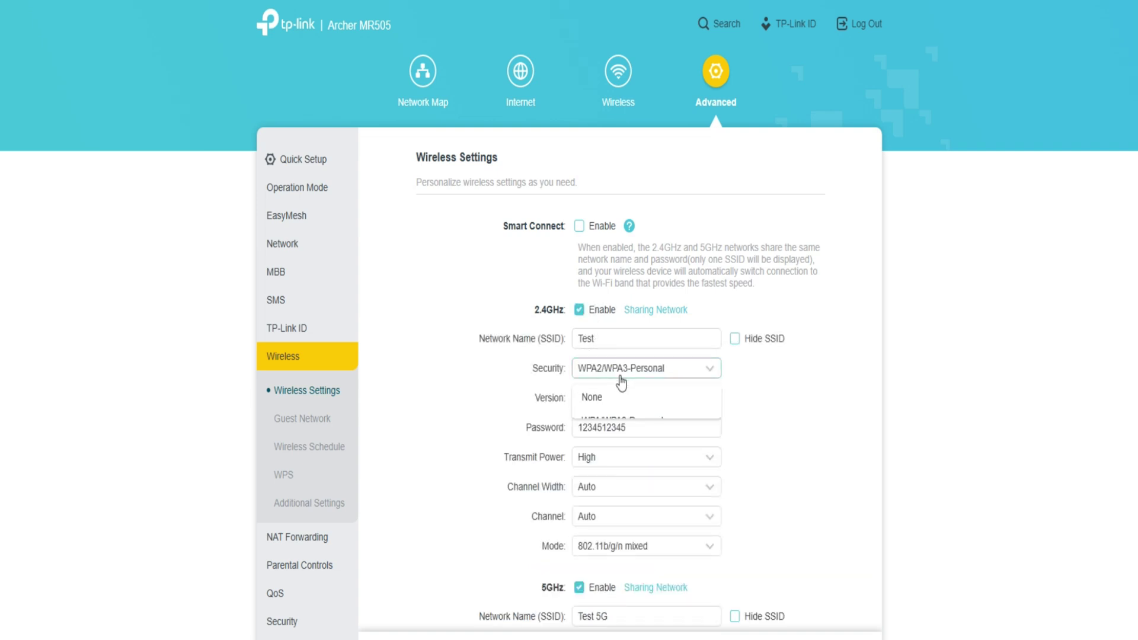
left_click(618, 401)
left_click(624, 429)
left_click(627, 429)
left_click(632, 460)
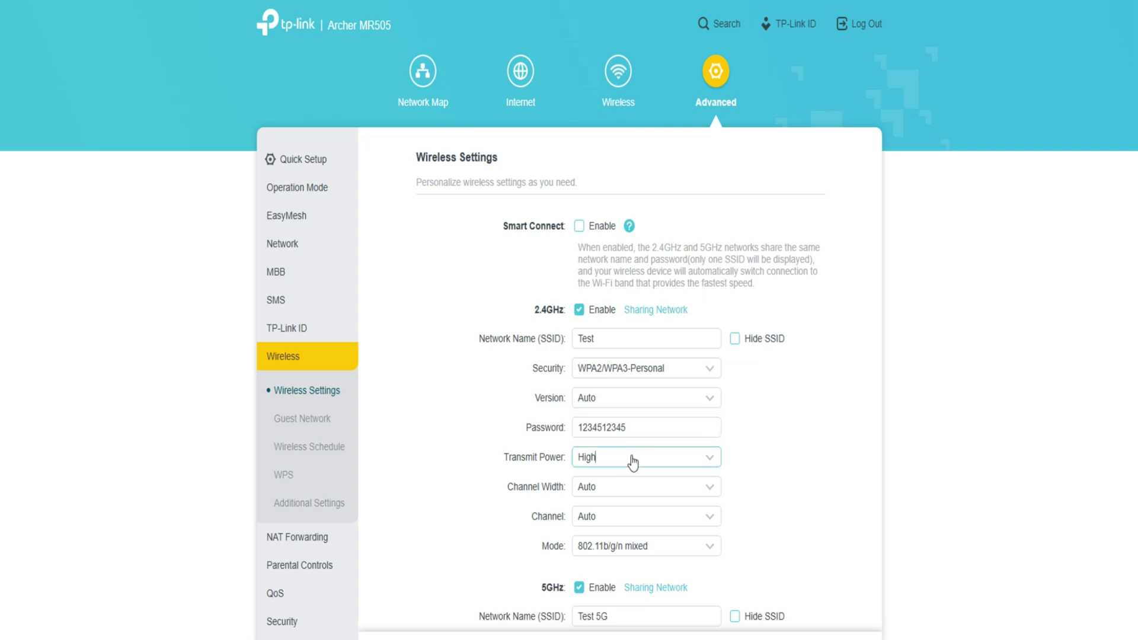
left_click(633, 466)
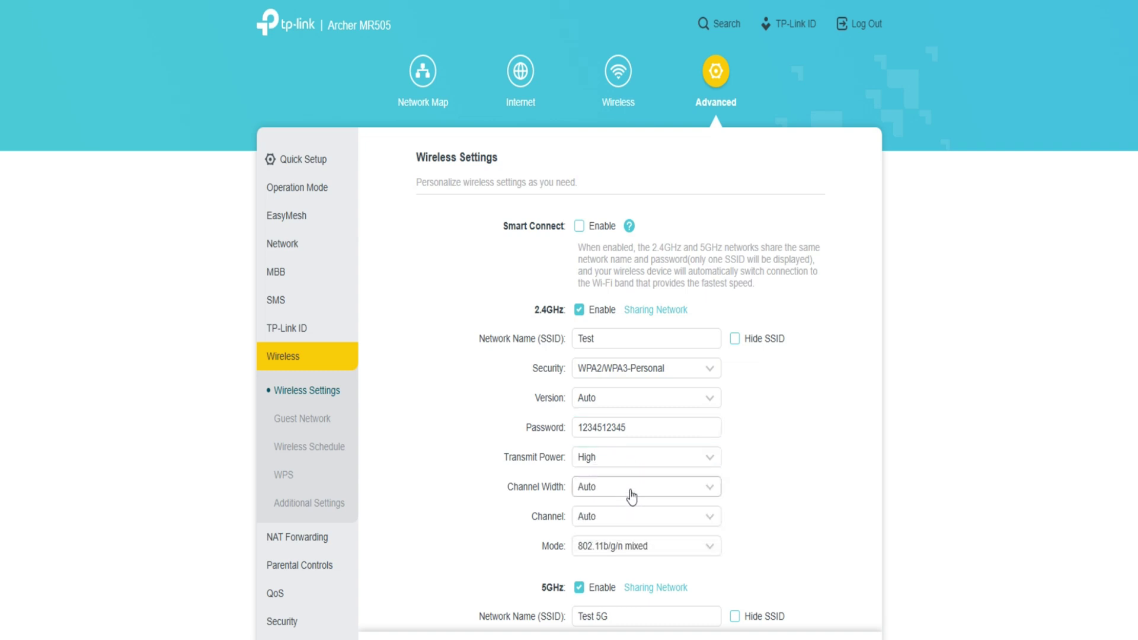
Examine the available Channel Width, Channel and Mode options for the 2.4GHz network
left_click(630, 492)
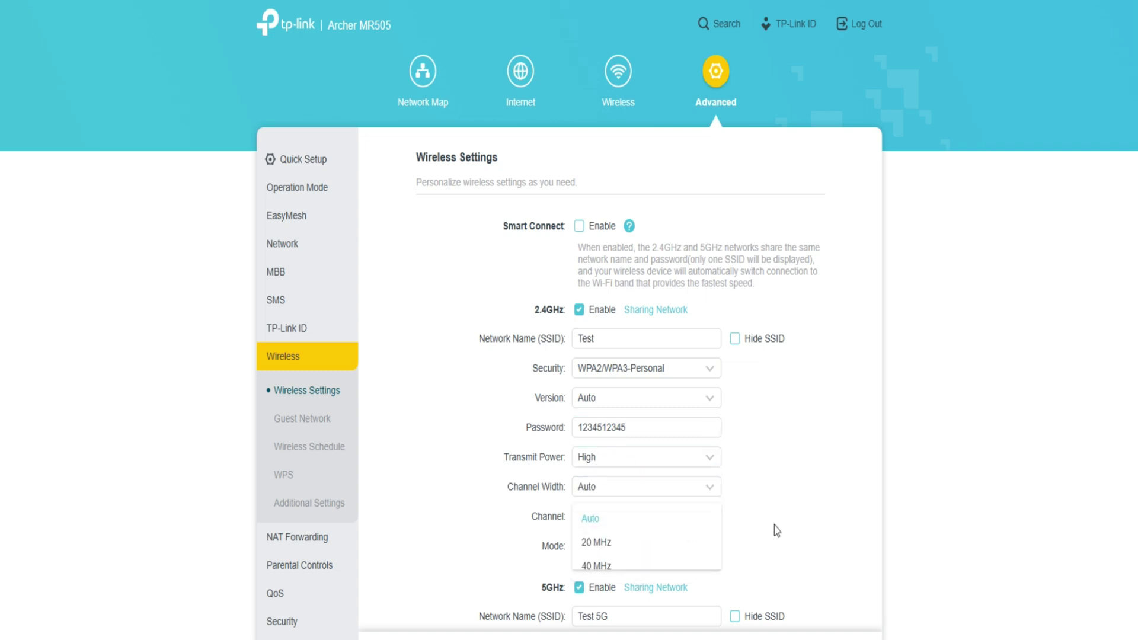
left_click(644, 521)
scroll(646, 403, "down", 4)
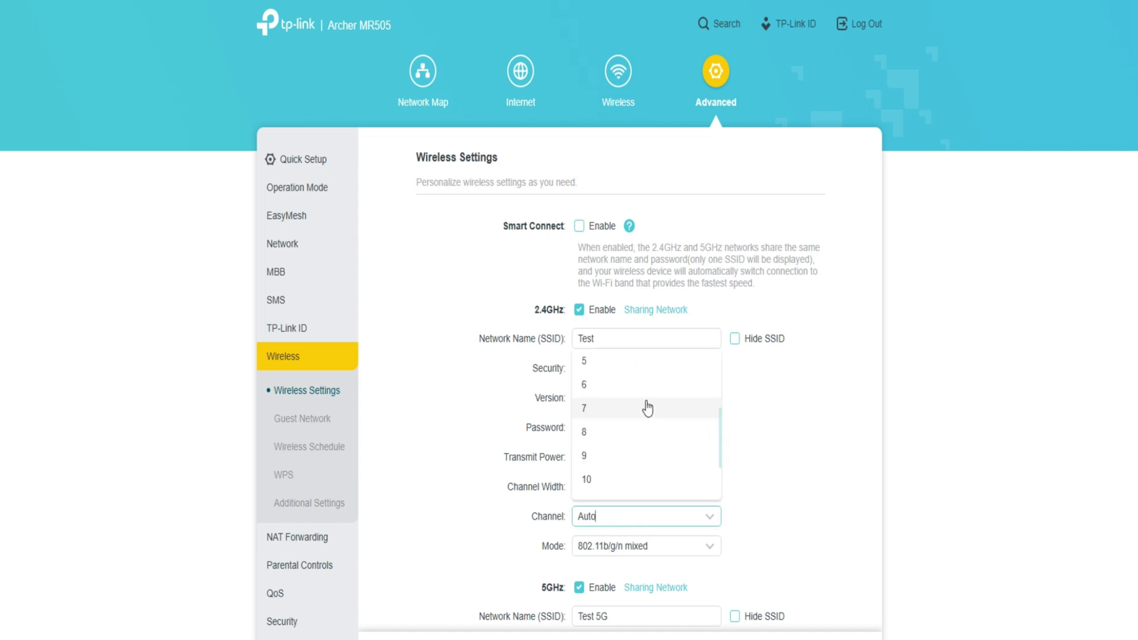
scroll(646, 415, "up", 4)
left_click(694, 500)
scroll(798, 490, "down", 2)
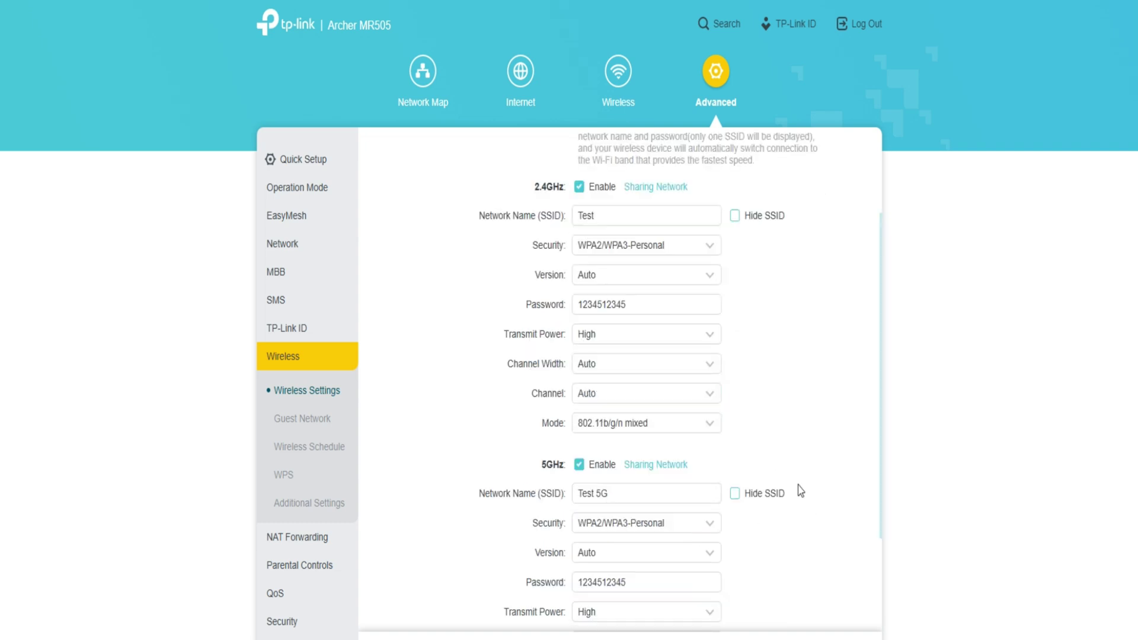
left_click(647, 428)
left_click(655, 433)
scroll(597, 478, "down", 2)
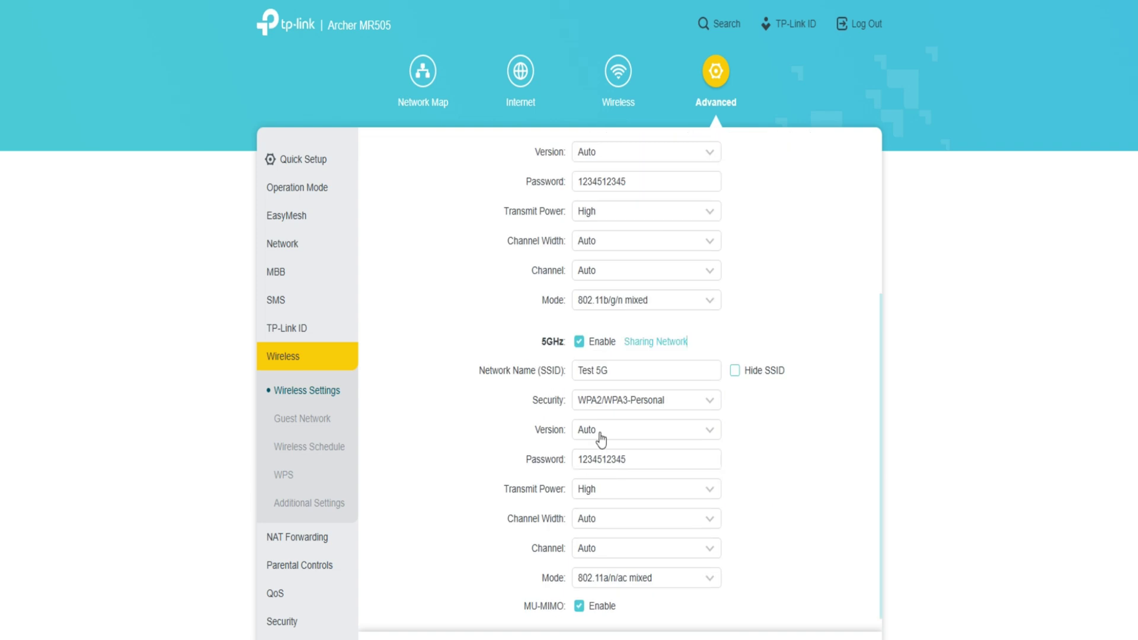
Look at the Sharing Network option for the 5GHz and 2.4GHz wireless networks
left_click(638, 351)
left_click(702, 332)
scroll(717, 408, "up", 4)
left_click(652, 307)
left_click(751, 425)
scroll(748, 426, "down", 4)
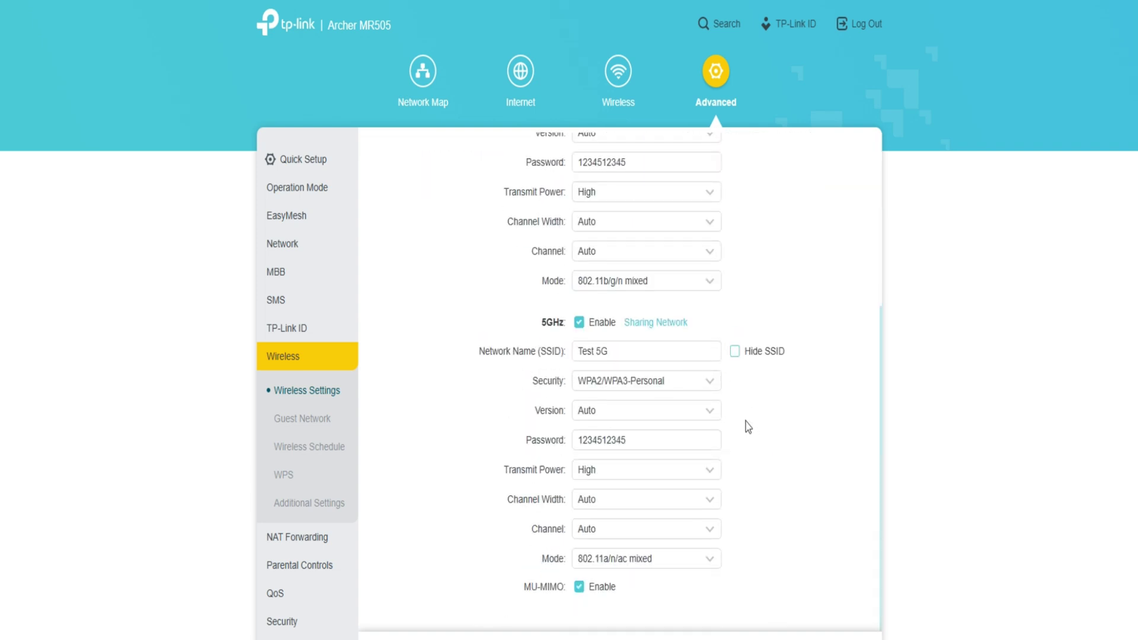
Examine the 5GHz network's Enable, Security, Version and Transmit Power options without changing them
left_click(580, 324)
left_click(581, 324)
left_click(657, 379)
left_click(767, 424)
left_click(699, 415)
left_click(713, 415)
left_click(655, 473)
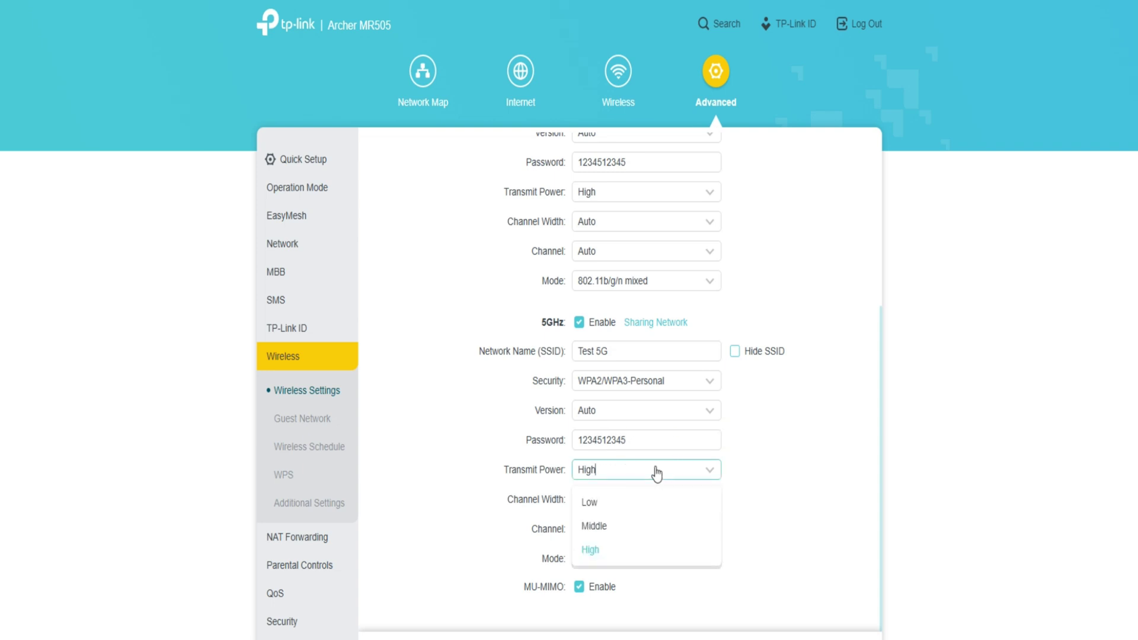
left_click(812, 452)
Examine the available Channel Width, Channel and Mode options for the 5GHz network
left_click(686, 499)
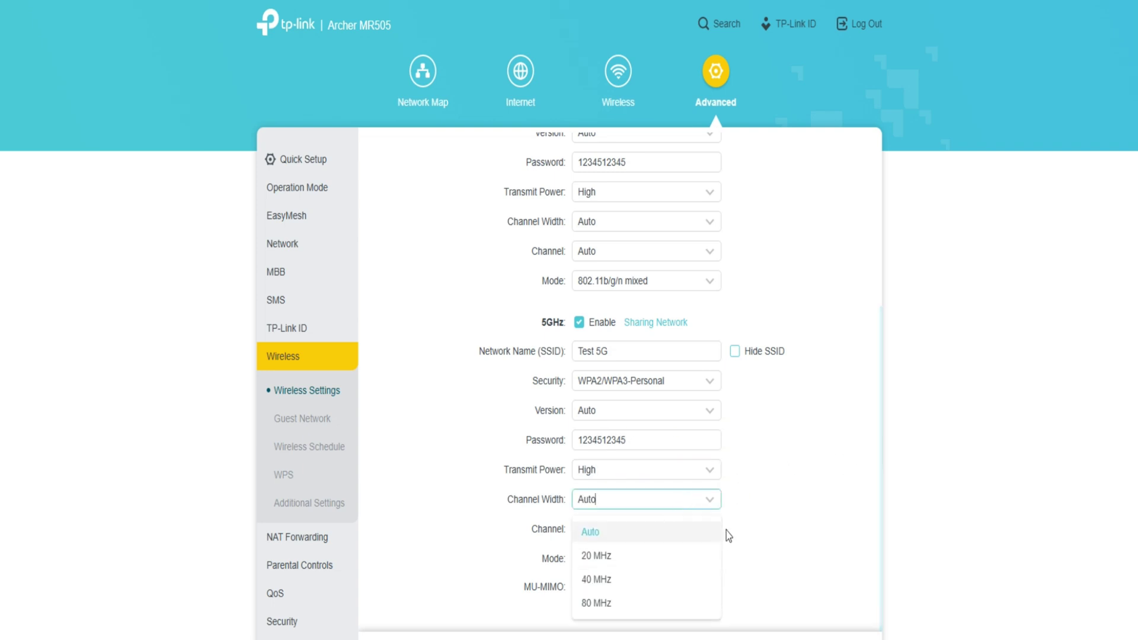
left_click(702, 533)
left_click(681, 530)
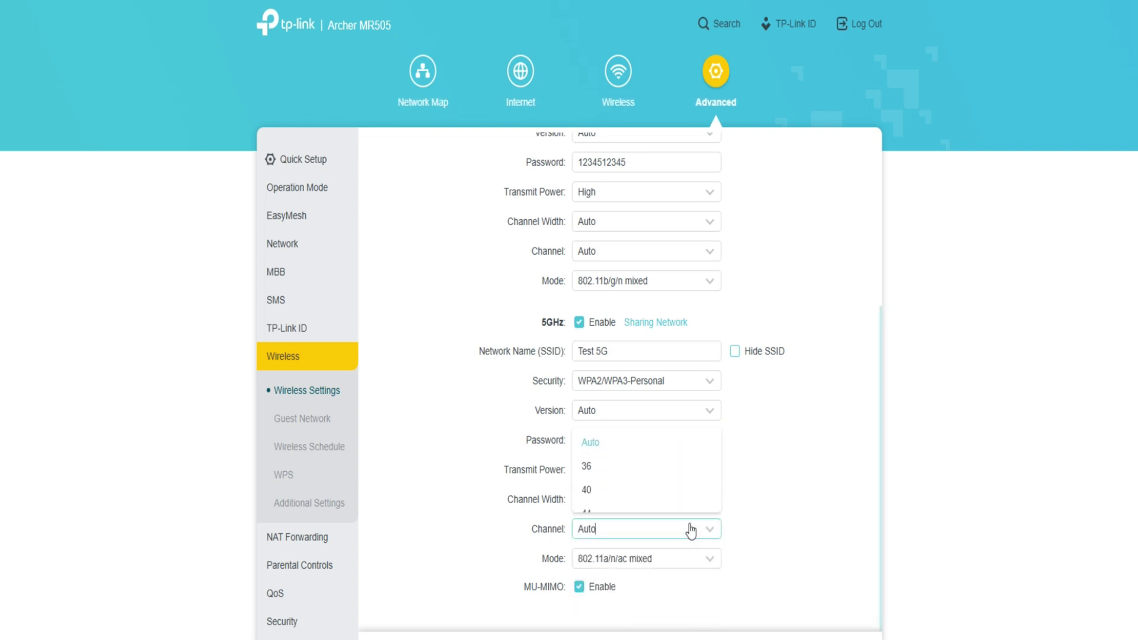
left_click(742, 484)
scroll(676, 439, "up", 2)
scroll(668, 555, "down", 2)
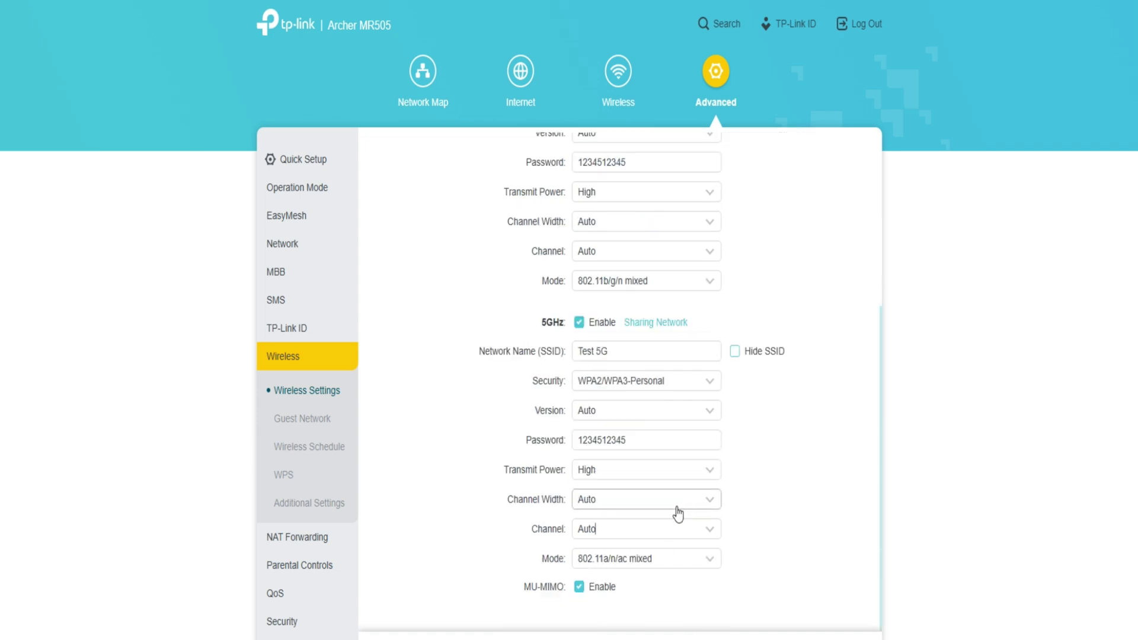
left_click(687, 541)
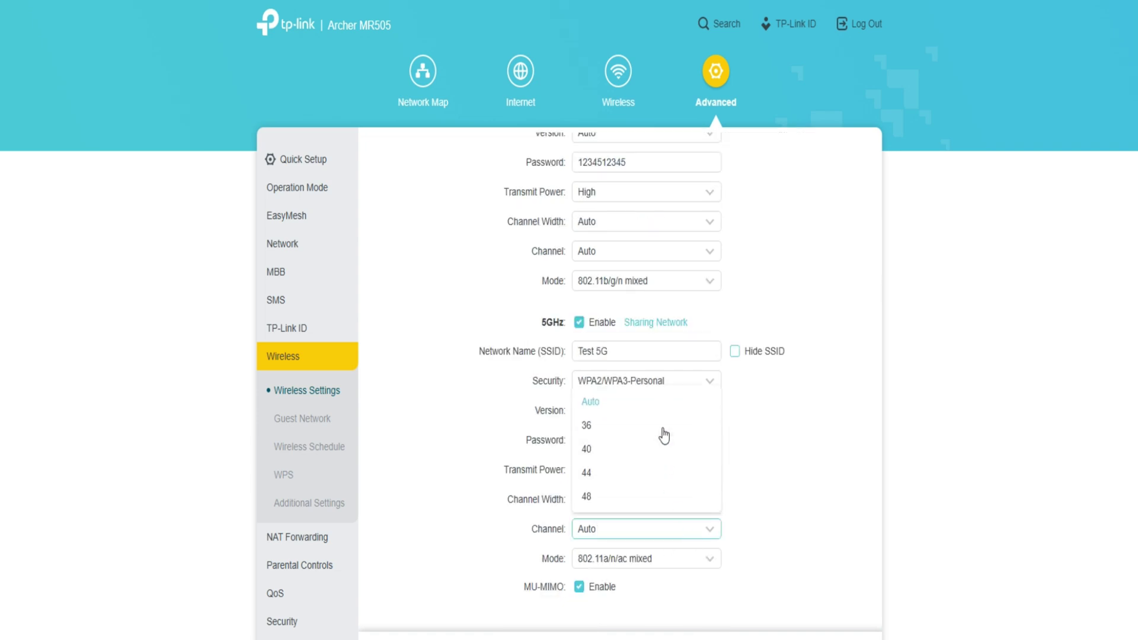
left_click(742, 470)
left_click(673, 560)
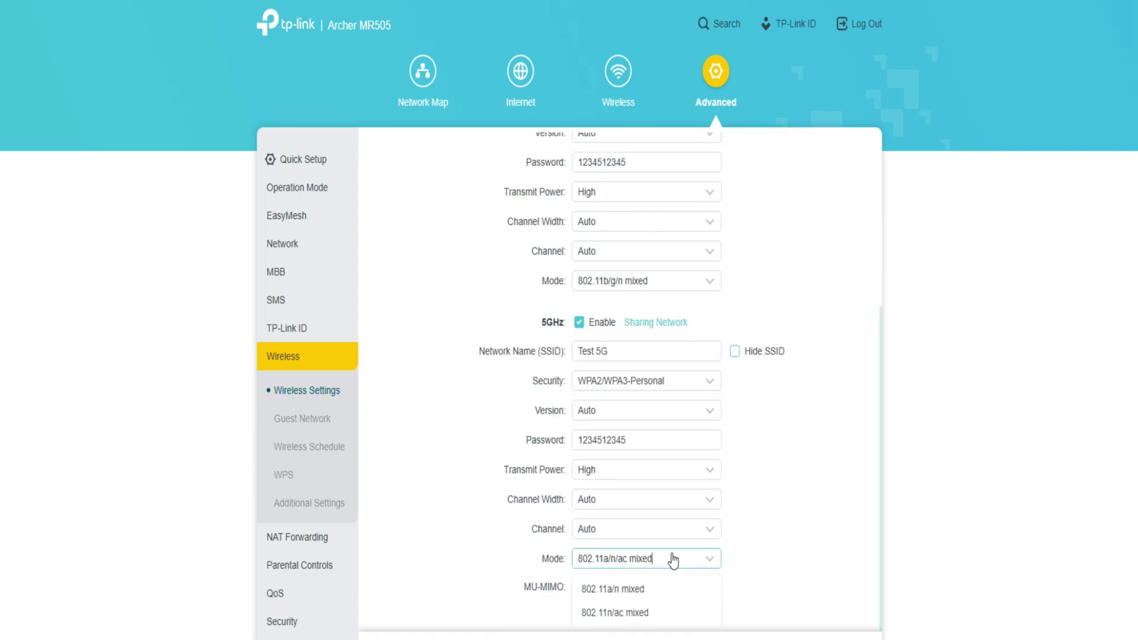
left_click(750, 537)
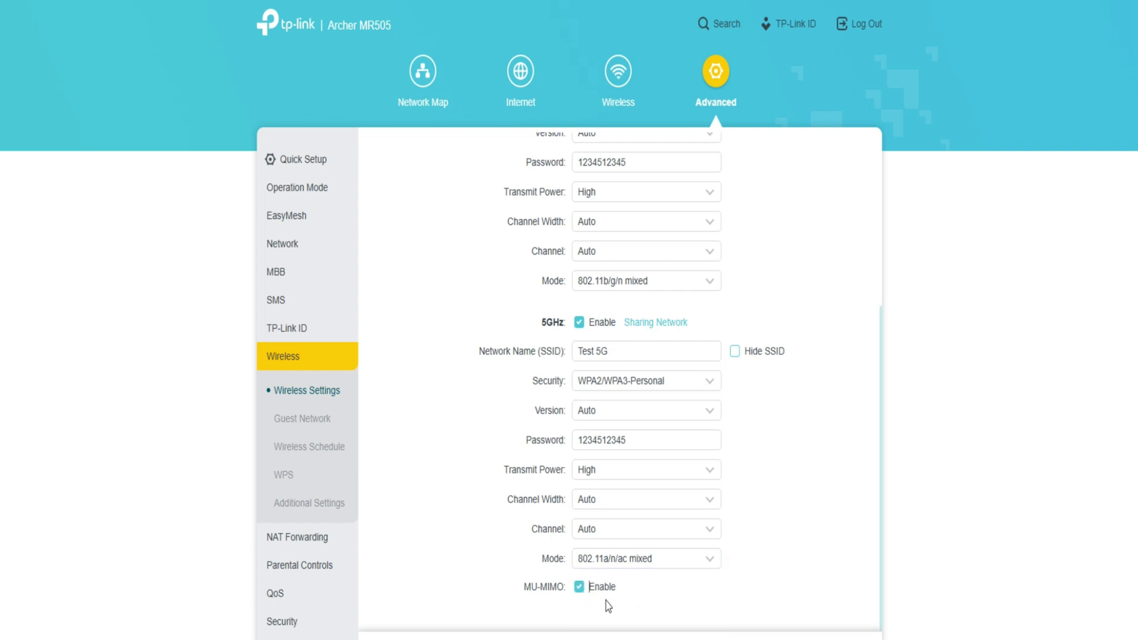
Open the Guest Network settings and enable both the 2.4GHz and 5GHz guest networks
scroll(781, 500, "up", 5)
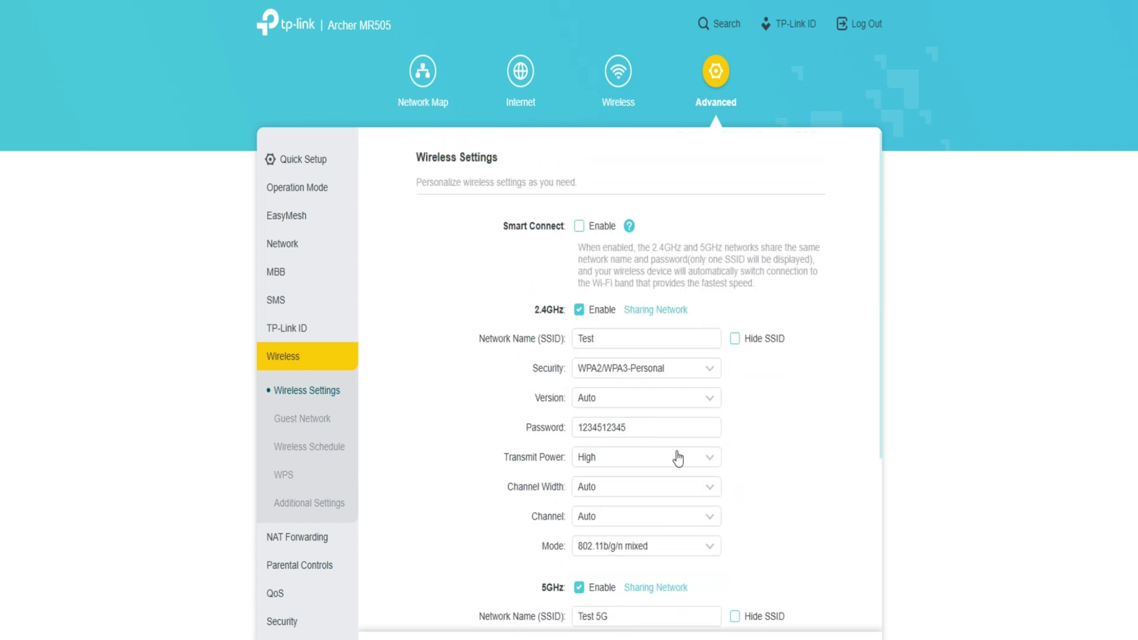
left_click(310, 422)
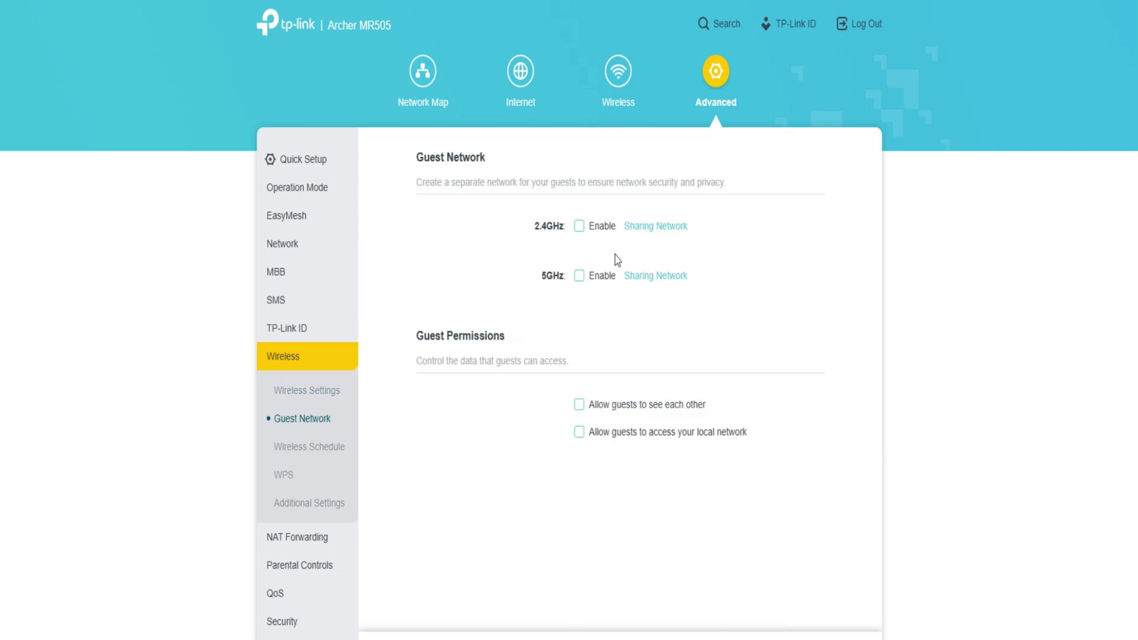
left_click(579, 226)
left_click(579, 325)
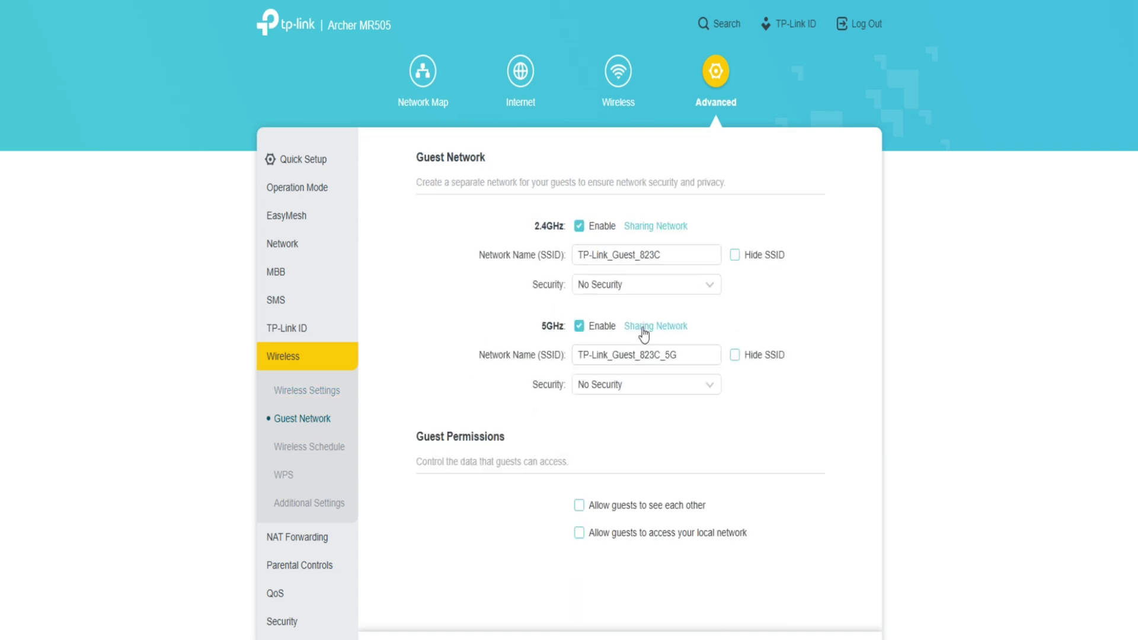
Examine the Hide SSID, network name and Security options of the 2.4GHz guest network without changing them
left_click(735, 255)
left_click(735, 255)
left_click(679, 256)
left_click(677, 283)
left_click(793, 309)
Try both guest permission options, restore them, and disable the 2.4GHz and 5GHz guest networks
left_click(579, 507)
left_click(581, 534)
left_click(581, 534)
left_click(578, 505)
left_click(579, 225)
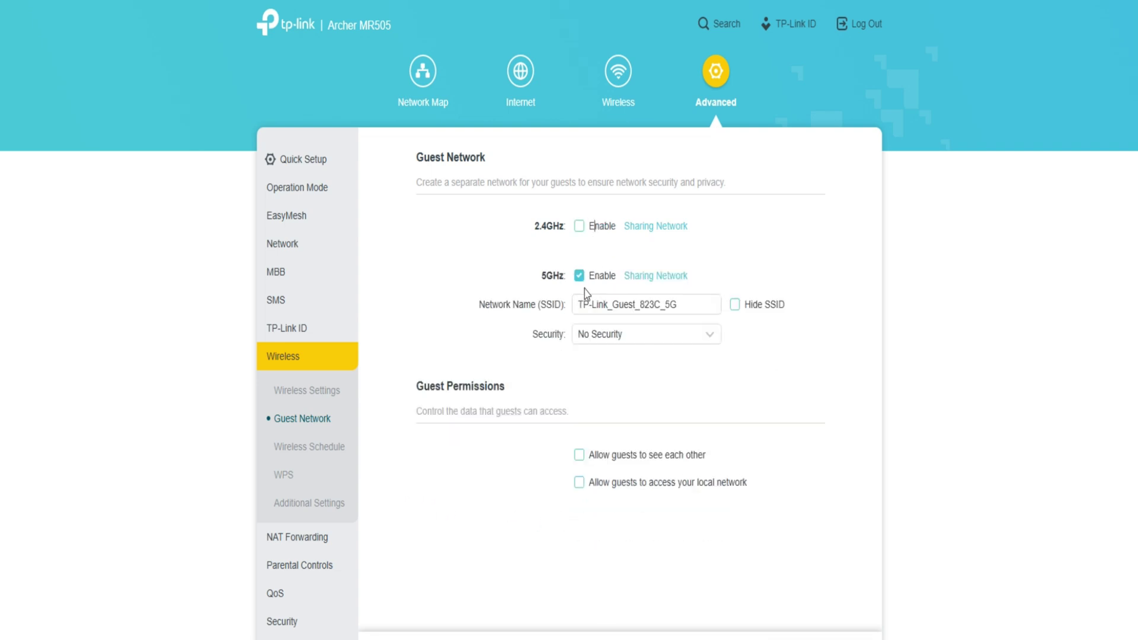
left_click(579, 276)
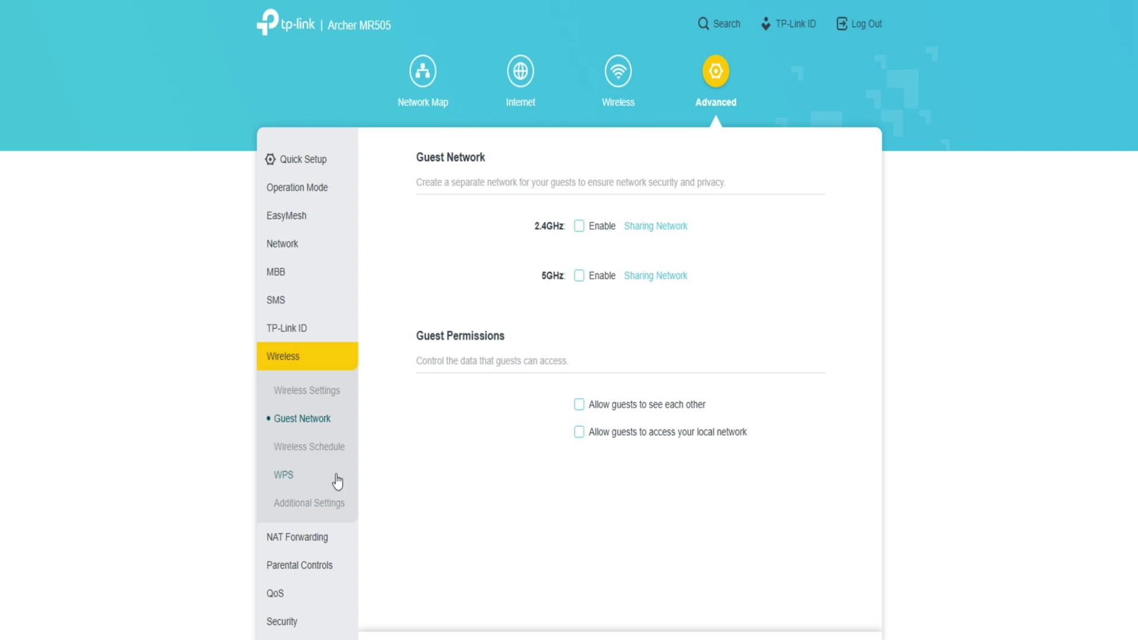
Look at the Wireless Schedule settings by temporarily enabling the schedule
left_click(314, 452)
left_click(579, 226)
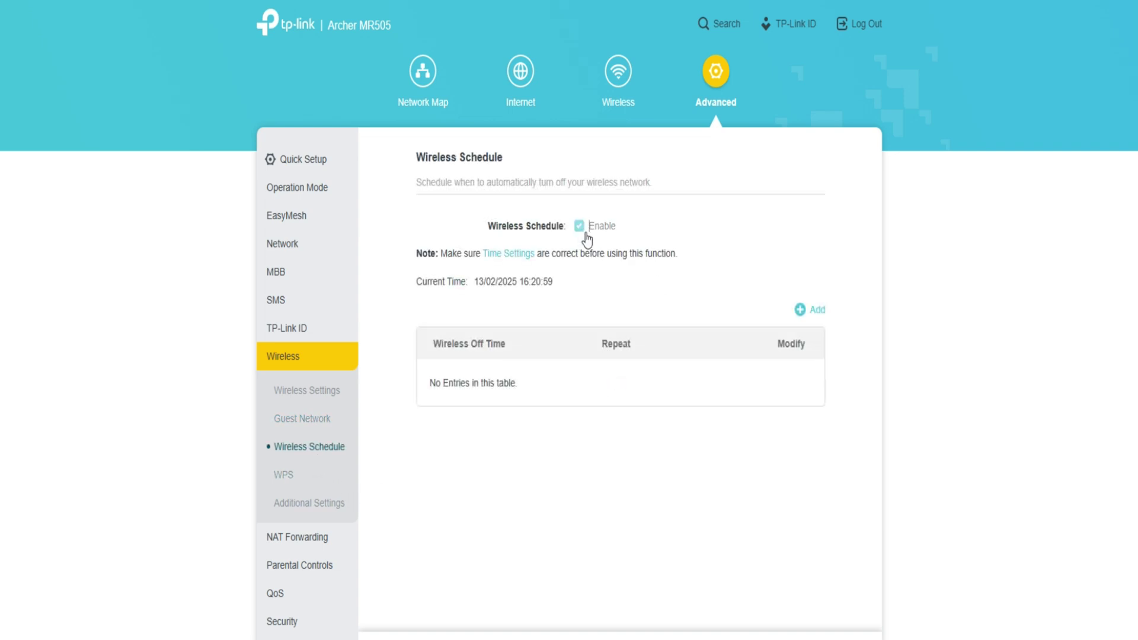
left_click(582, 229)
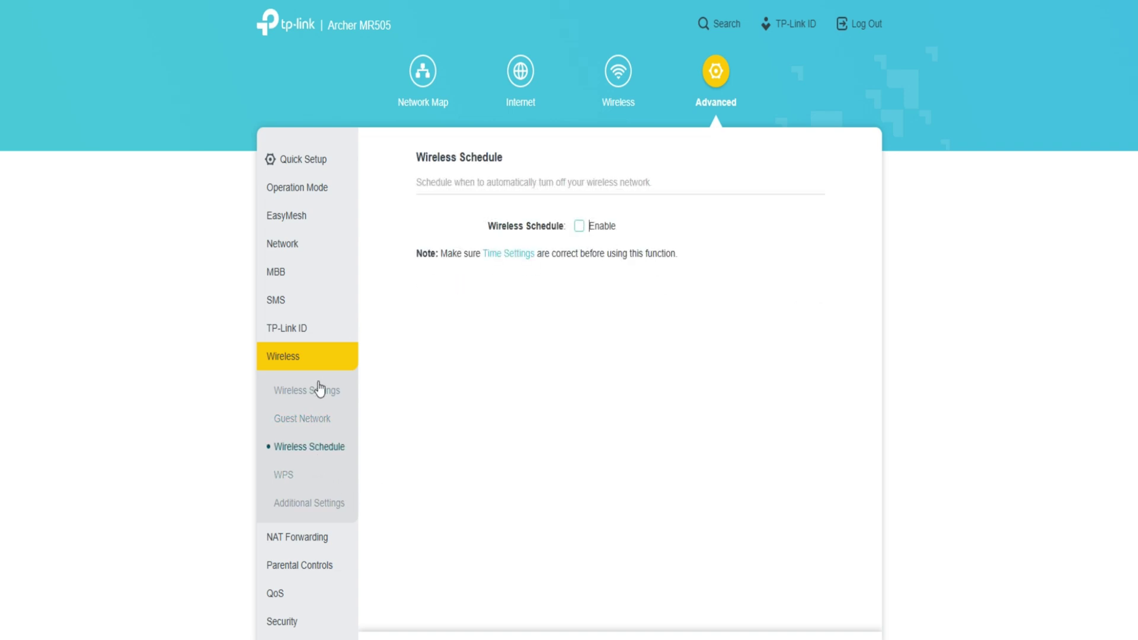
Review the WPS connection methods by temporarily switching WPS on
left_click(285, 475)
left_click(580, 238)
scroll(727, 389, "down", 1)
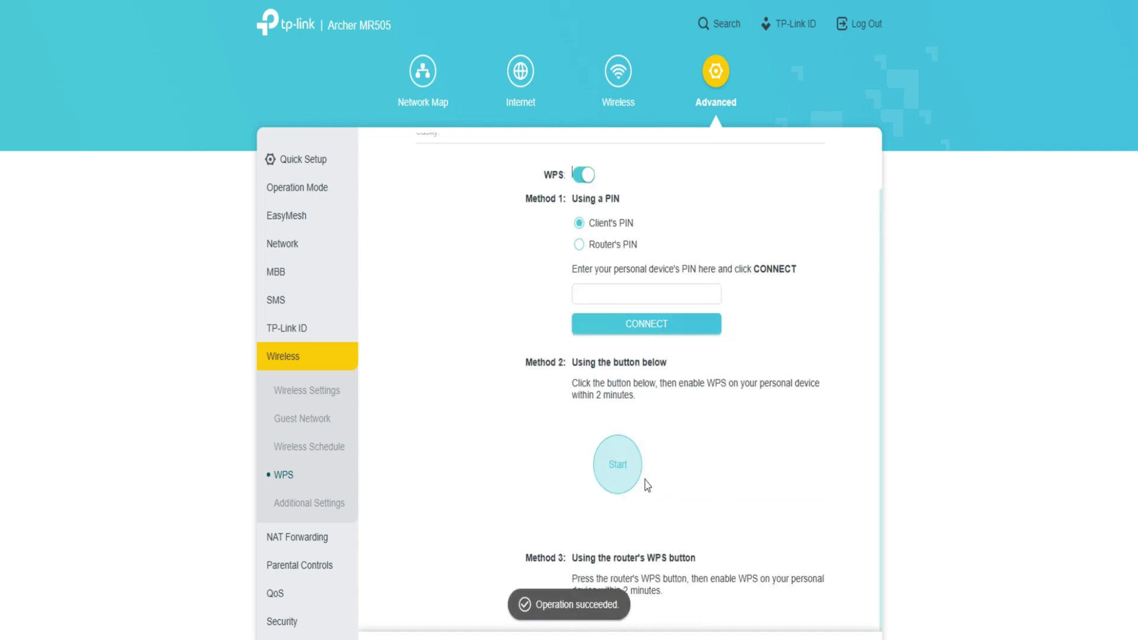
scroll(644, 474, "up", 1)
left_click(586, 239)
Review the additional wireless settings for the 2.4GHz and 5GHz bands
left_click(335, 504)
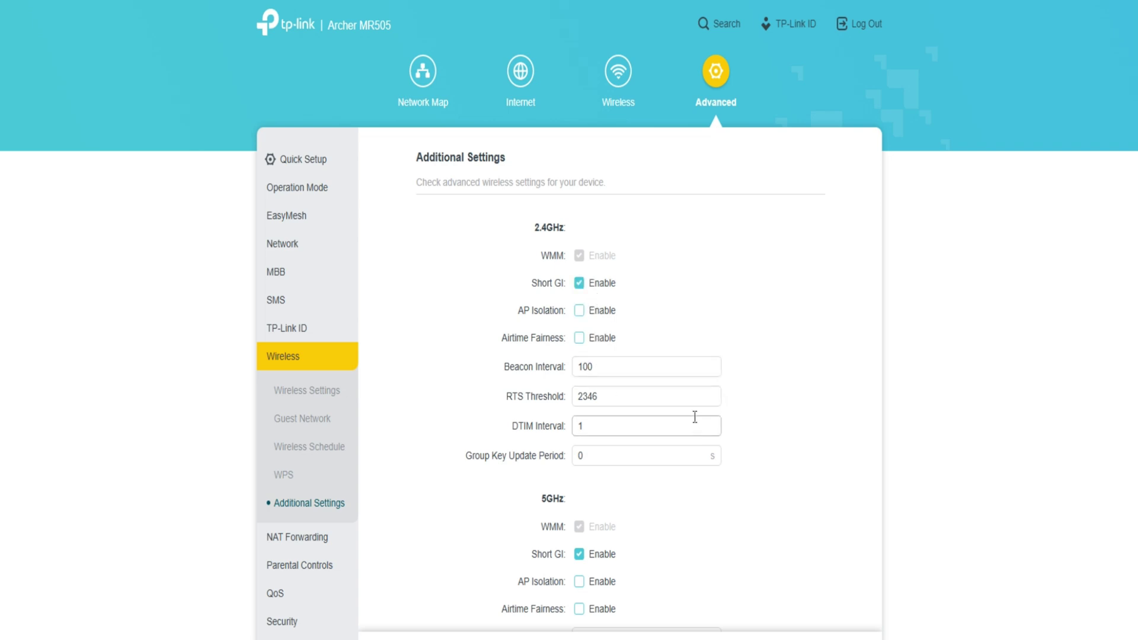
scroll(664, 462, "down", 2)
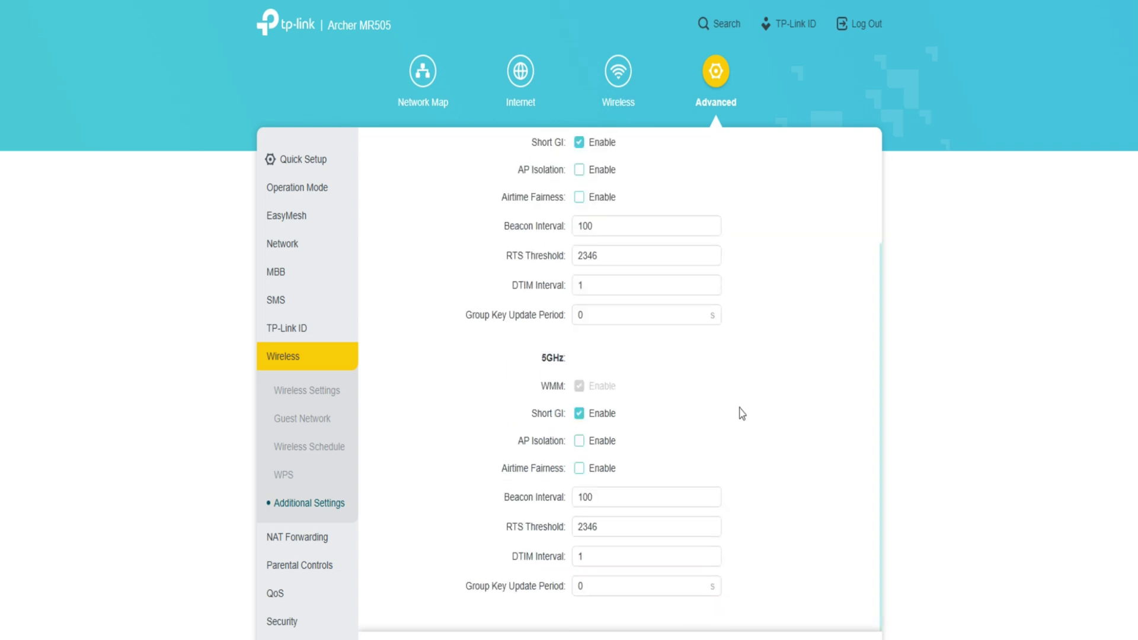
scroll(741, 413, "up", 2)
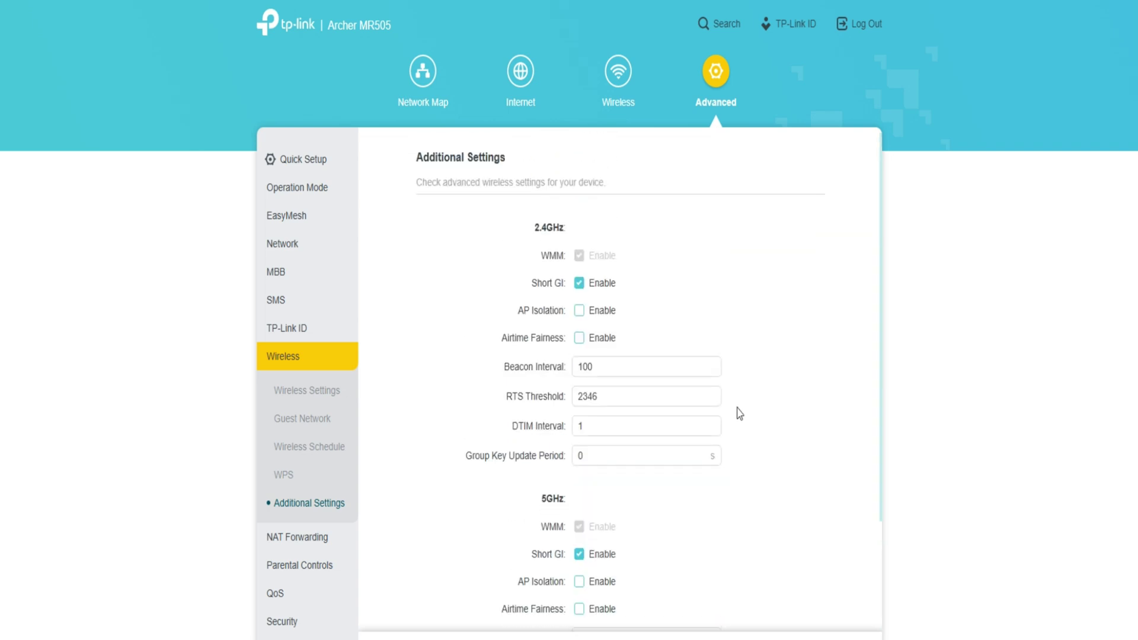
Examine the new port forwarding entry form, including its Protocol options and common services, and cancel without adding an entry
left_click(305, 540)
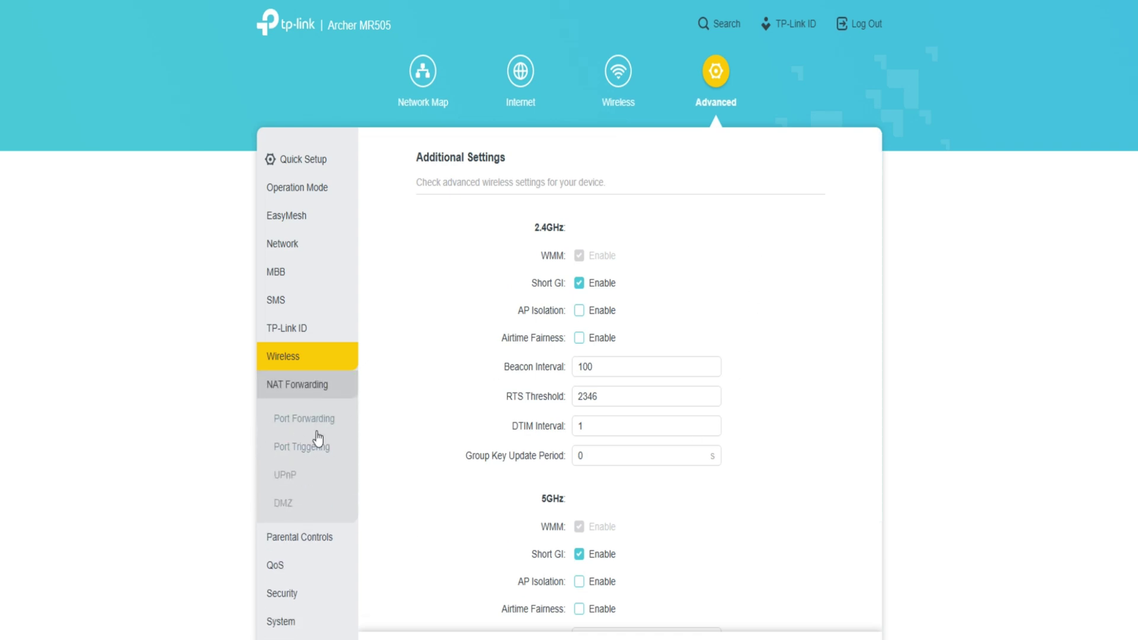
left_click(313, 423)
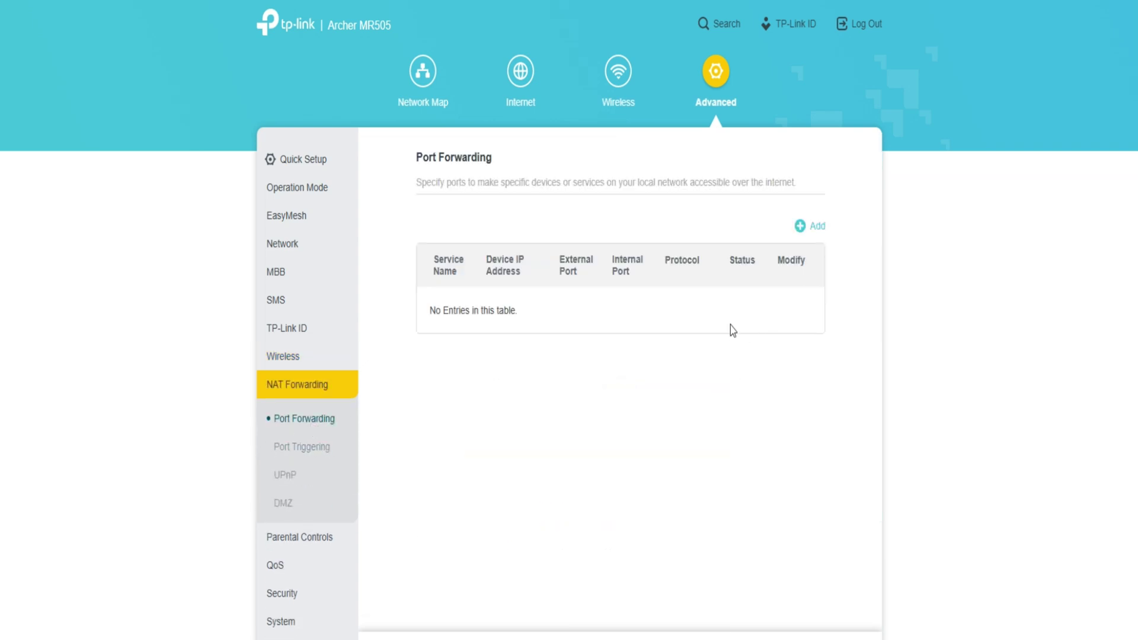
left_click(802, 226)
left_click(565, 406)
left_click(564, 406)
left_click(631, 262)
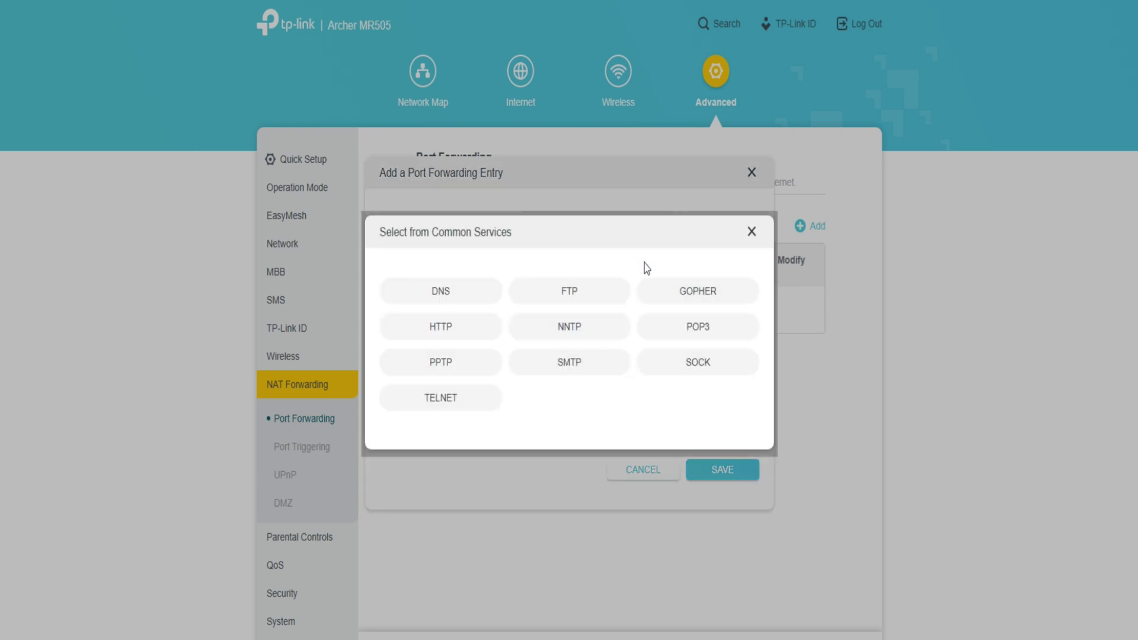
left_click(748, 230)
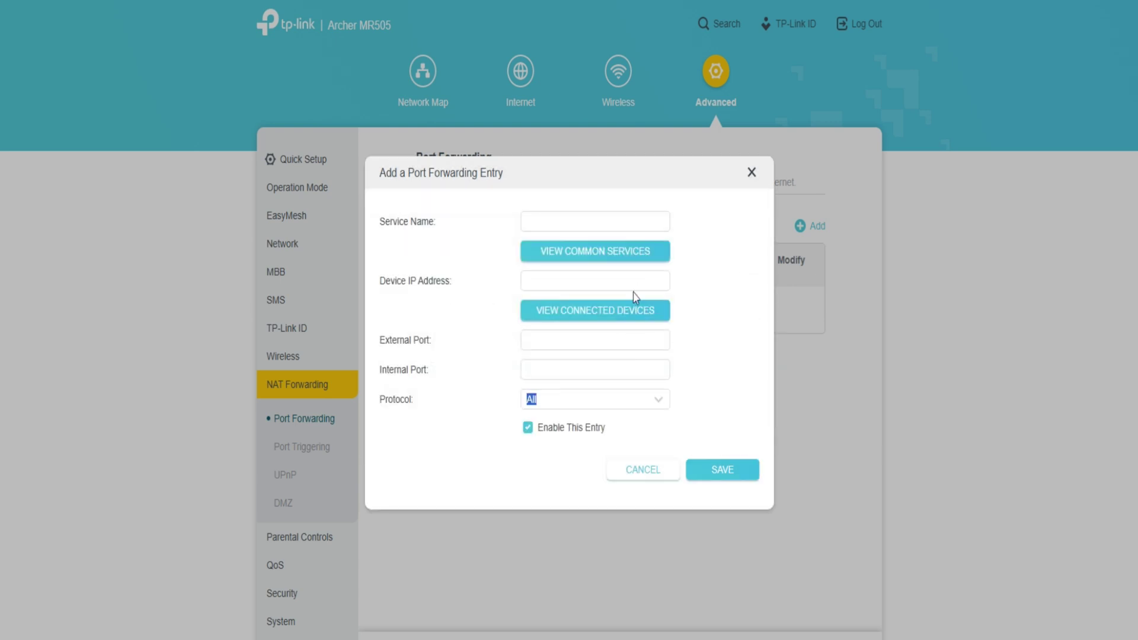
left_click(645, 469)
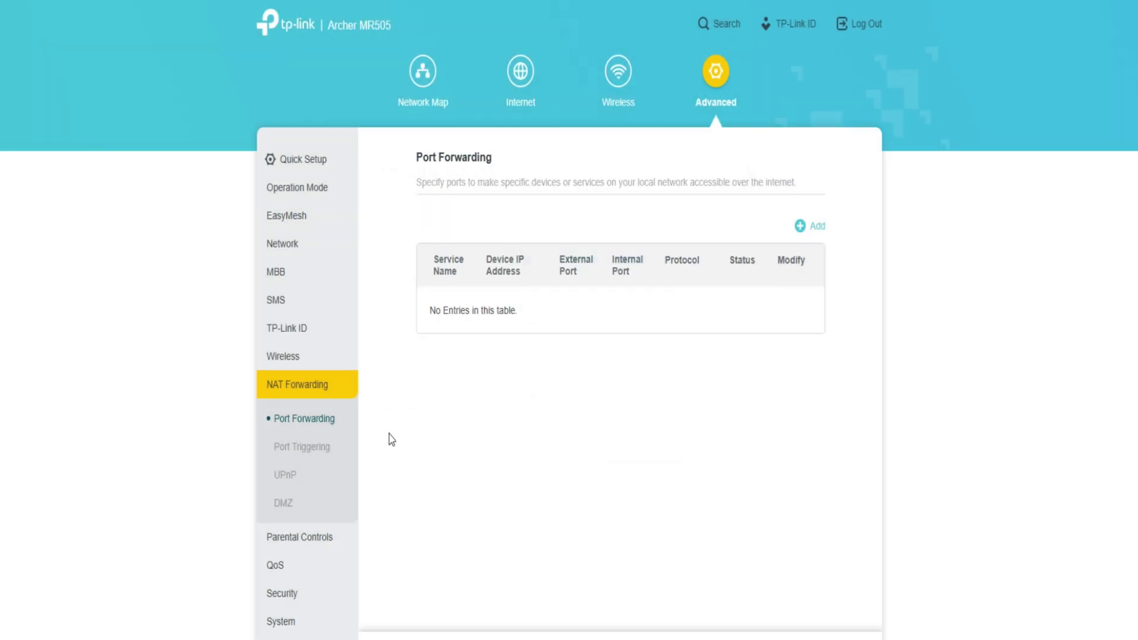
Examine the new port triggering entry form, its common services and its protocol options, and cancel without adding an entry
left_click(301, 448)
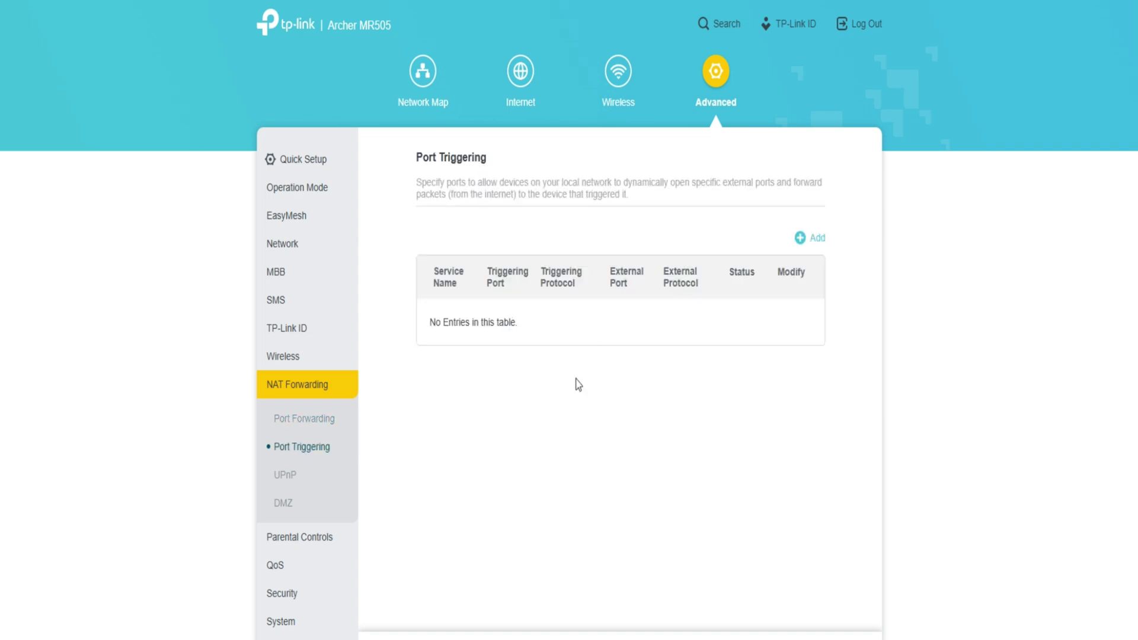
left_click(804, 237)
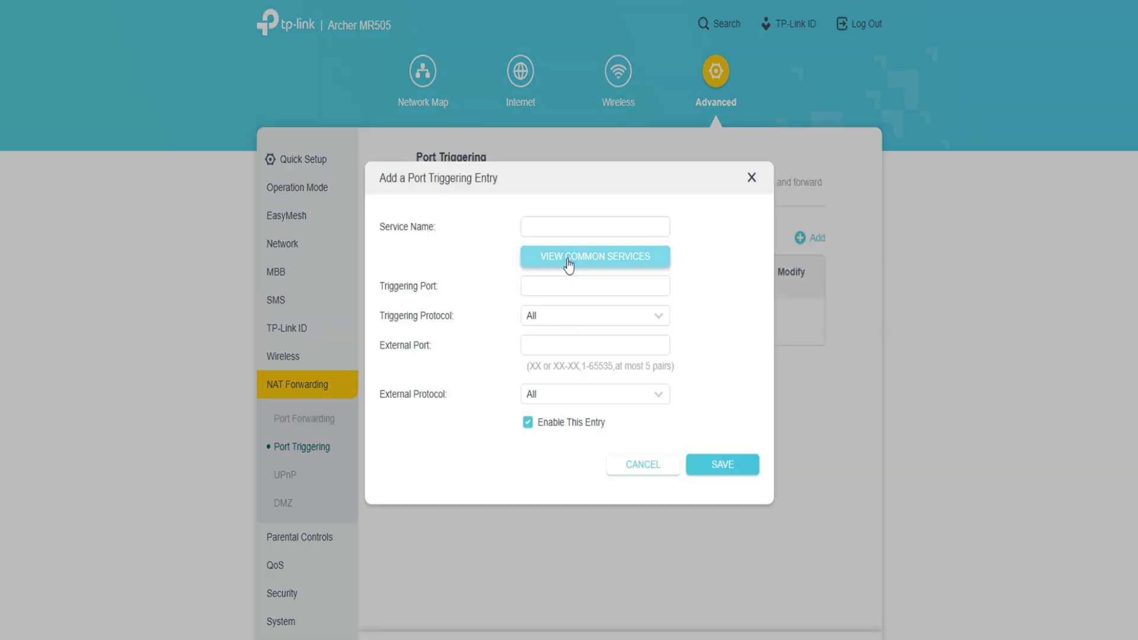
left_click(567, 259)
left_click(753, 250)
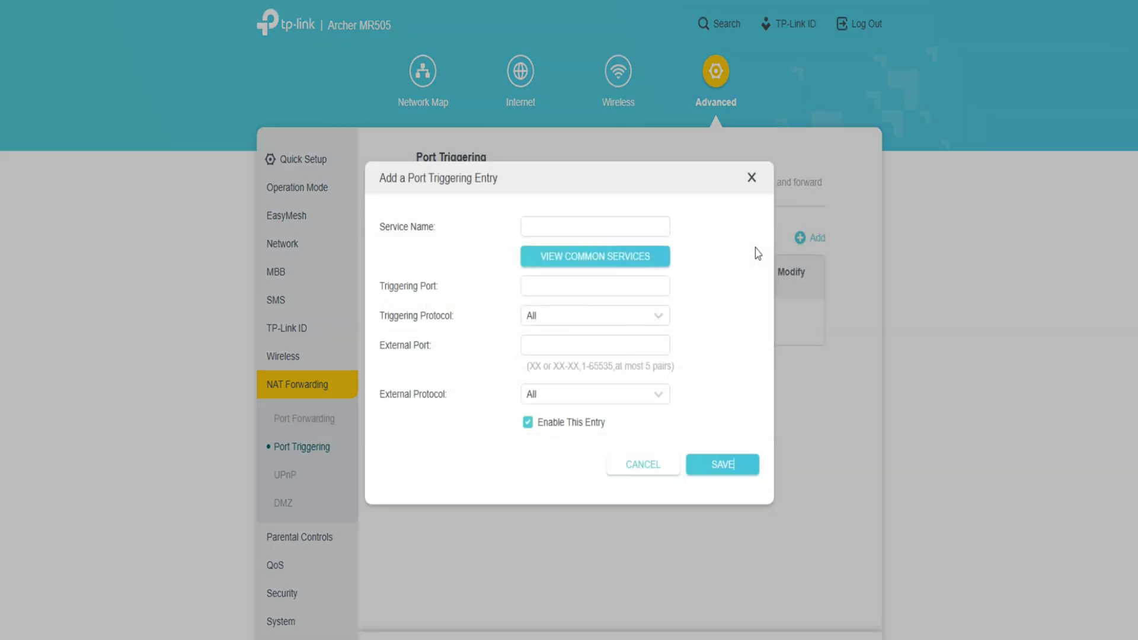
left_click(633, 327)
left_click(610, 418)
left_click(604, 401)
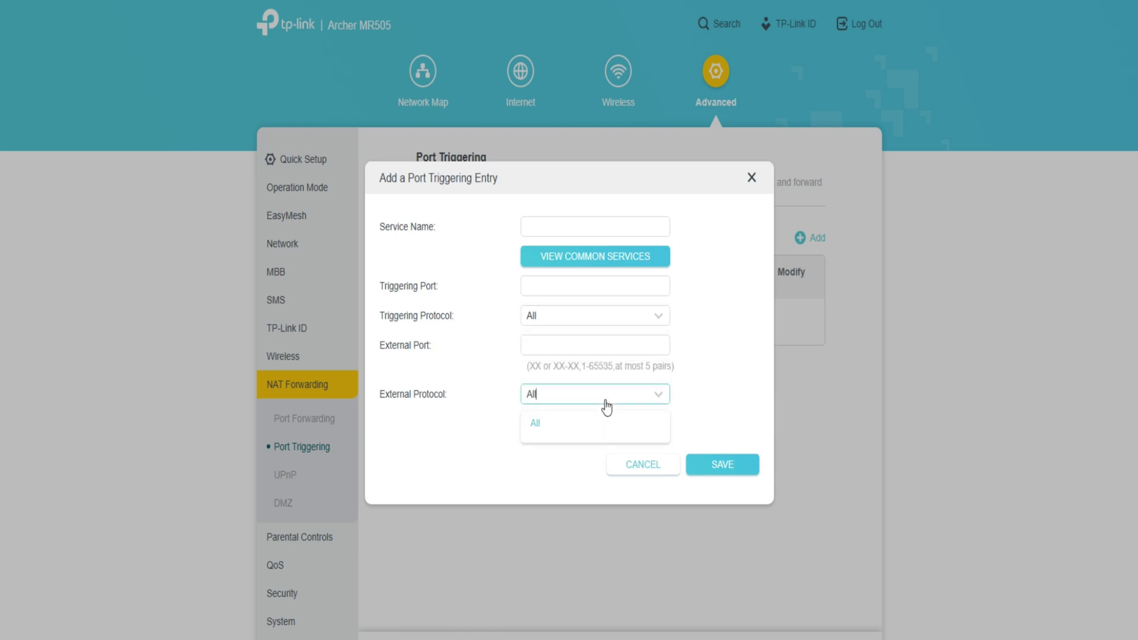
left_click(607, 426)
left_click(622, 469)
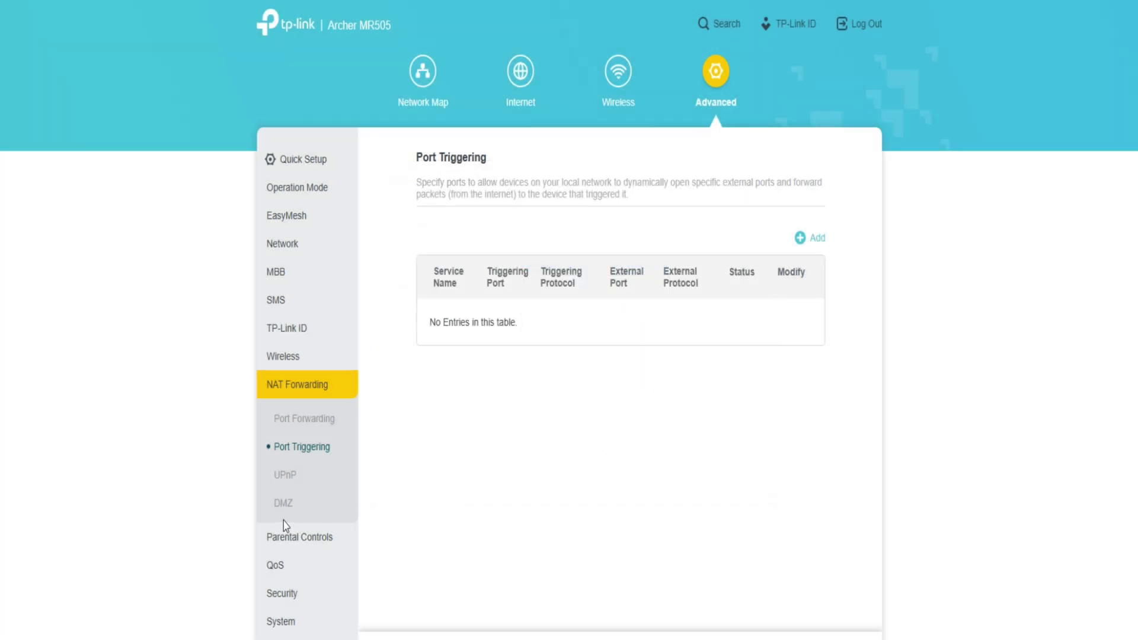
Examine the UPnP and DMZ settings, temporarily enabling each feature and leaving both disabled
left_click(285, 476)
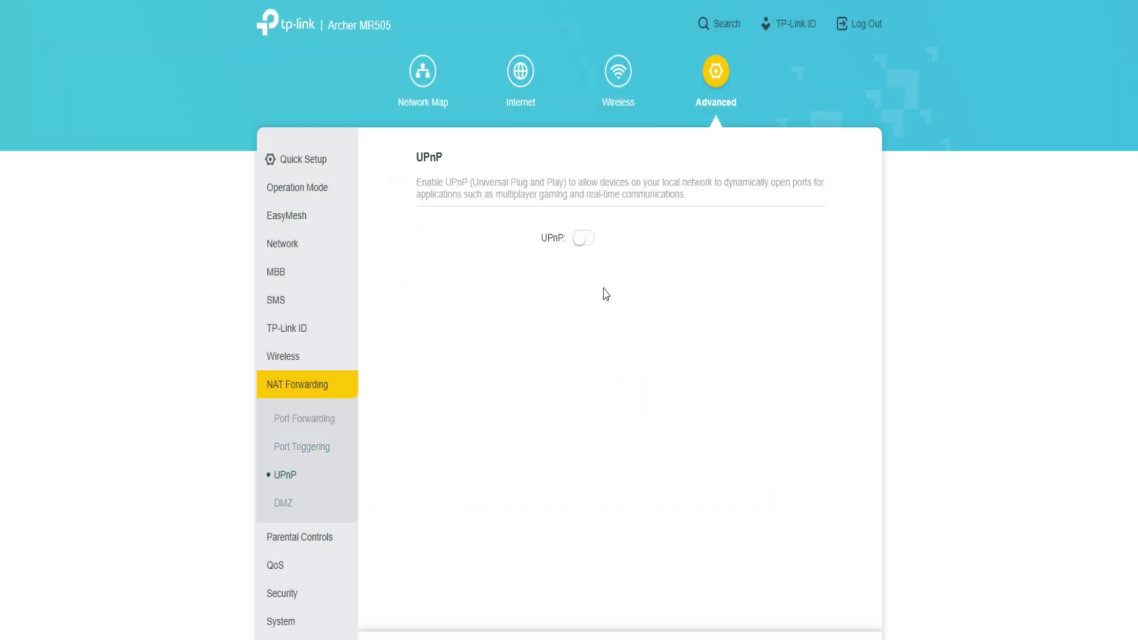
left_click(584, 239)
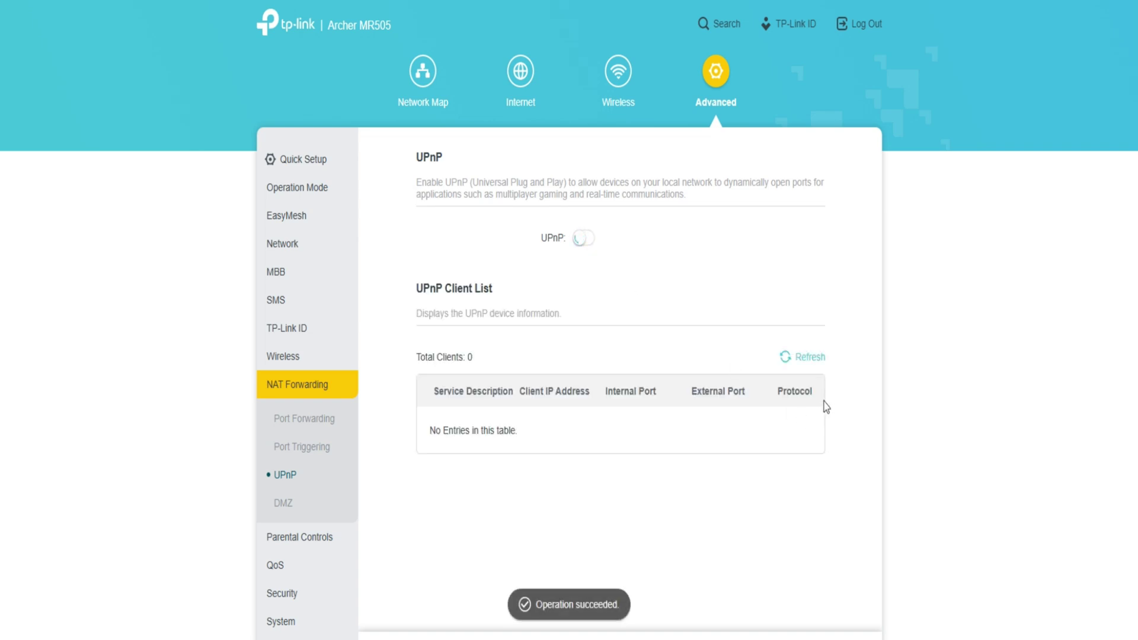
left_click(291, 510)
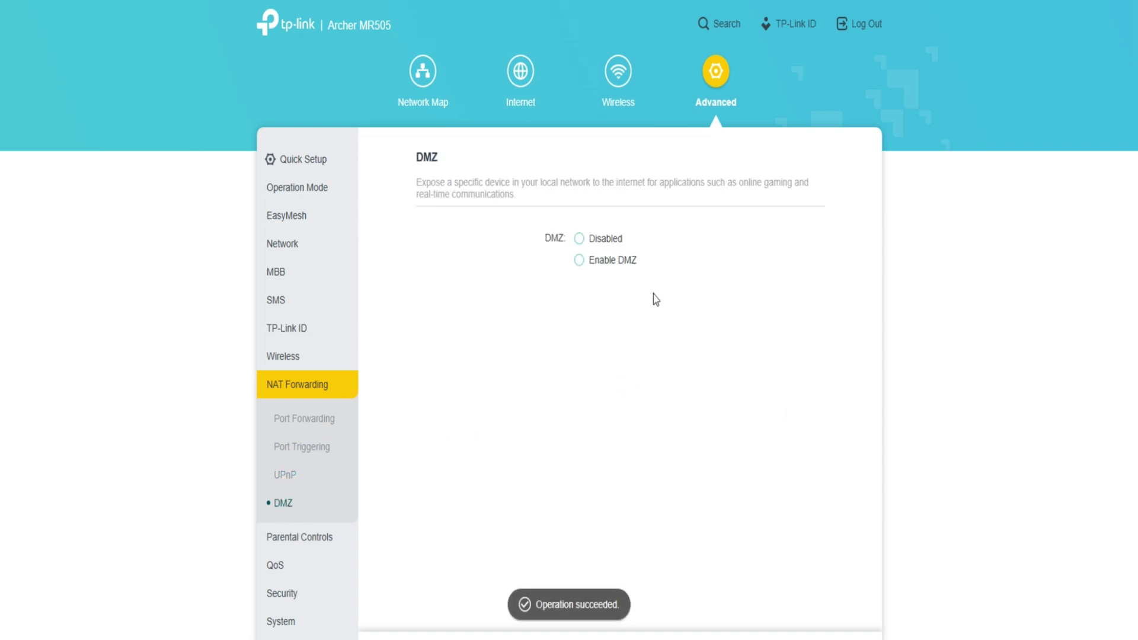
left_click(601, 261)
left_click(597, 239)
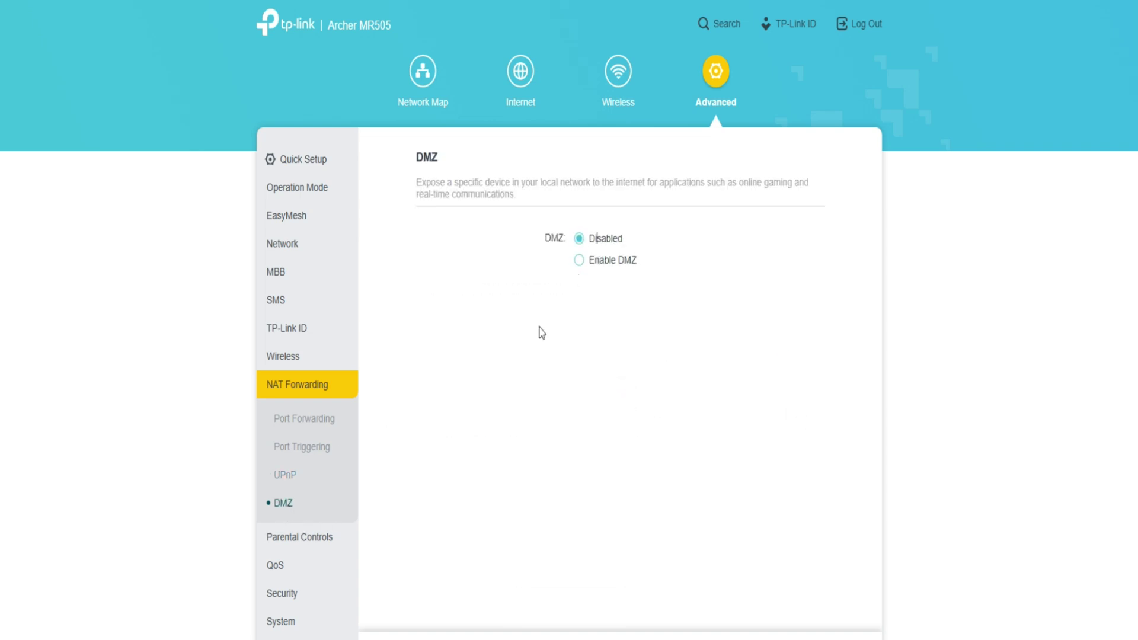
Look at the Parental Controls page and its Create Profile form, cancelling without creating a profile
left_click(307, 537)
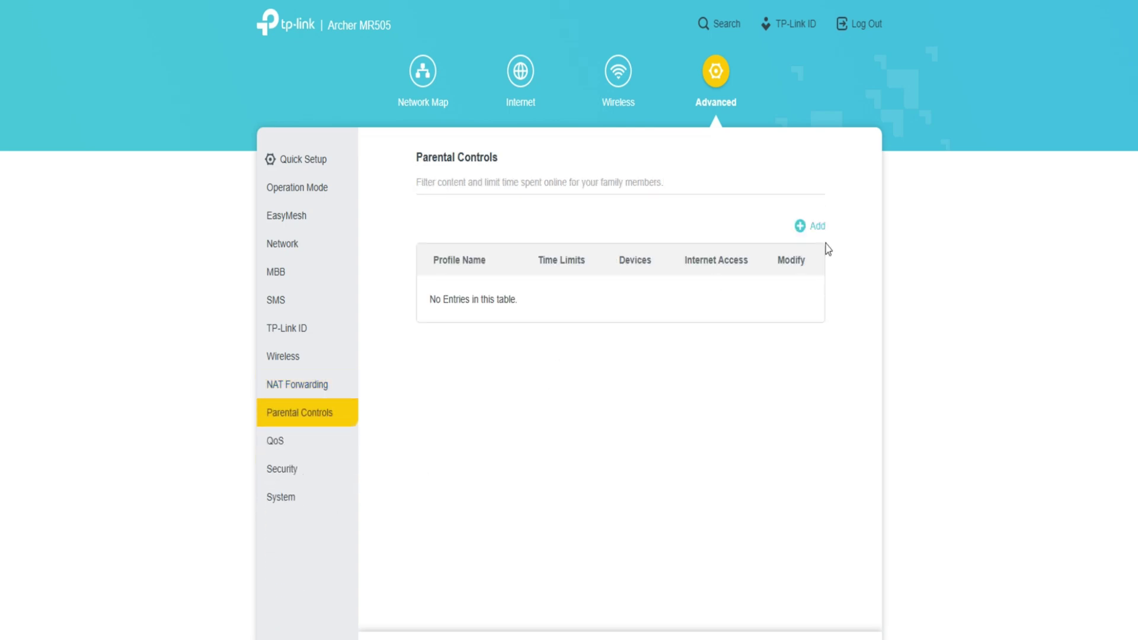
left_click(823, 226)
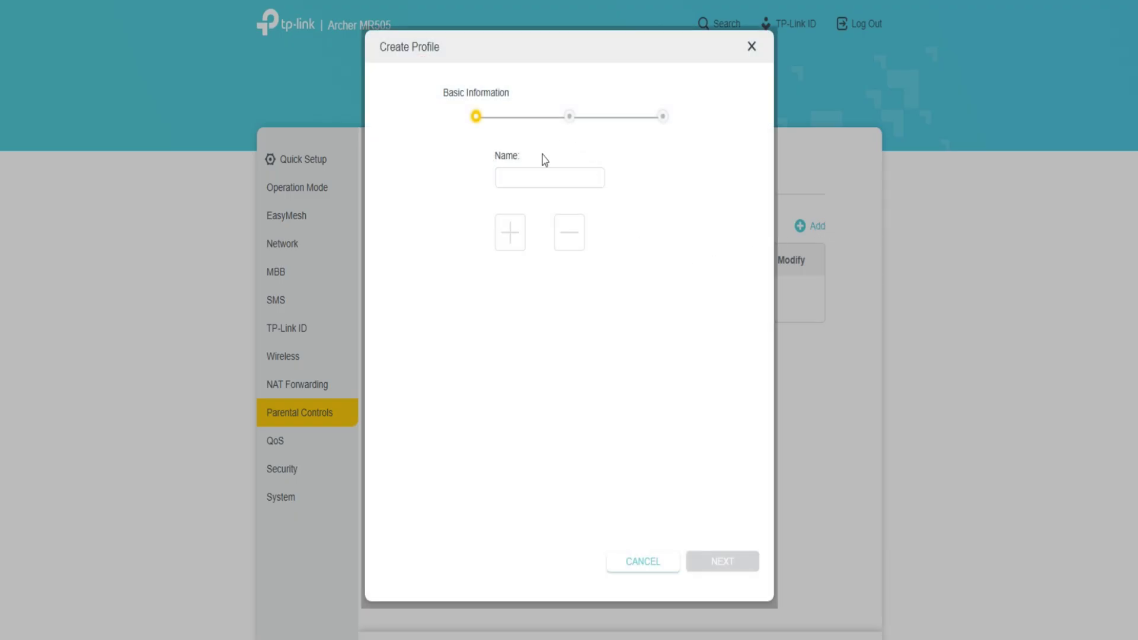
left_click(640, 562)
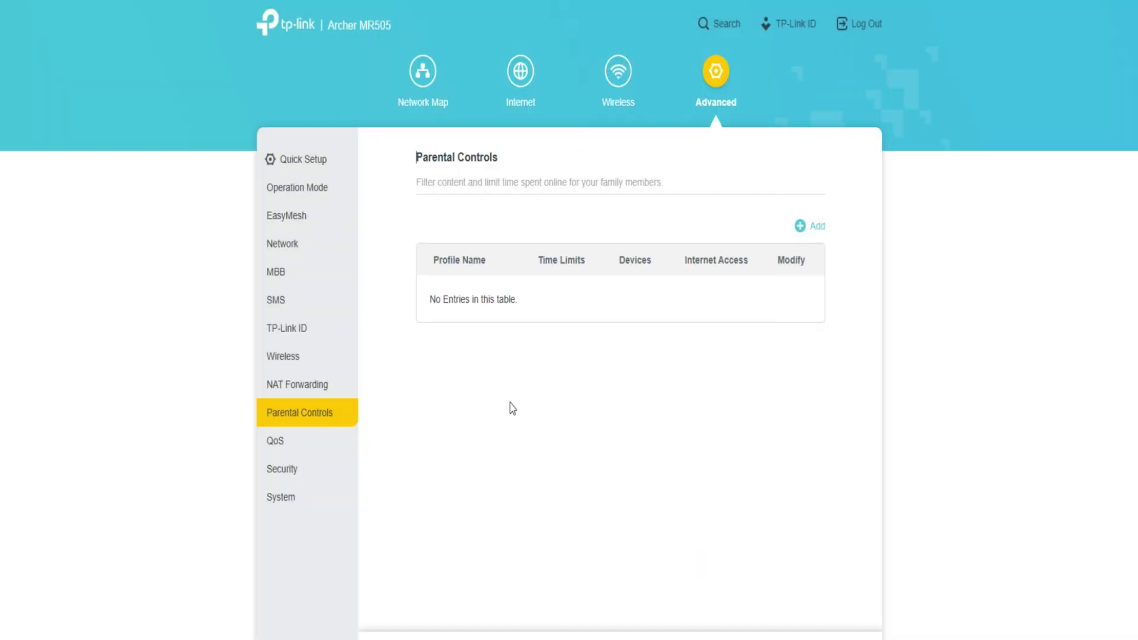
Look at the QoS and Firewall settings, temporarily toggling SPI Firewall and the LAN and WAN ping responses and switching each back
left_click(279, 446)
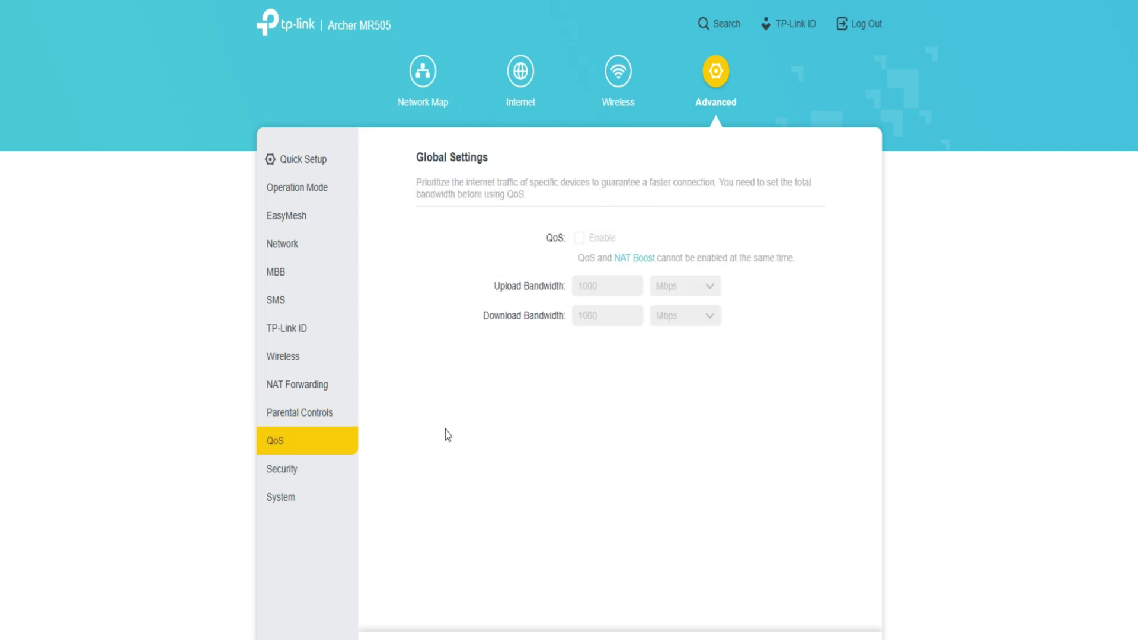
left_click(285, 471)
left_click(292, 505)
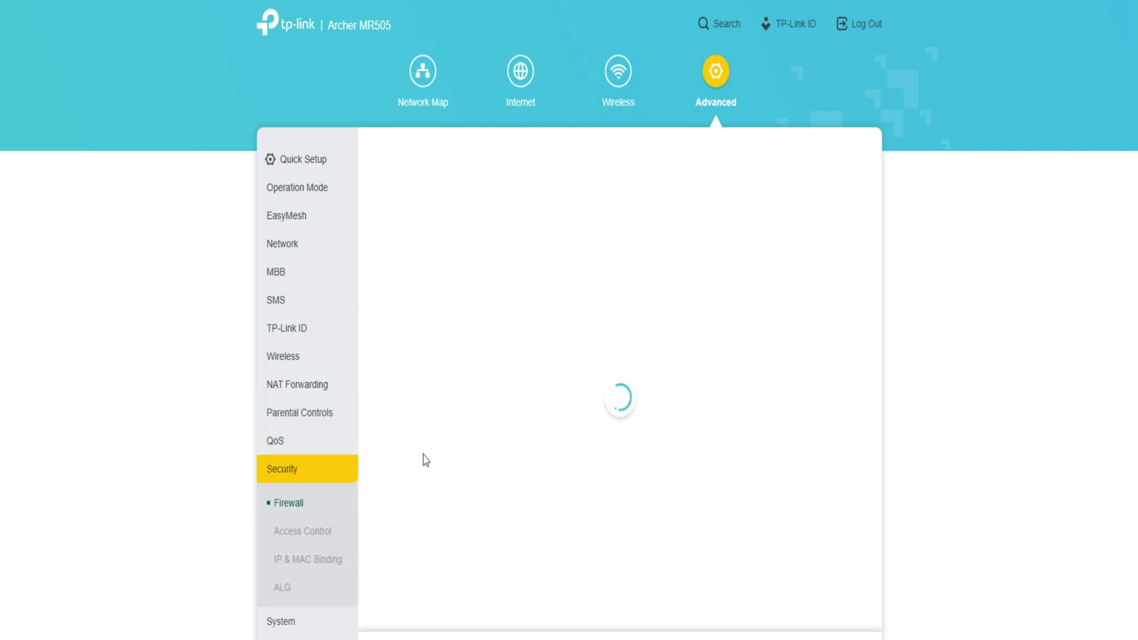
left_click(582, 231)
left_click(585, 254)
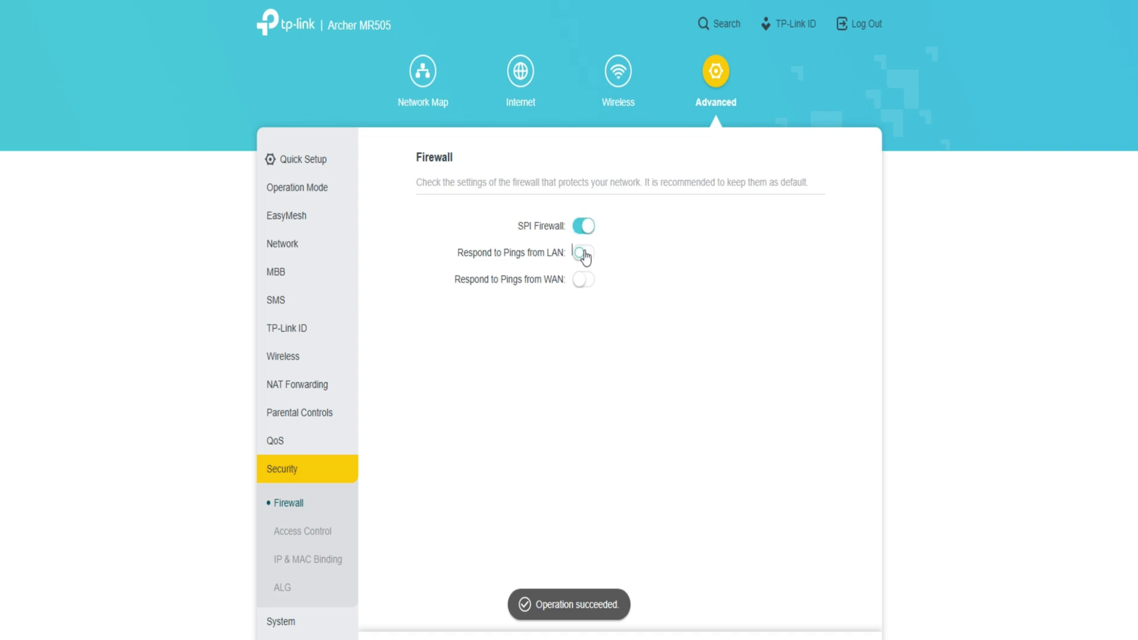
left_click(586, 282)
left_click(585, 281)
left_click(585, 252)
left_click(584, 227)
Examine the Access Control page by temporarily enabling the feature to see its access modes, and leave it disabled
left_click(309, 544)
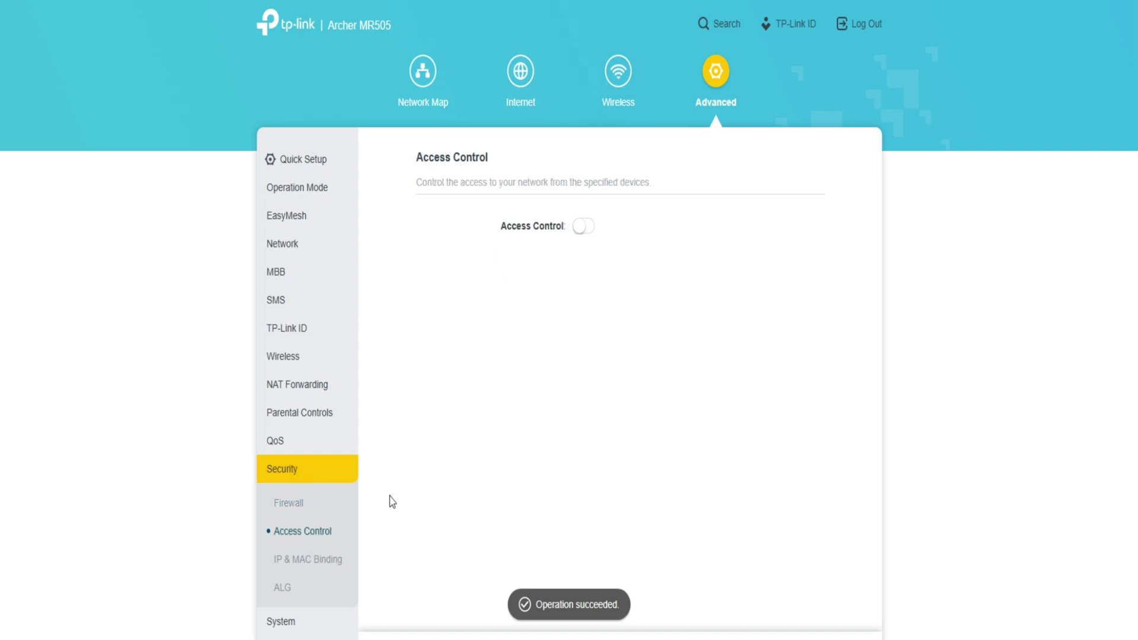
left_click(589, 235)
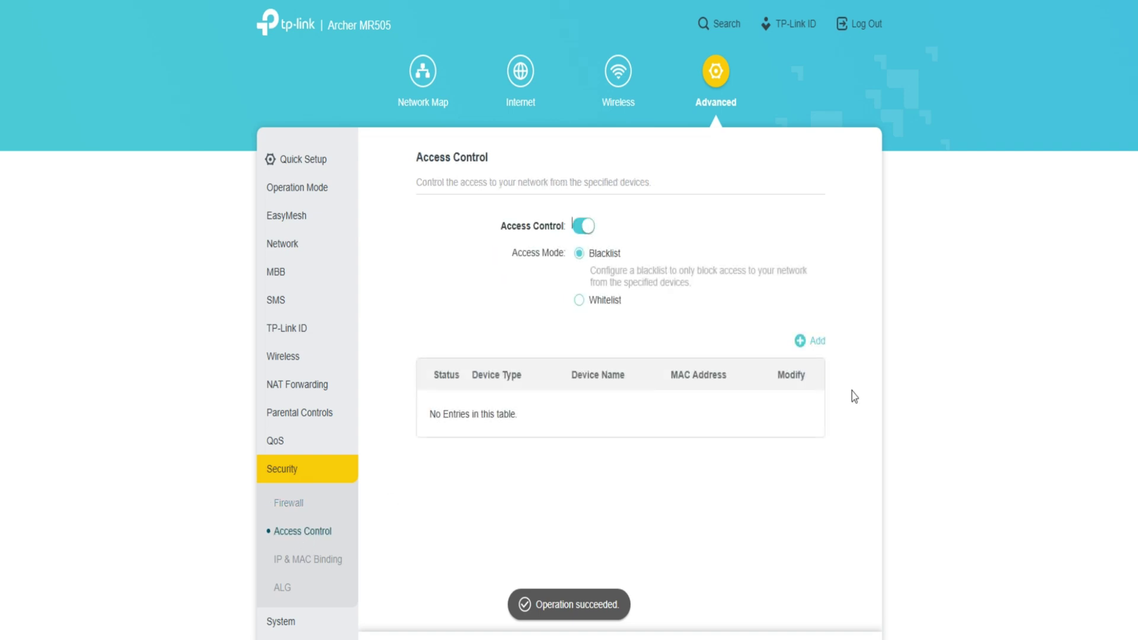
left_click(584, 234)
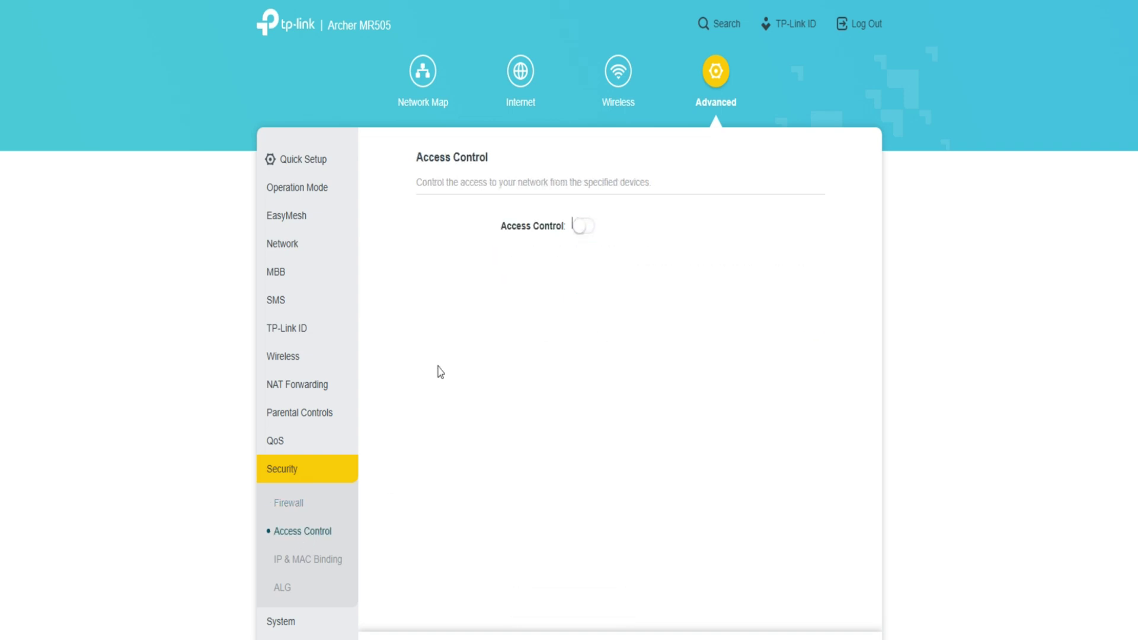
Examine IP & MAC Binding and its new binding entry form without adding an entry, leave the feature disabled, and view the ALG settings
left_click(314, 560)
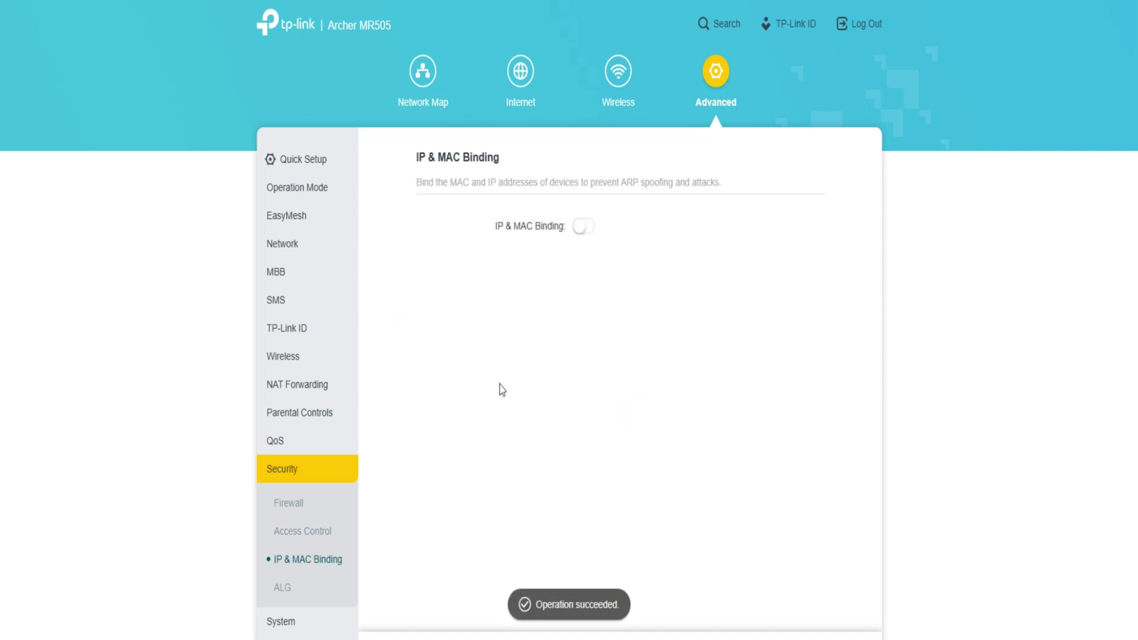
left_click(584, 228)
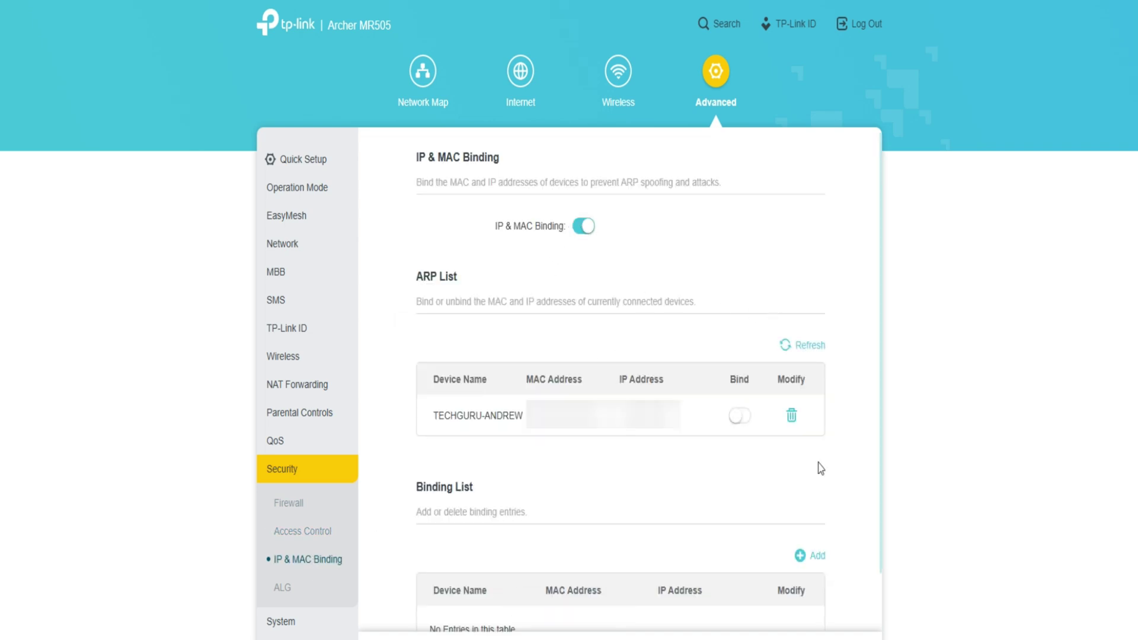
left_click(800, 556)
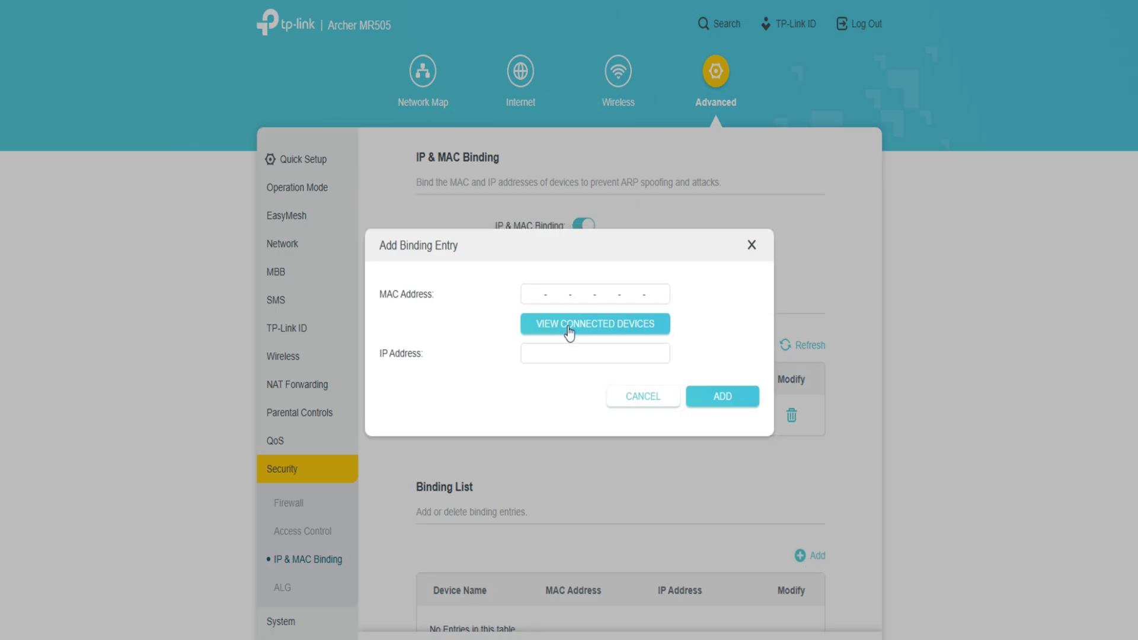
left_click(652, 396)
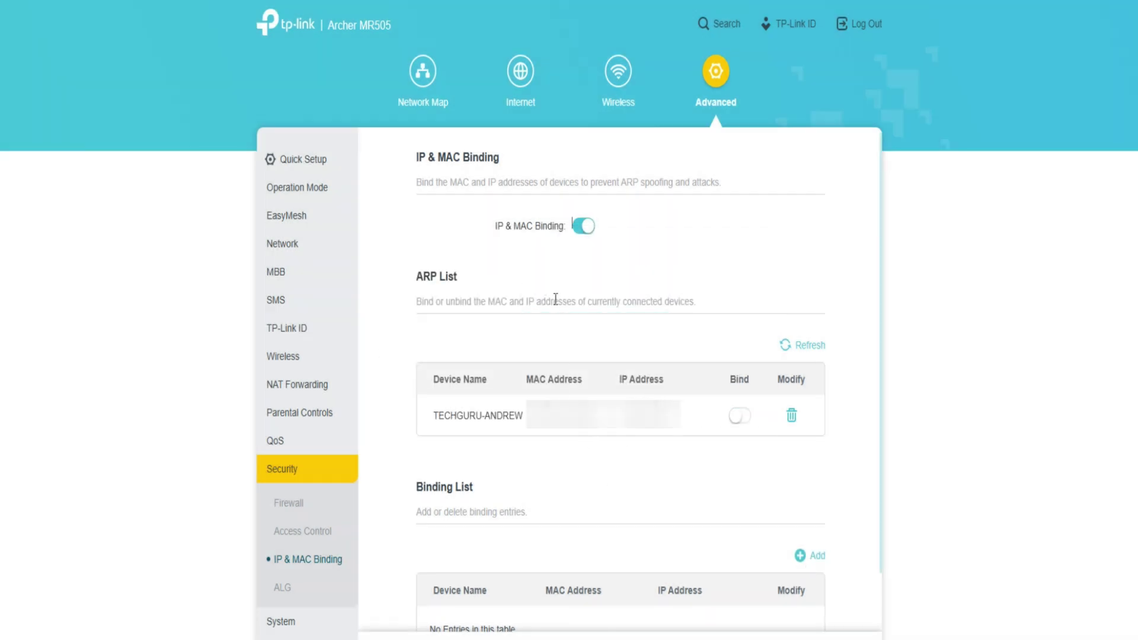
left_click(583, 226)
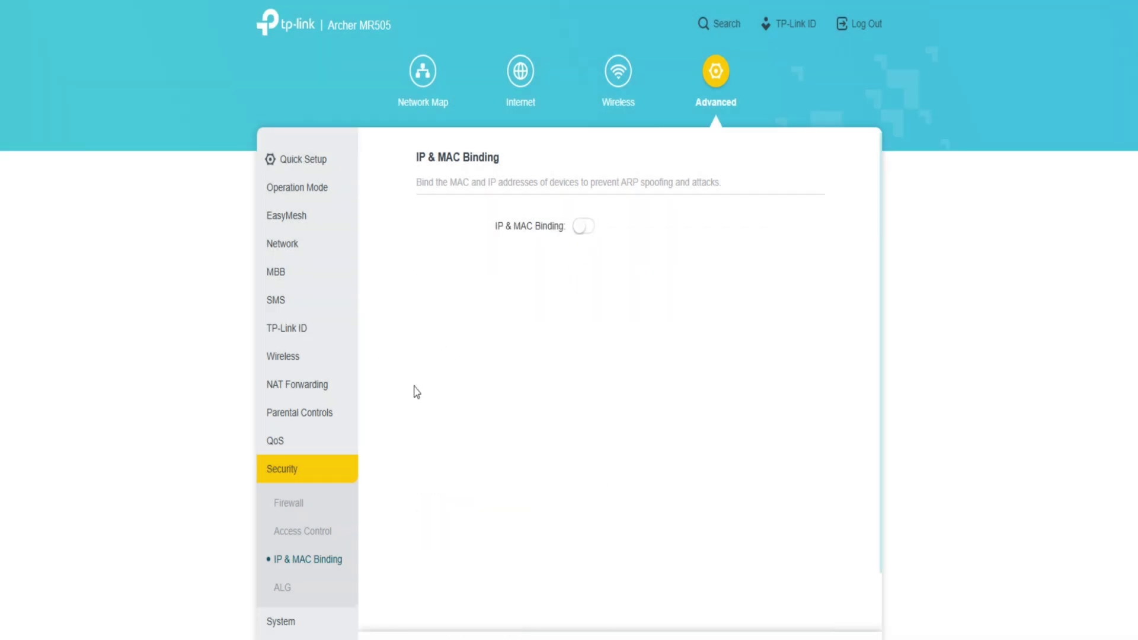
left_click(287, 590)
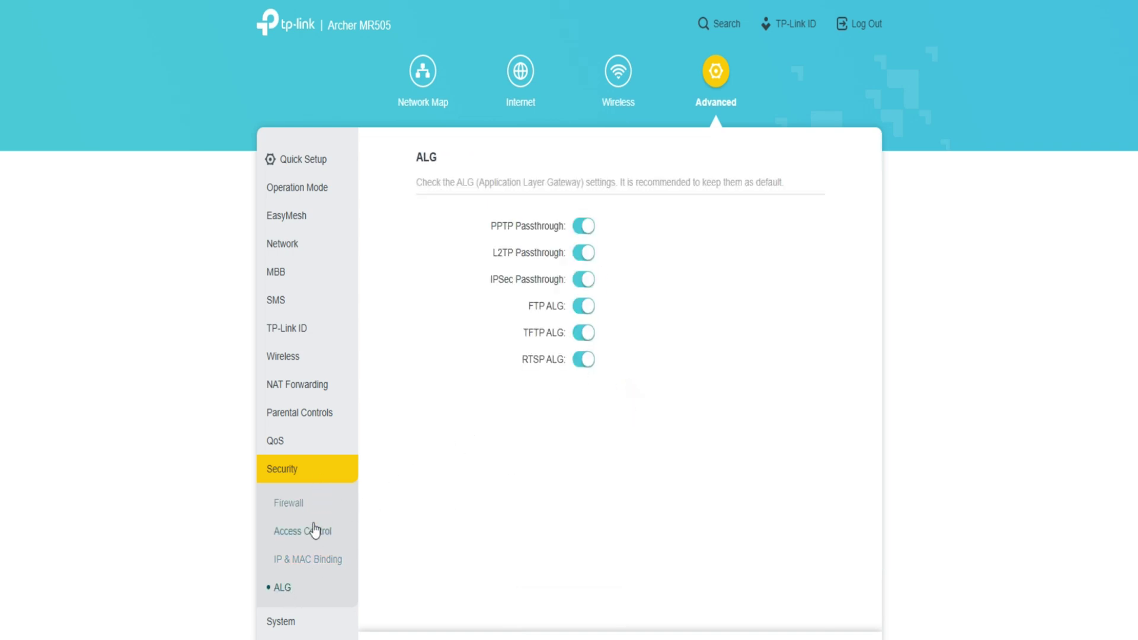
Review the firmware upgrade options, including the online upgrade check, and the Backup & Restore options
left_click(279, 620)
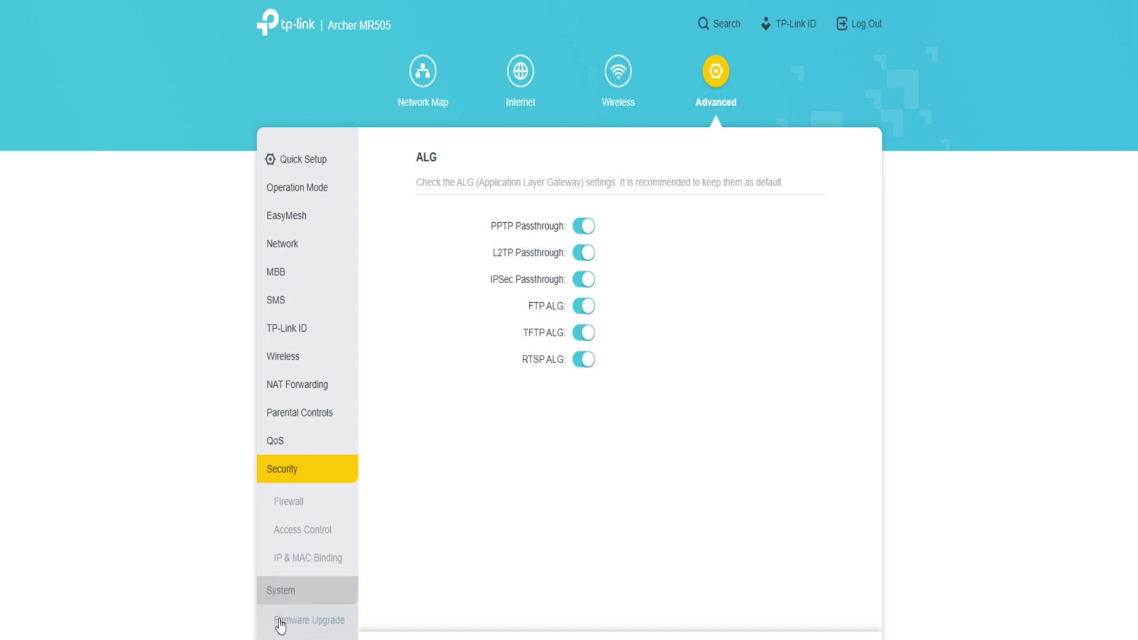
left_click(307, 533)
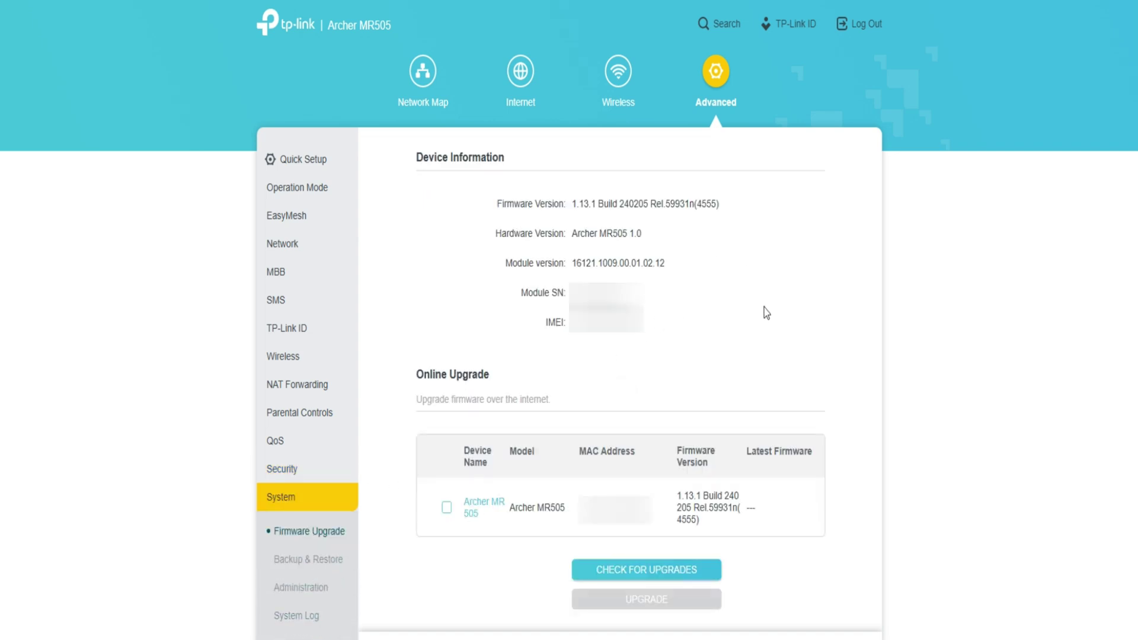
scroll(795, 312, "down", 3)
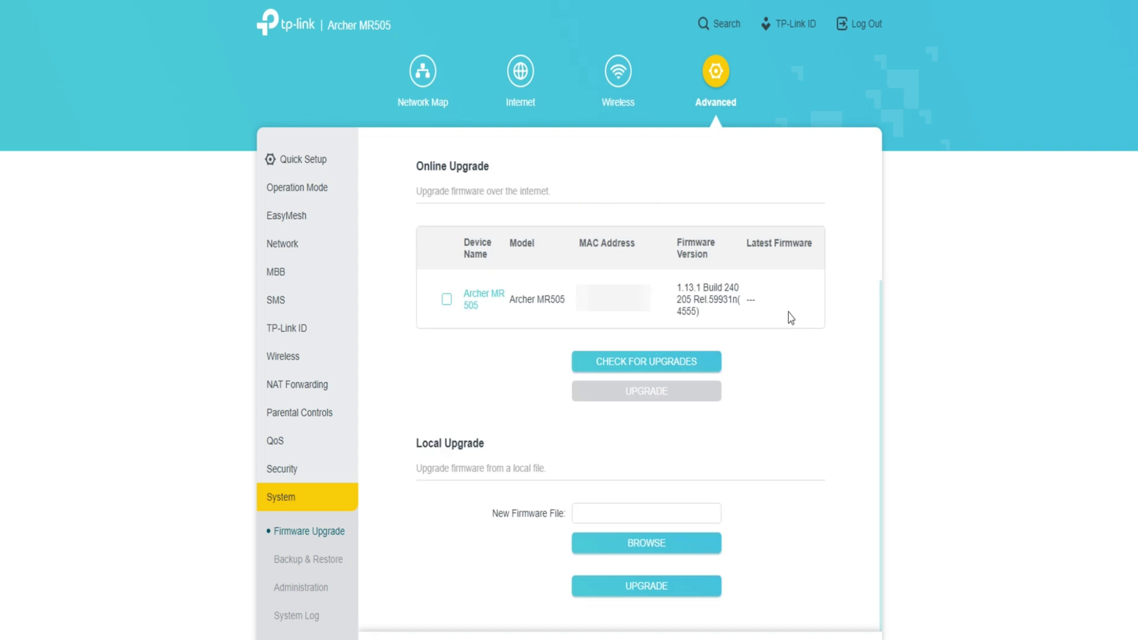
left_click(704, 370)
left_click(321, 560)
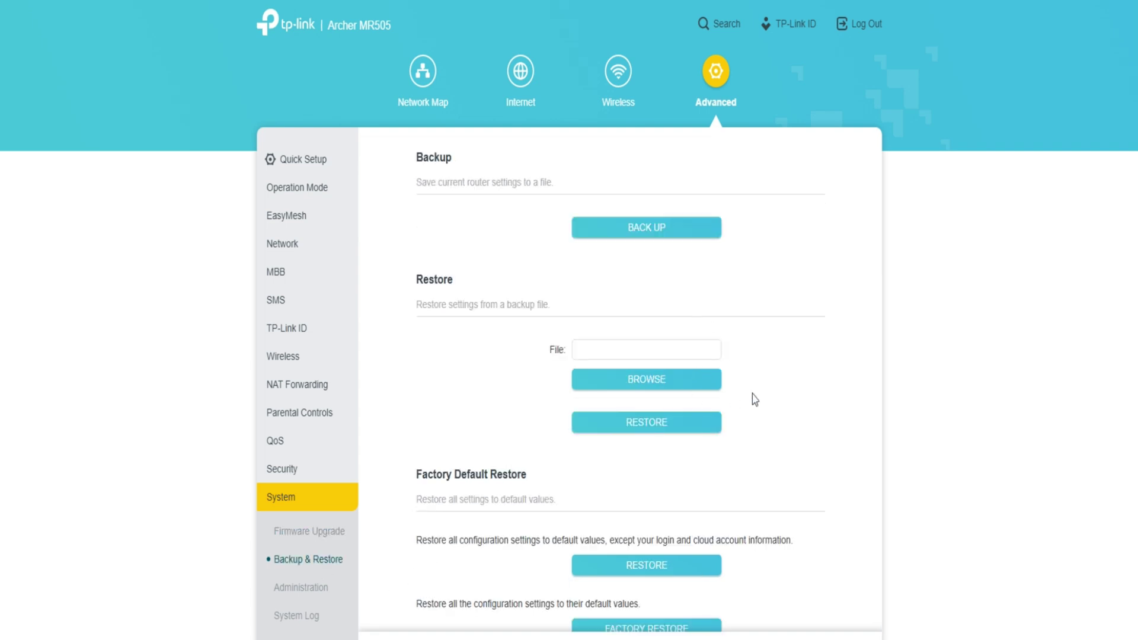
scroll(765, 400, "down", 1)
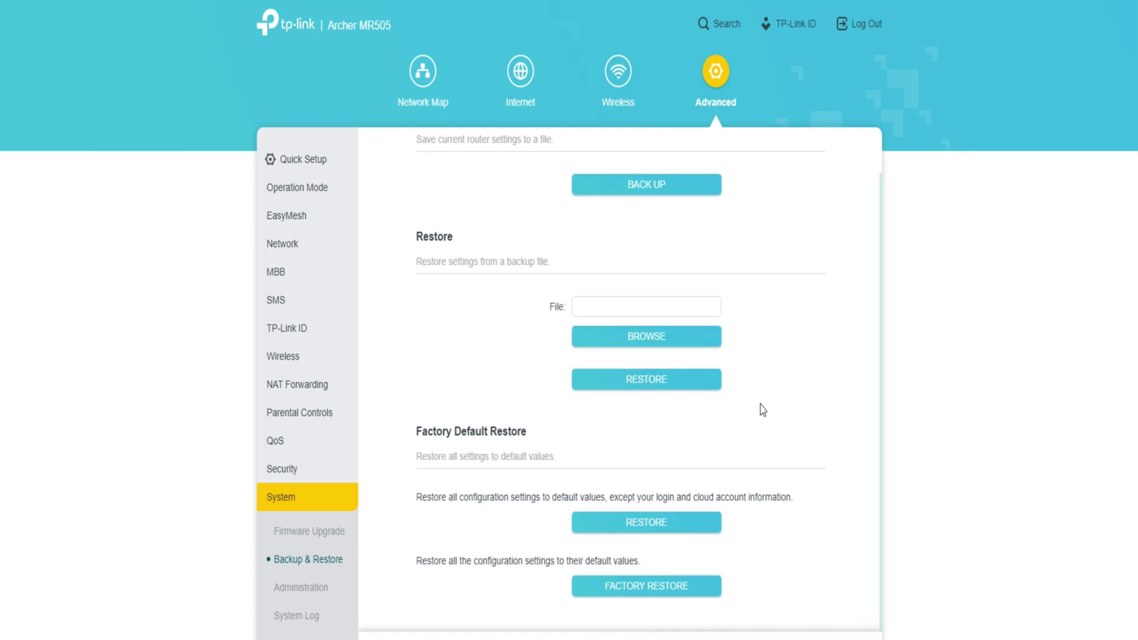
Examine the Administration page's password and local management settings, temporarily enabling Local Management via HTTPS and leaving it disabled
left_click(315, 589)
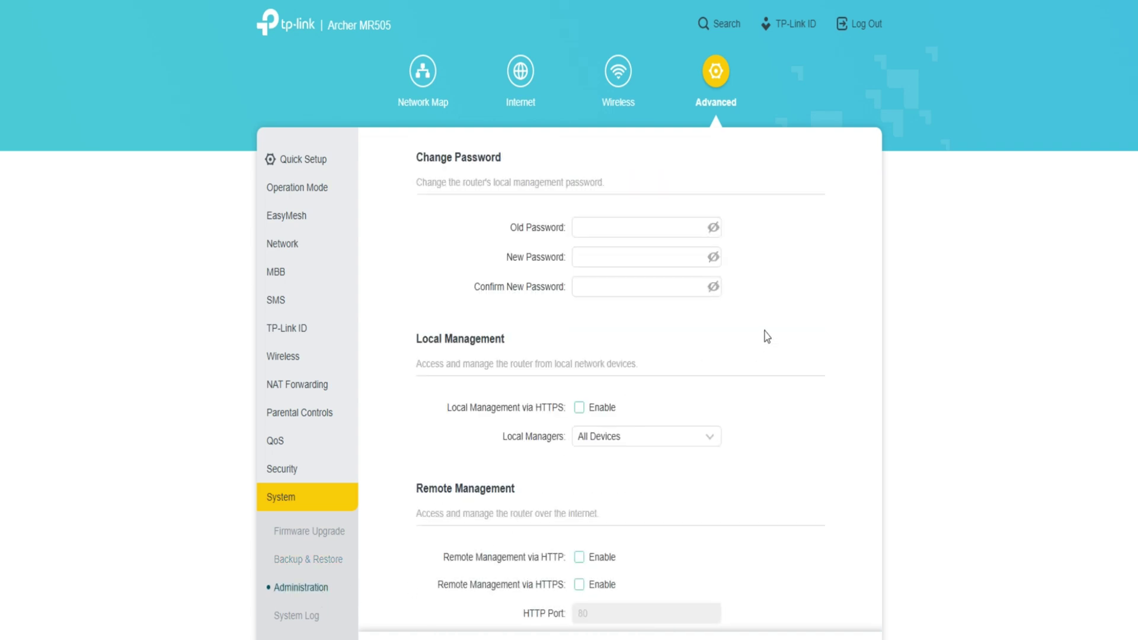
scroll(767, 336, "down", 5)
scroll(766, 354, "up", 5)
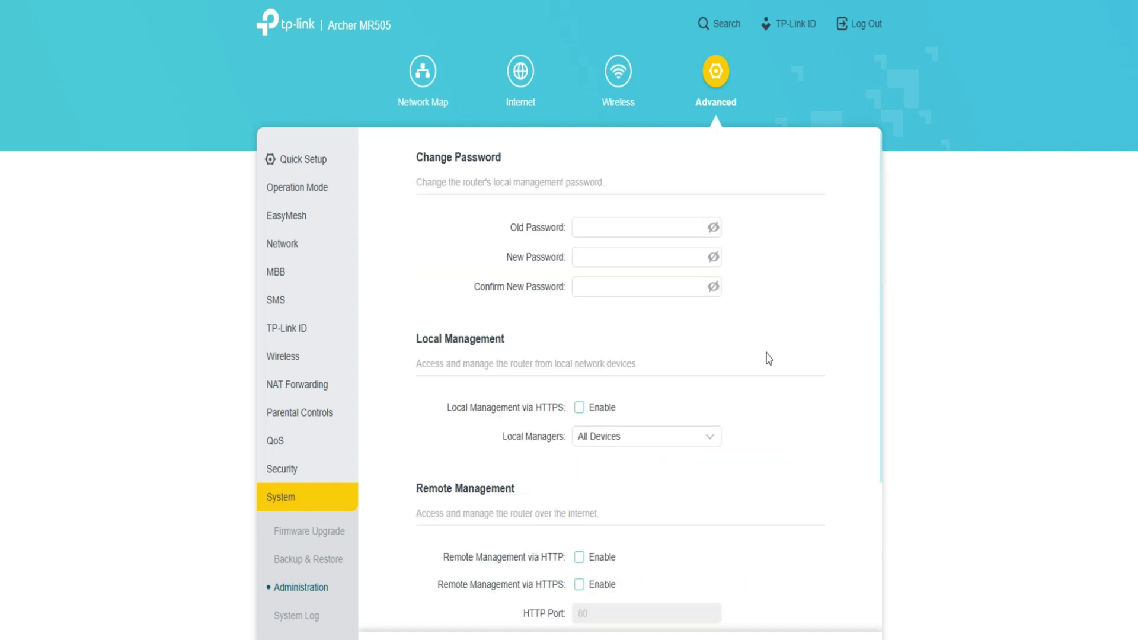
left_click(579, 407)
left_click(592, 436)
left_click(579, 407)
Examine the remote management settings, temporarily enabling HTTP and HTTPS access and checking the Remote Managers options, leaving both disabled with All Devices selected
scroll(677, 421, "down", 5)
left_click(579, 344)
left_click(579, 372)
left_click(579, 345)
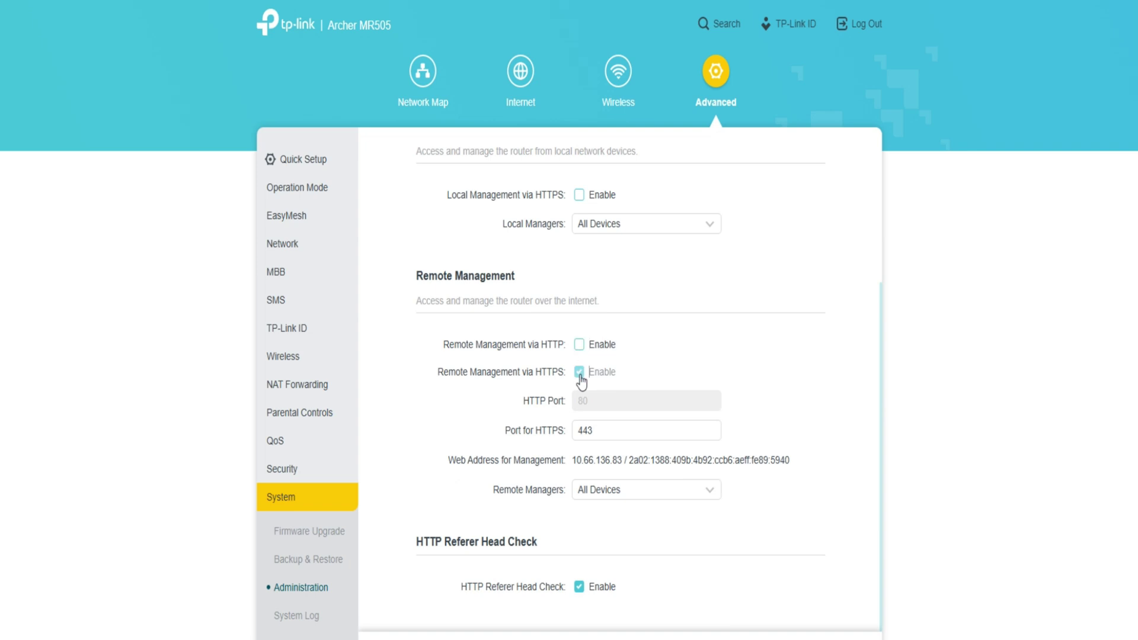
left_click(579, 372)
left_click(628, 489)
left_click(602, 519)
Review the System Log and look through all of the CWMP settings
scroll(305, 537, "down", 3)
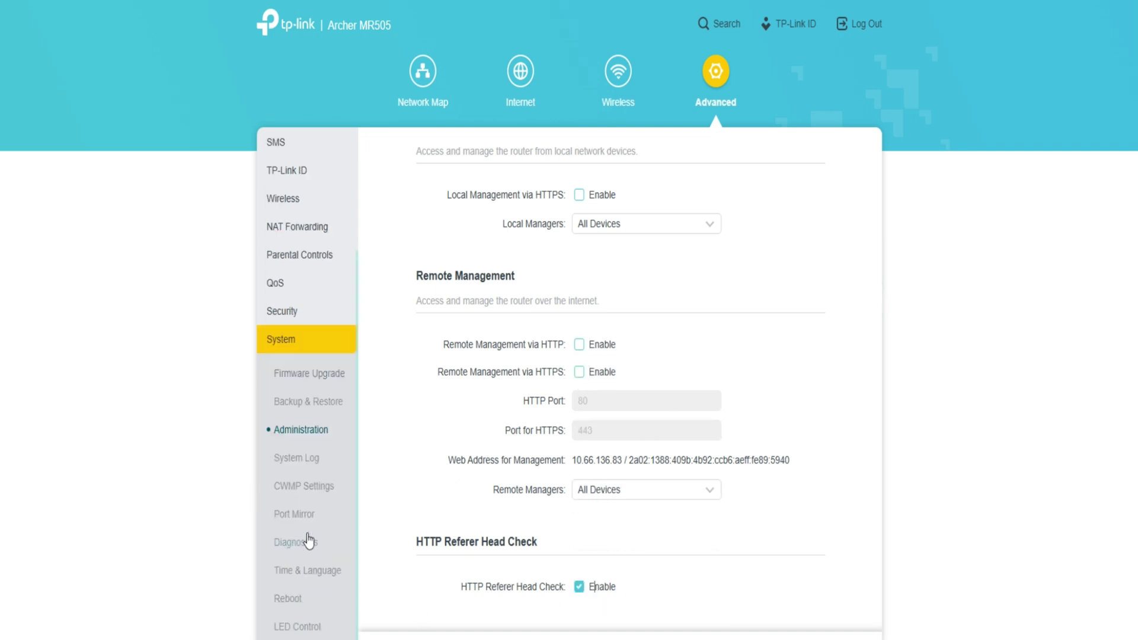
left_click(298, 461)
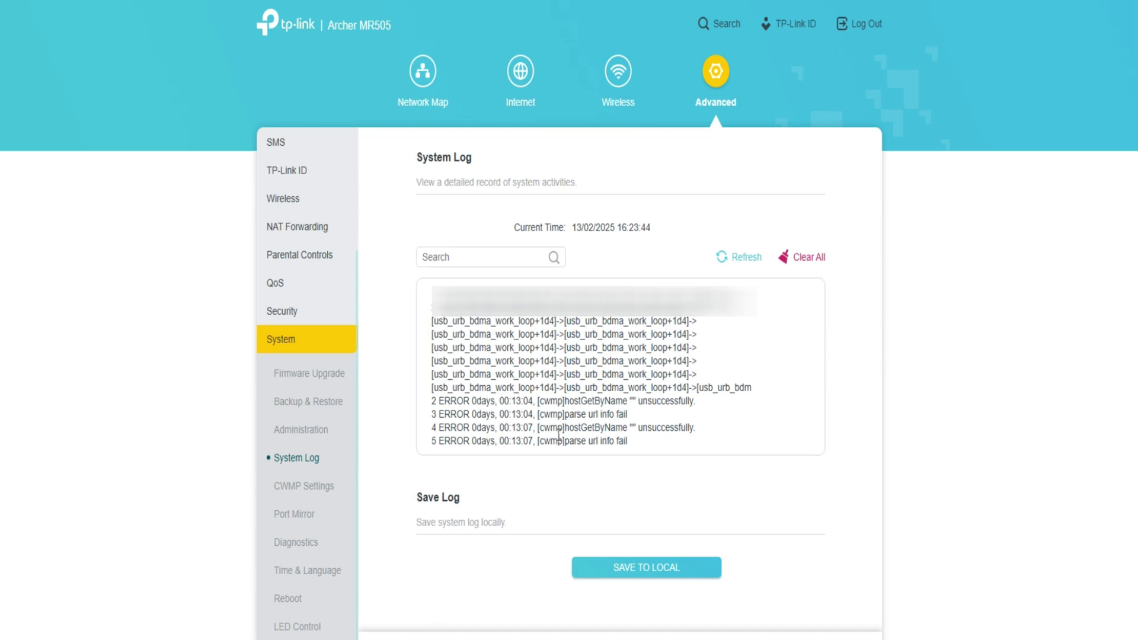
left_click(304, 486)
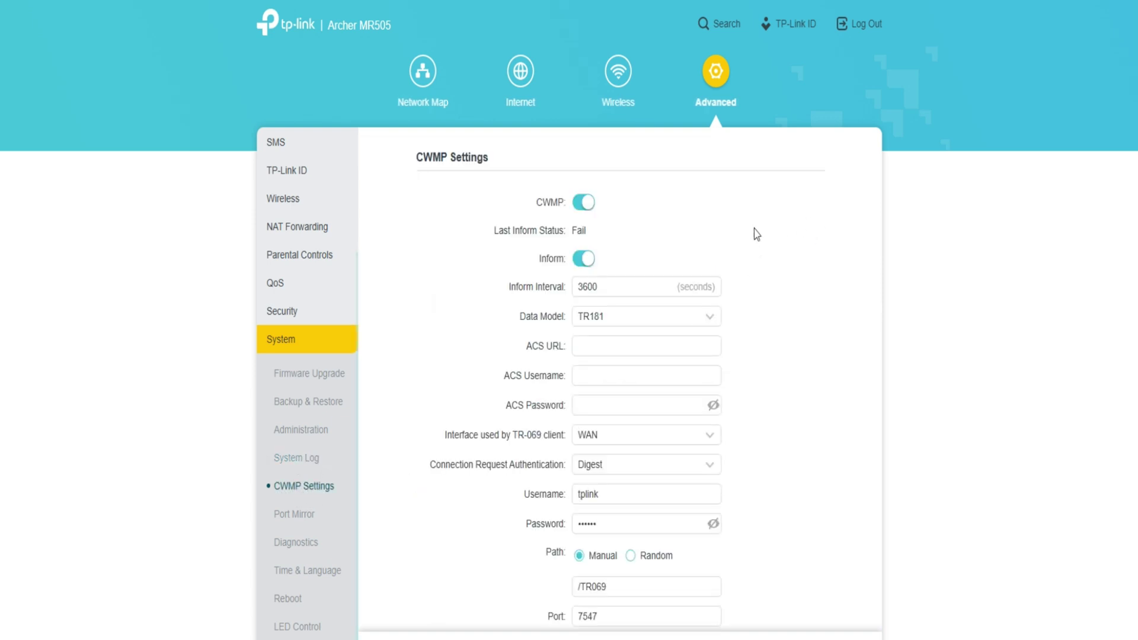
scroll(763, 335, "down", 1)
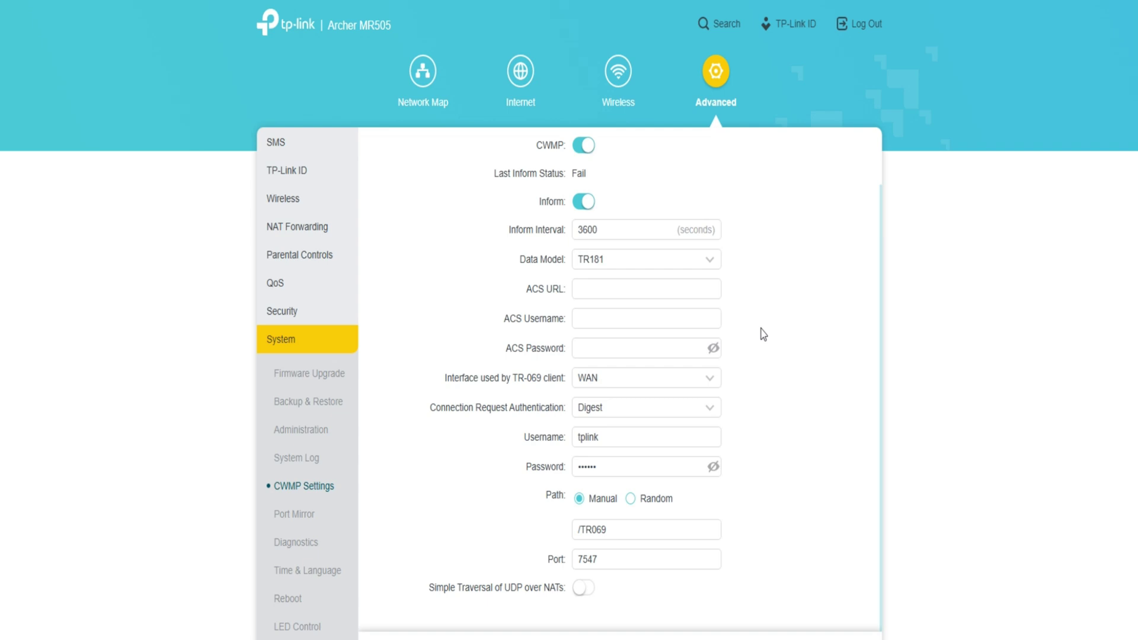
scroll(773, 360, "up", 1)
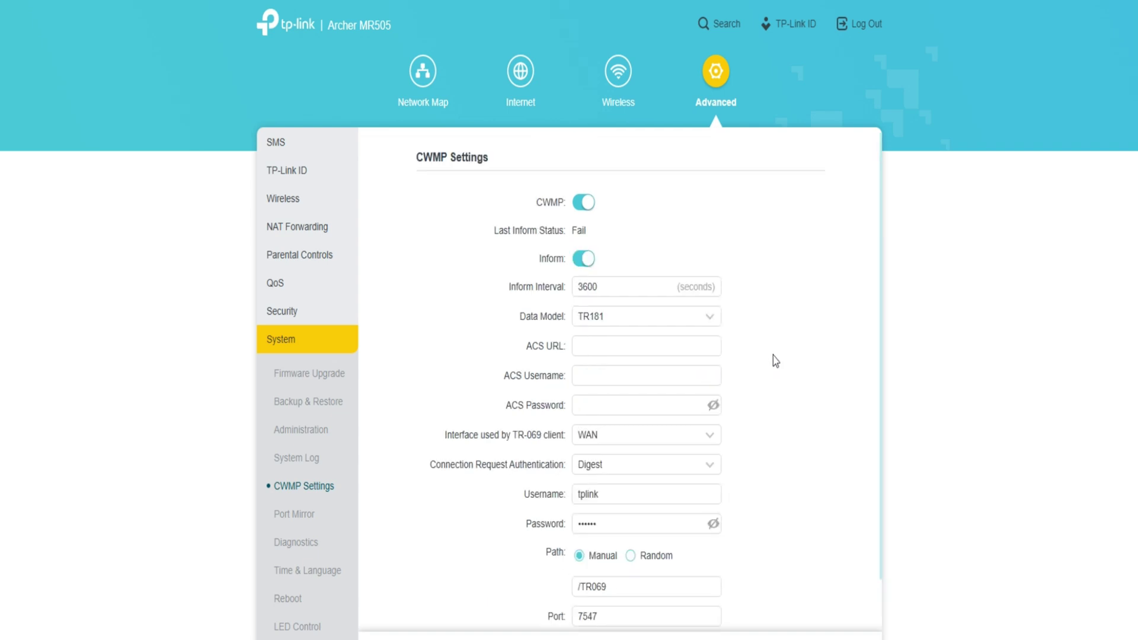
scroll(773, 358, "down", 1)
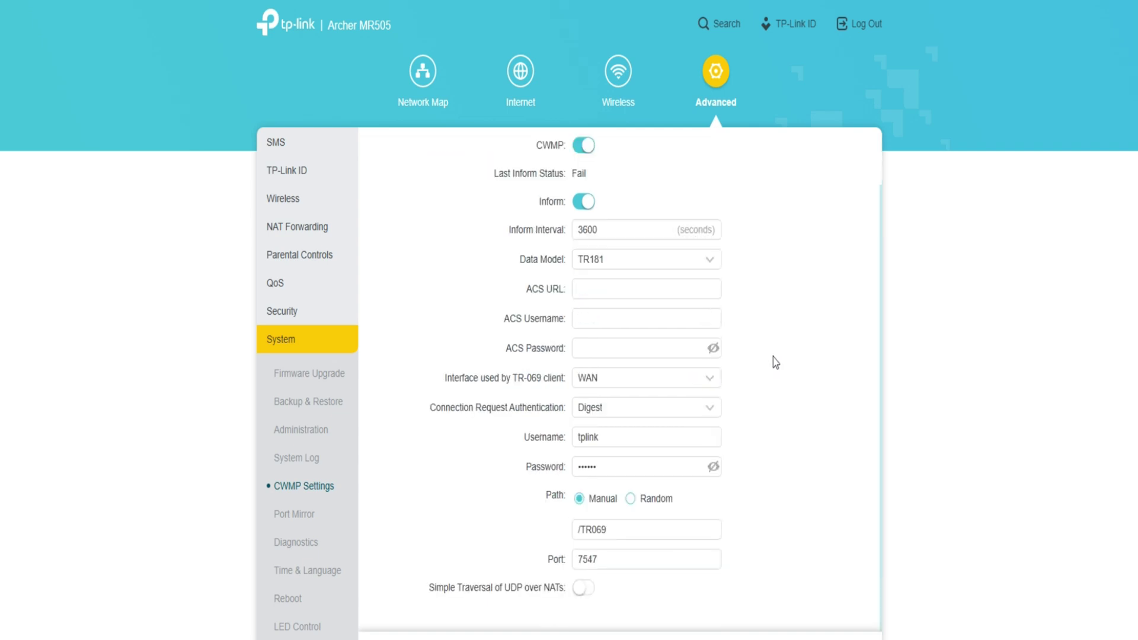
Examine the Port Mirror settings, trying its enable, enable-after-reboot and LAN interface options, and leave mirroring disabled
left_click(303, 517)
left_click(596, 207)
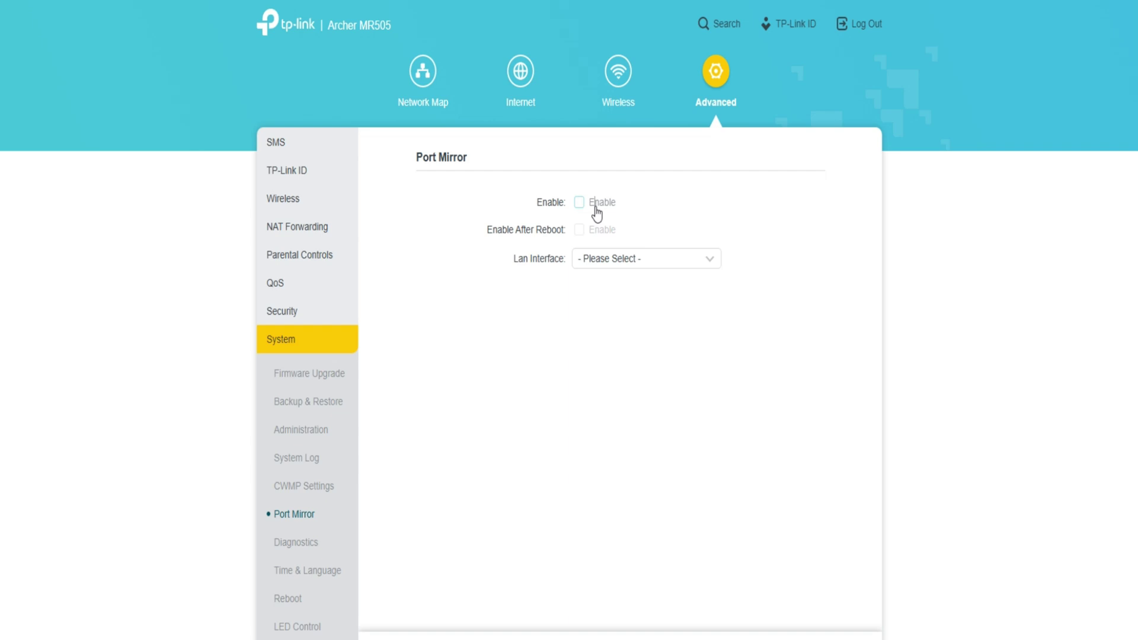
left_click(599, 231)
left_click(605, 259)
left_click(600, 237)
left_click(600, 237)
left_click(599, 203)
Look at the Diagnostics tool options and the Time & Language settings, including Daylight Saving Time
left_click(317, 543)
left_click(681, 232)
left_click(592, 254)
left_click(297, 575)
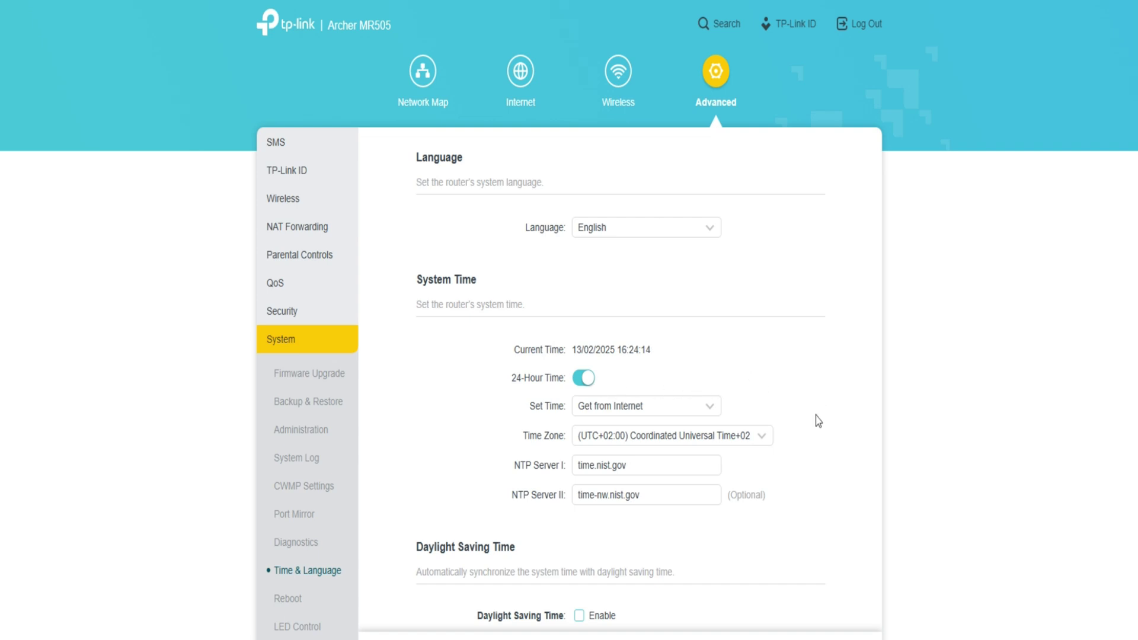
scroll(797, 423, "down", 1)
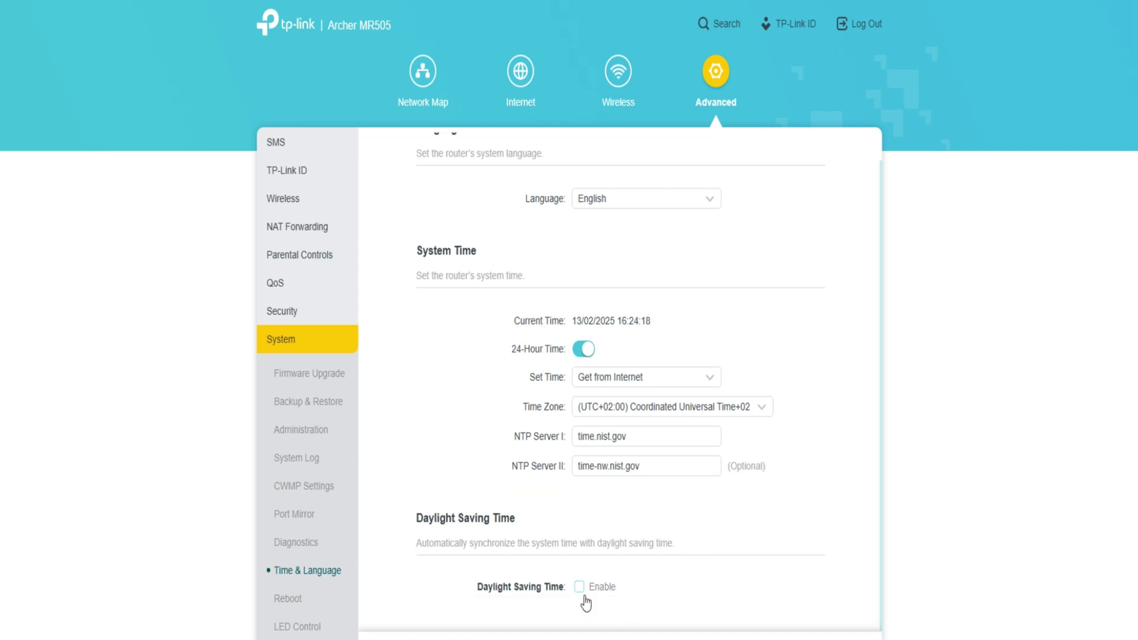
Examine the Reboot page, temporarily enabling Reboot Schedule to see its options and leaving it disabled
left_click(290, 600)
left_click(593, 350)
left_click(593, 351)
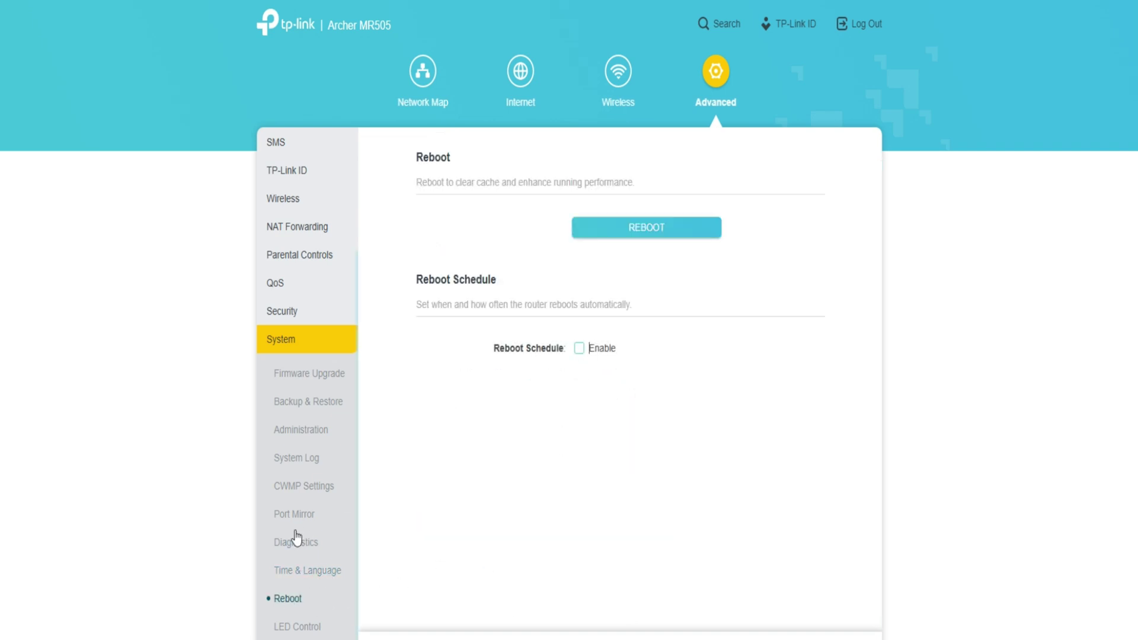
Examine the LED Control page, temporarily enabling Night Mode to see its time period and leaving it disabled
left_click(296, 629)
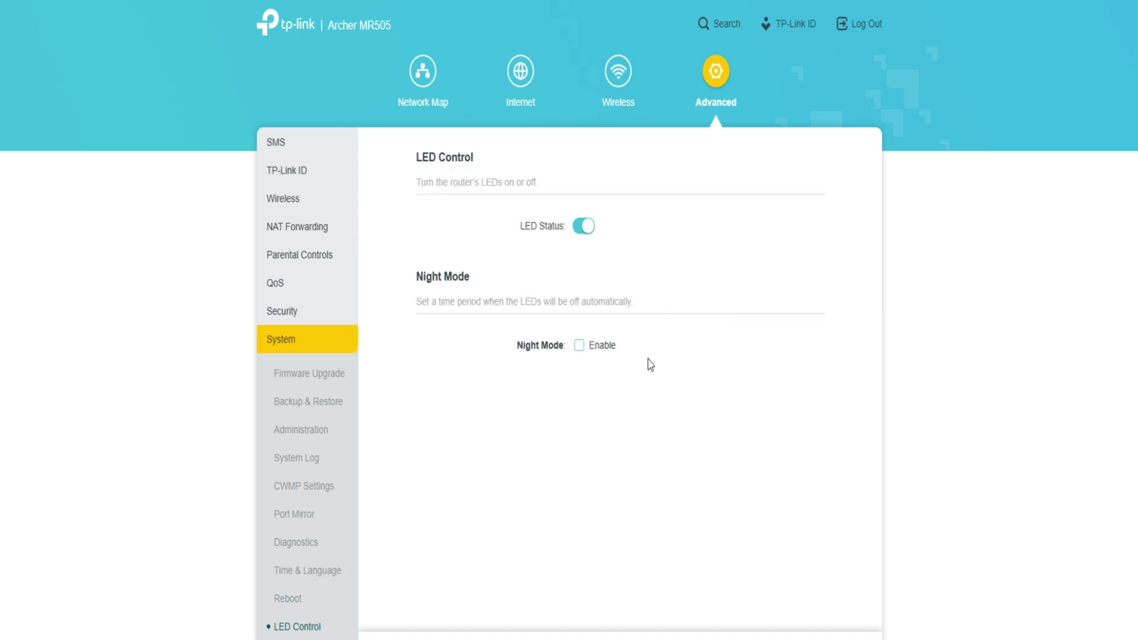
left_click(589, 347)
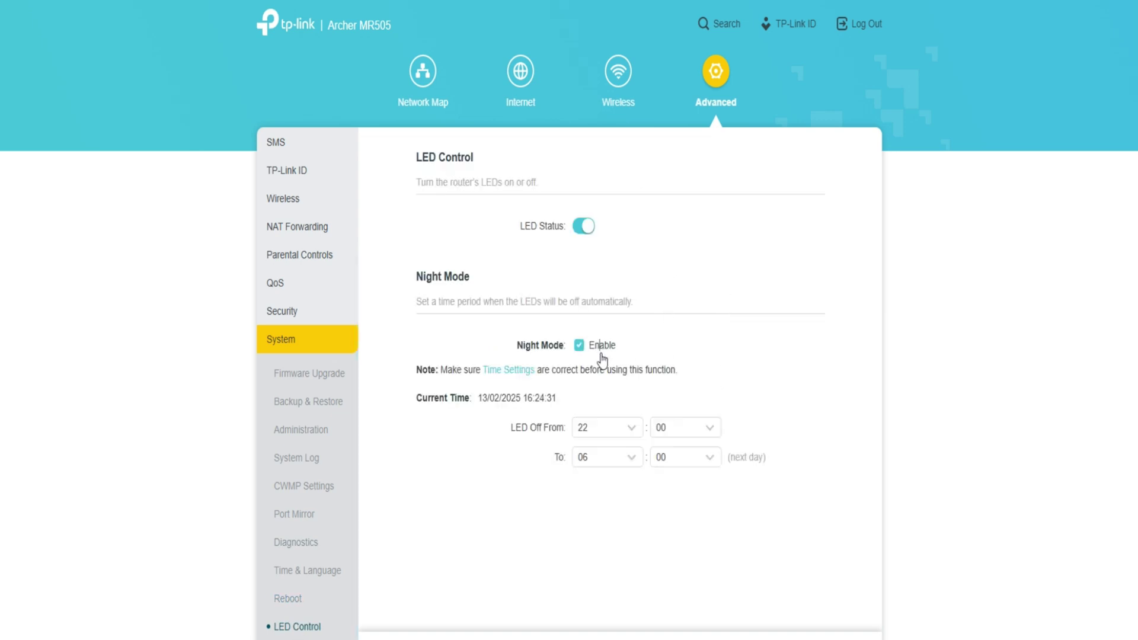
left_click(601, 349)
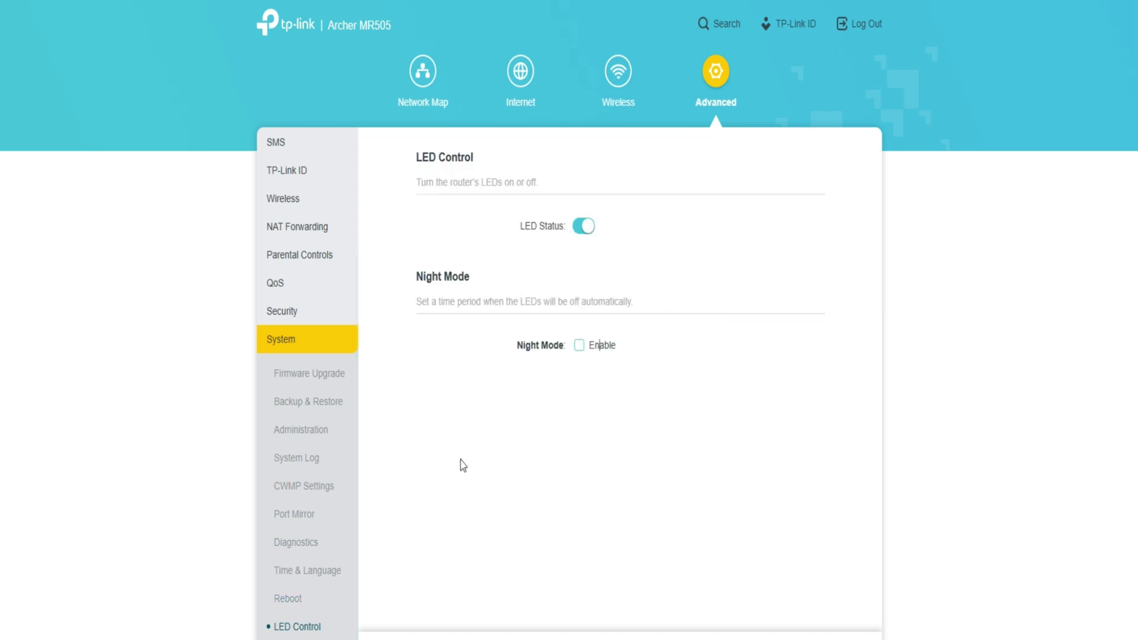
Look through the list of connected clients on the network map
left_click(615, 85)
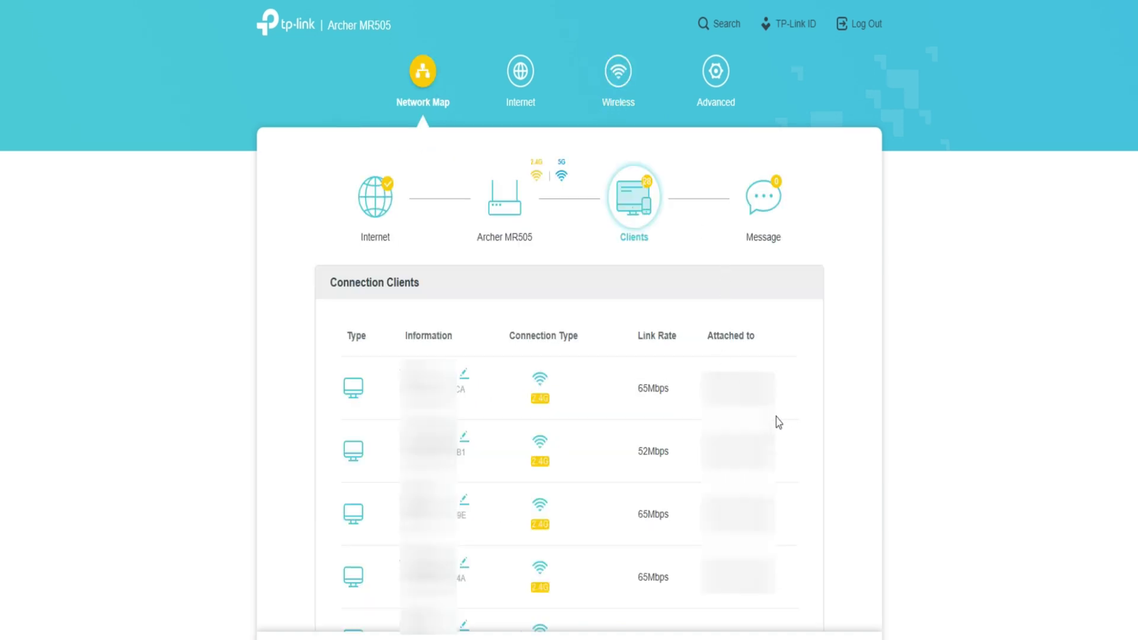
scroll(818, 437, "down", 10)
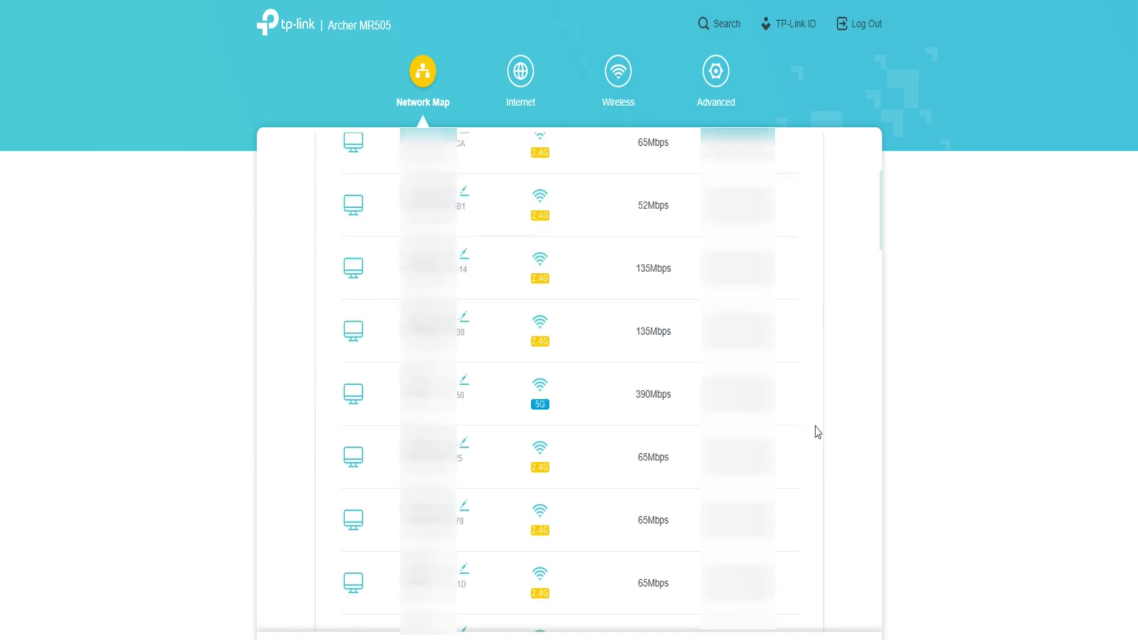
Look through the connected clients and inspect the edit options for the TY_WR client, cancelling without changes
scroll(814, 417, "down", 10)
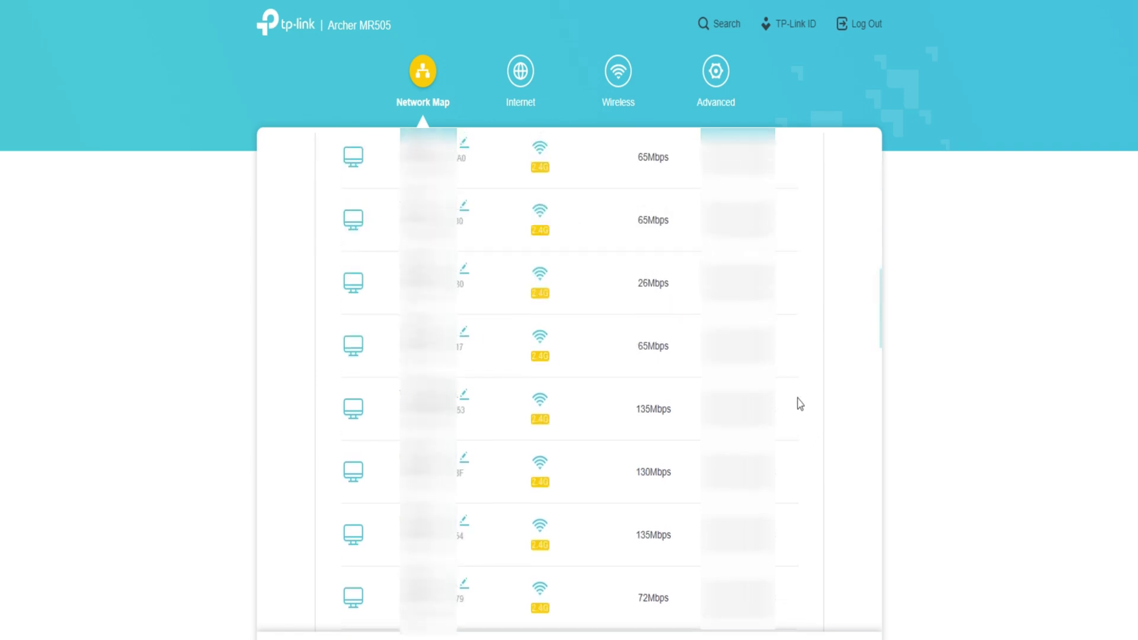
scroll(828, 404, "down", 4)
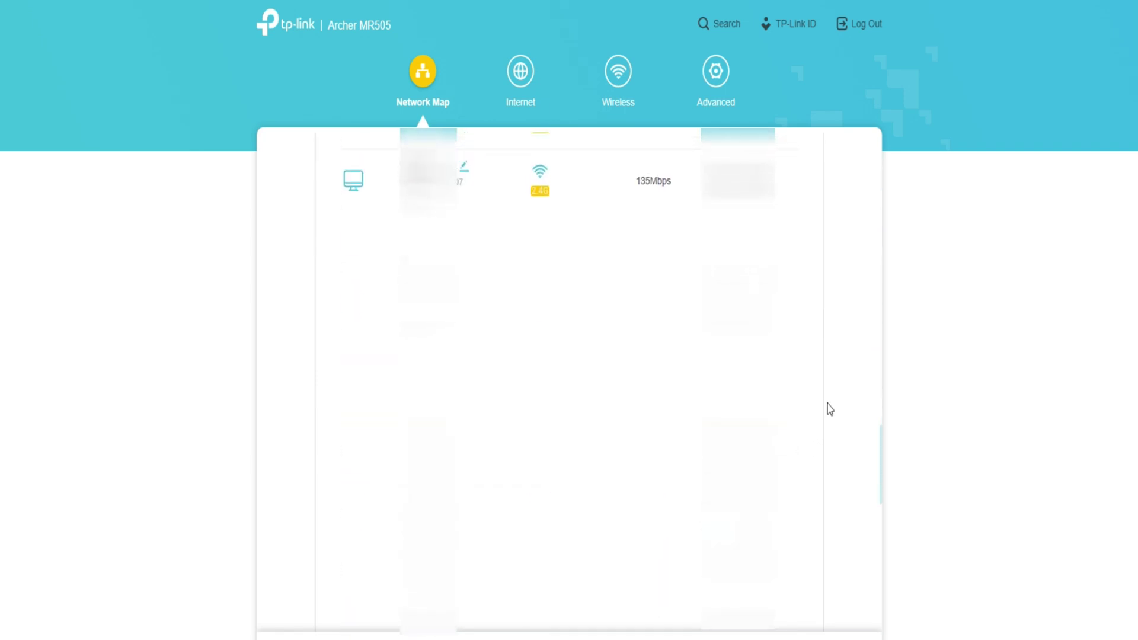
scroll(827, 404, "up", 10)
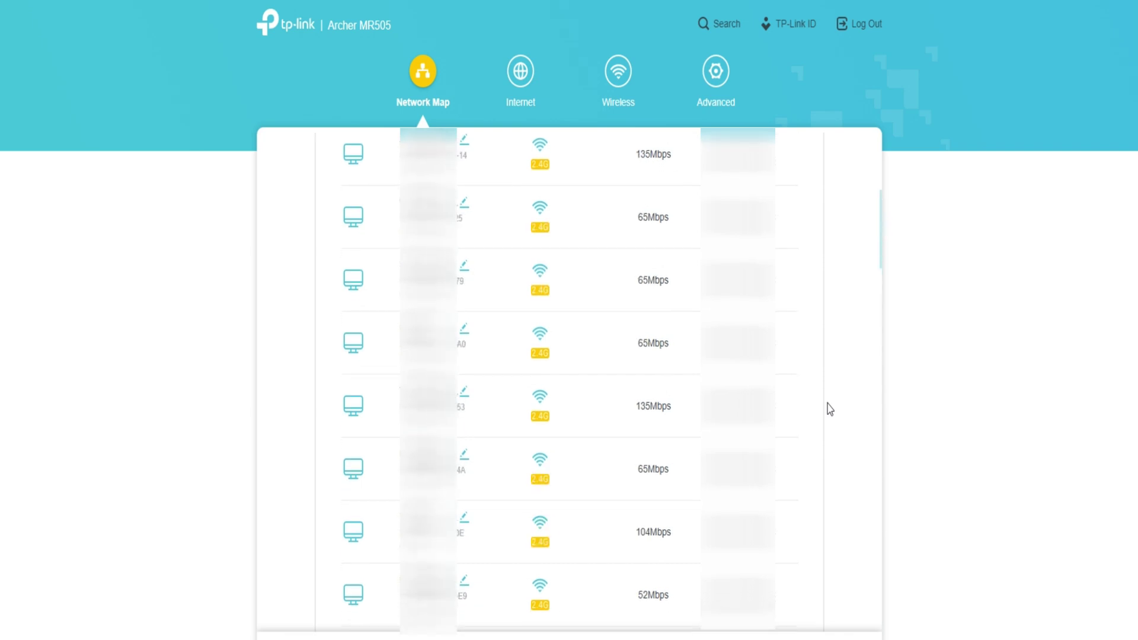
left_click(463, 265)
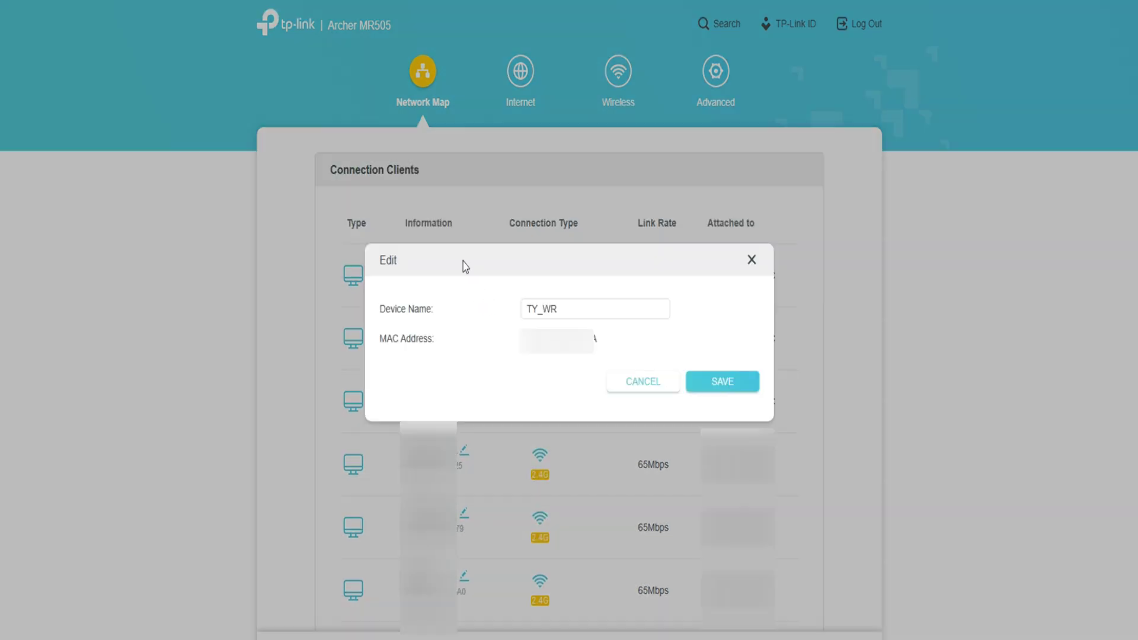
left_click(638, 390)
Examine the connection types and link rates of the clients in the Connection Clients list
scroll(457, 247, "down", 5)
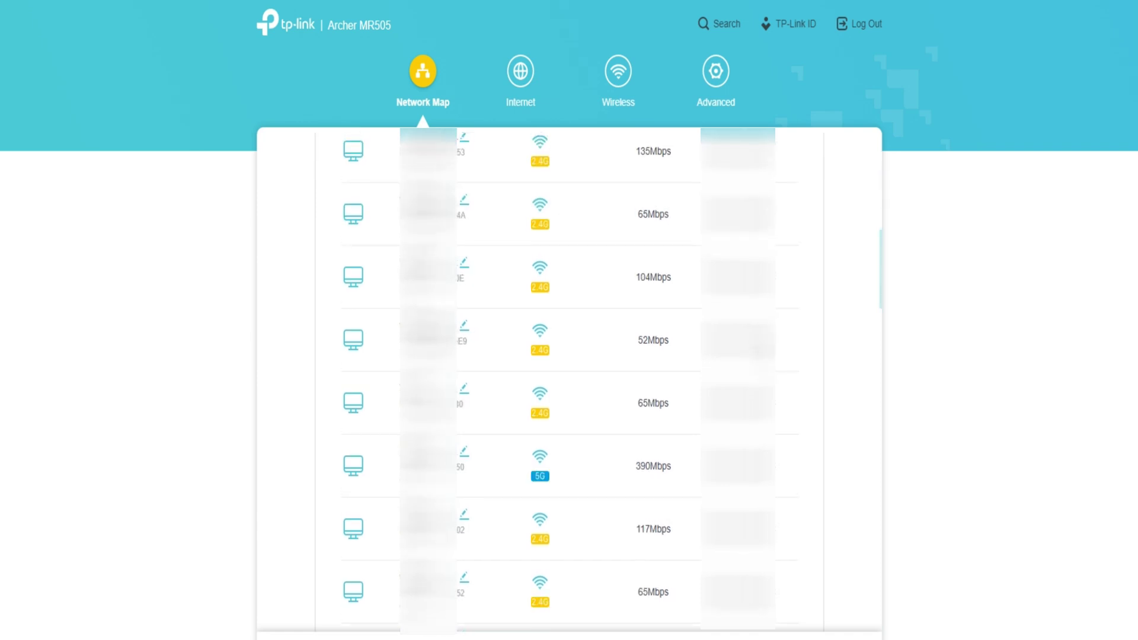
scroll(569, 380, "down", 8)
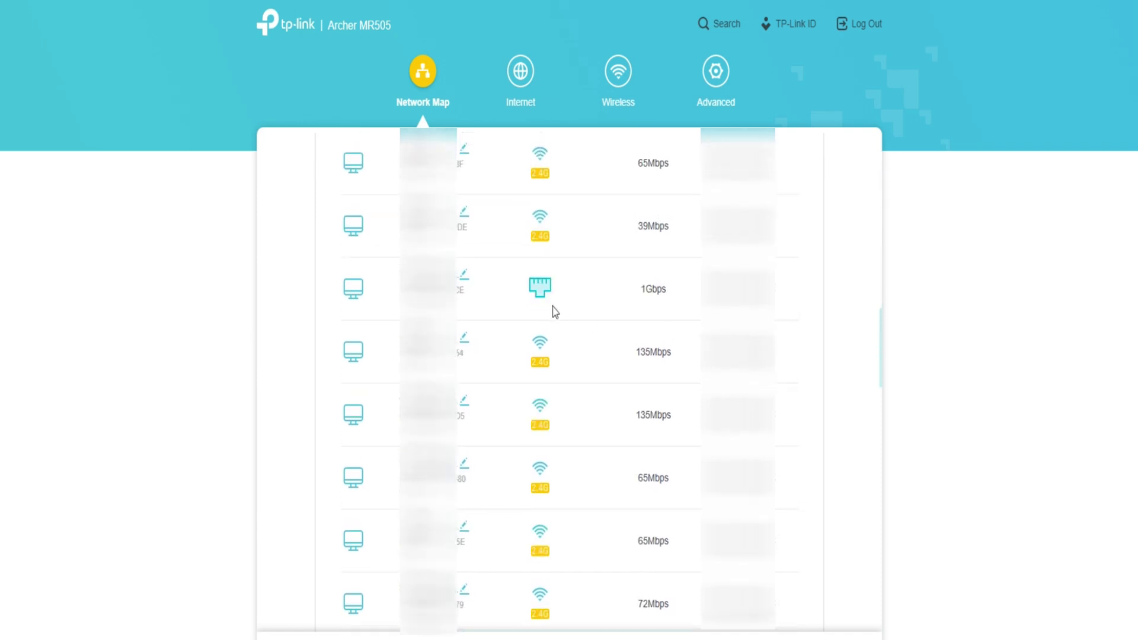
scroll(830, 356, "down", 6)
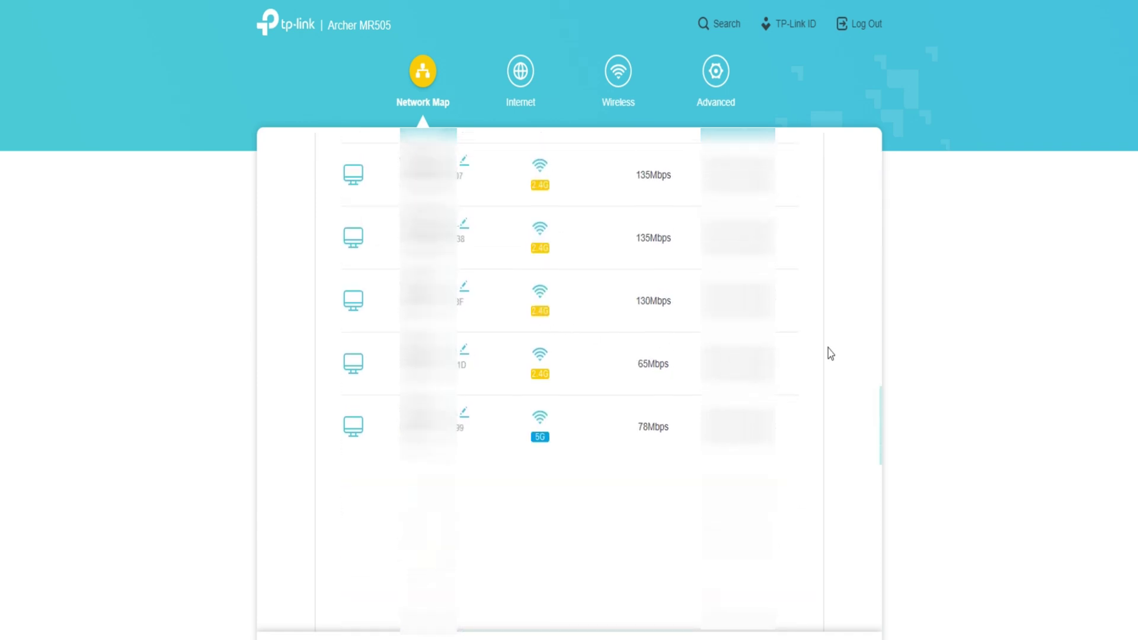
scroll(823, 374, "up", 10)
scroll(824, 375, "up", 6)
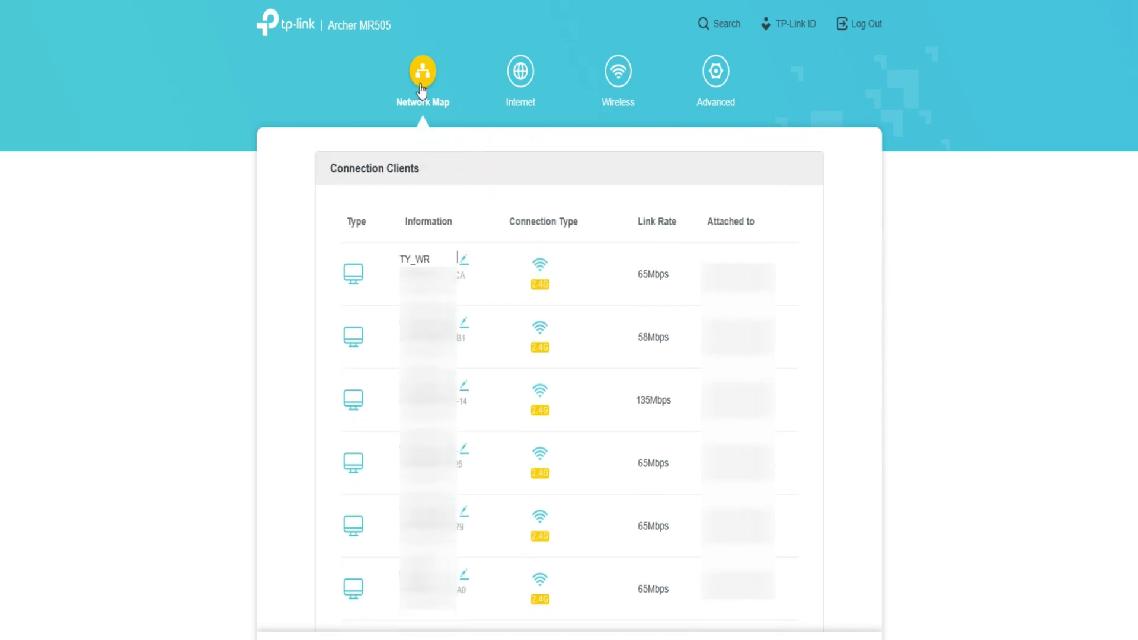
Enable Access Control in the router's advanced security settings
left_click(710, 76)
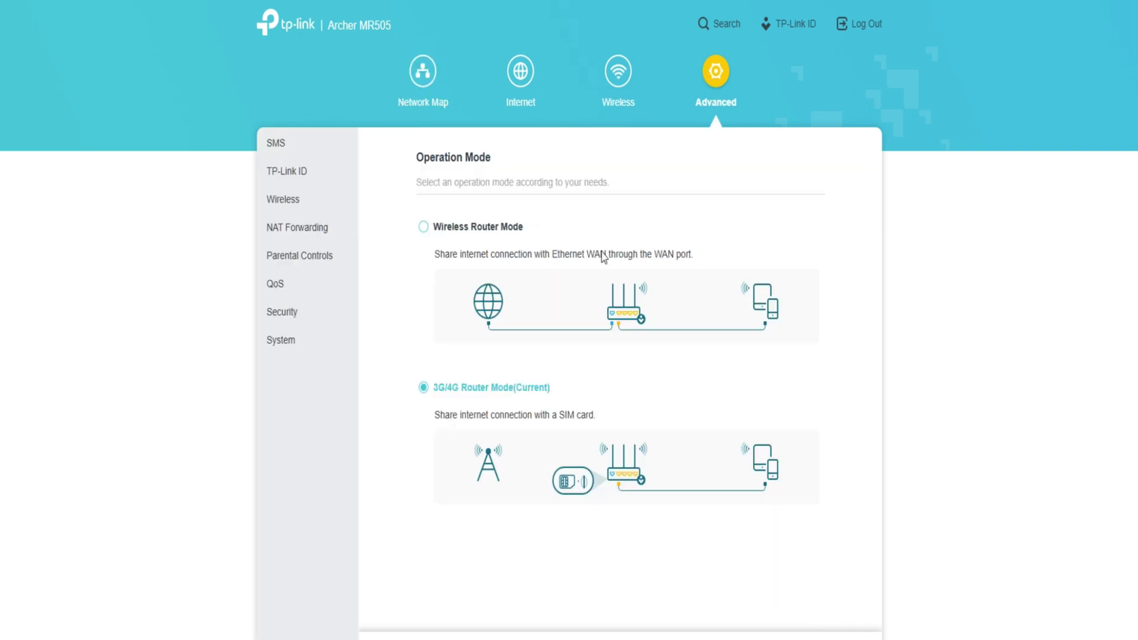
left_click(286, 314)
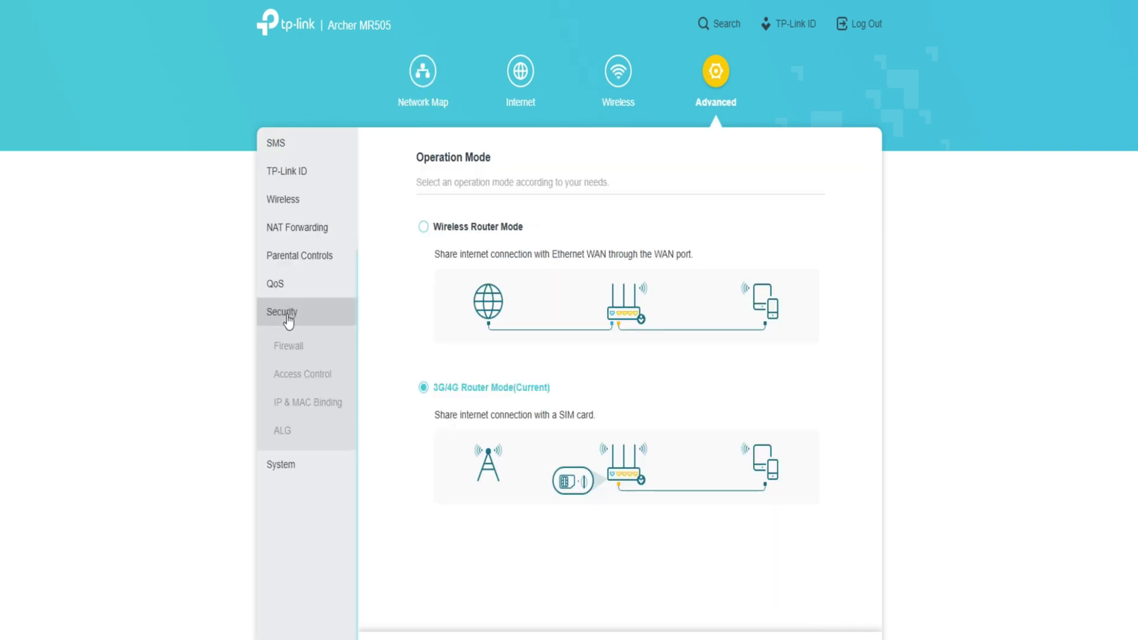
left_click(301, 375)
left_click(582, 232)
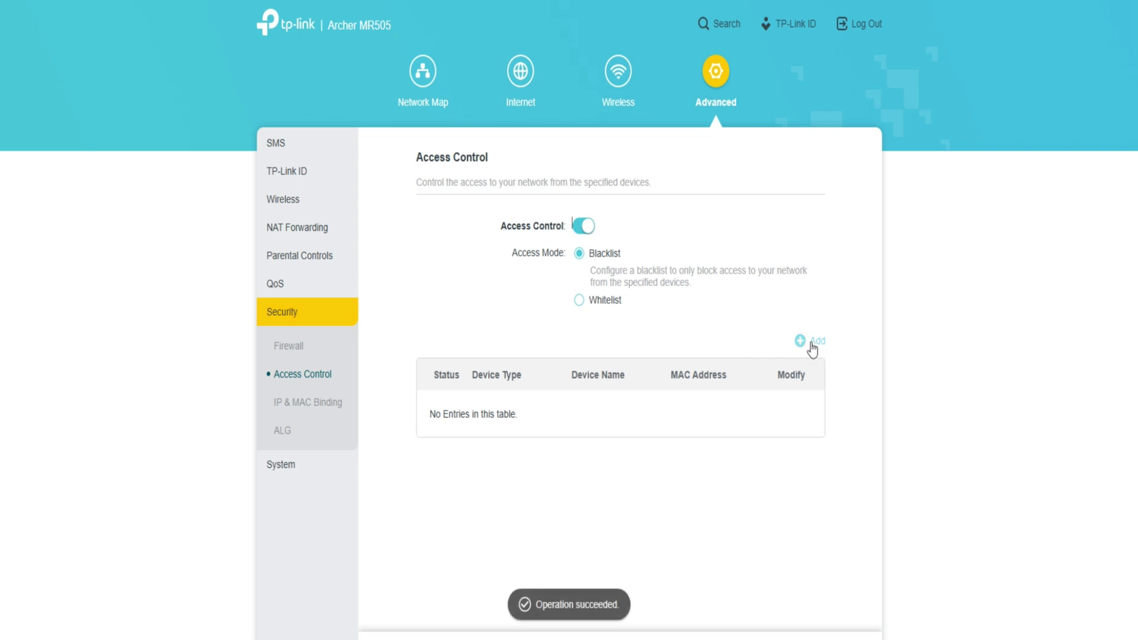
Add the yeelink-light-color1_miio577103 and SwitchBot-Hub-2-B50C38 devices to the Access Control blacklist
left_click(809, 343)
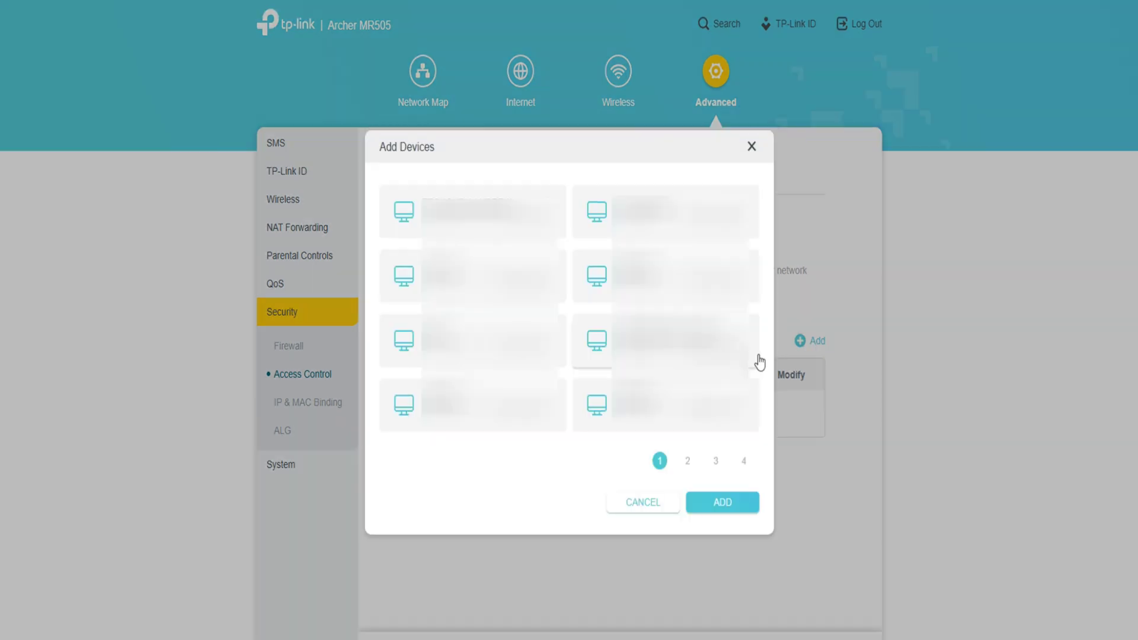
left_click(721, 504)
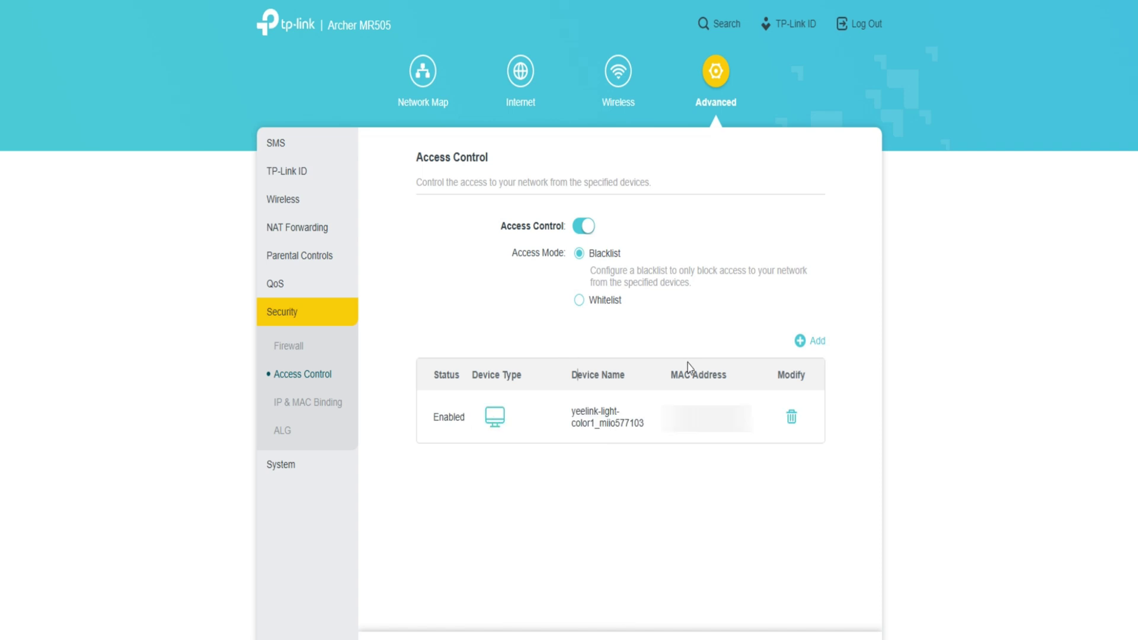
left_click(813, 348)
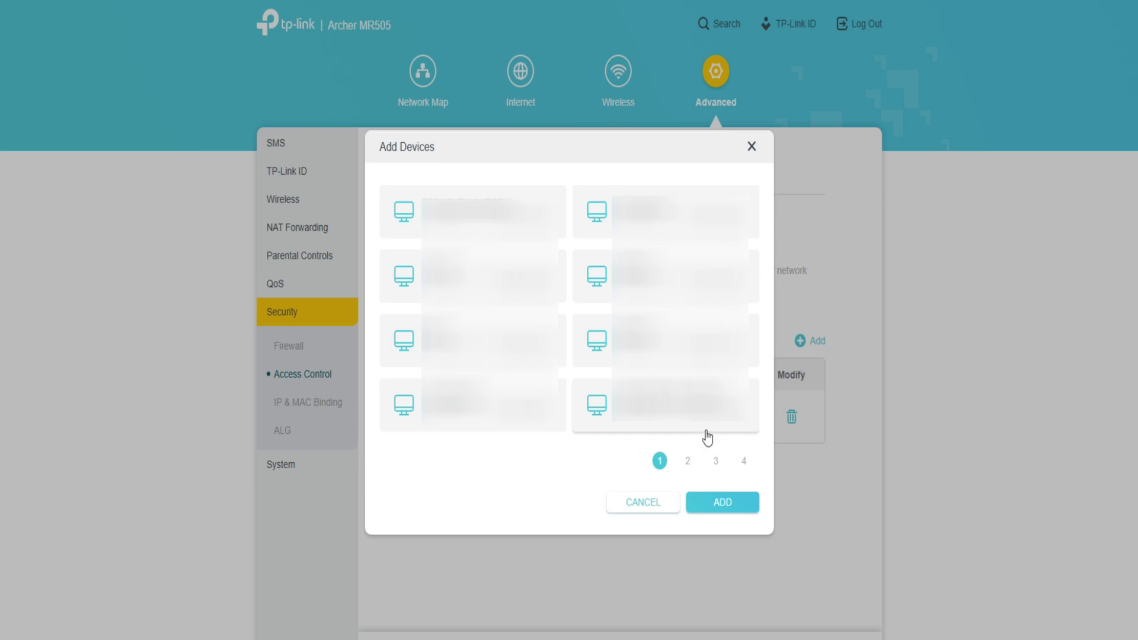
left_click(717, 465)
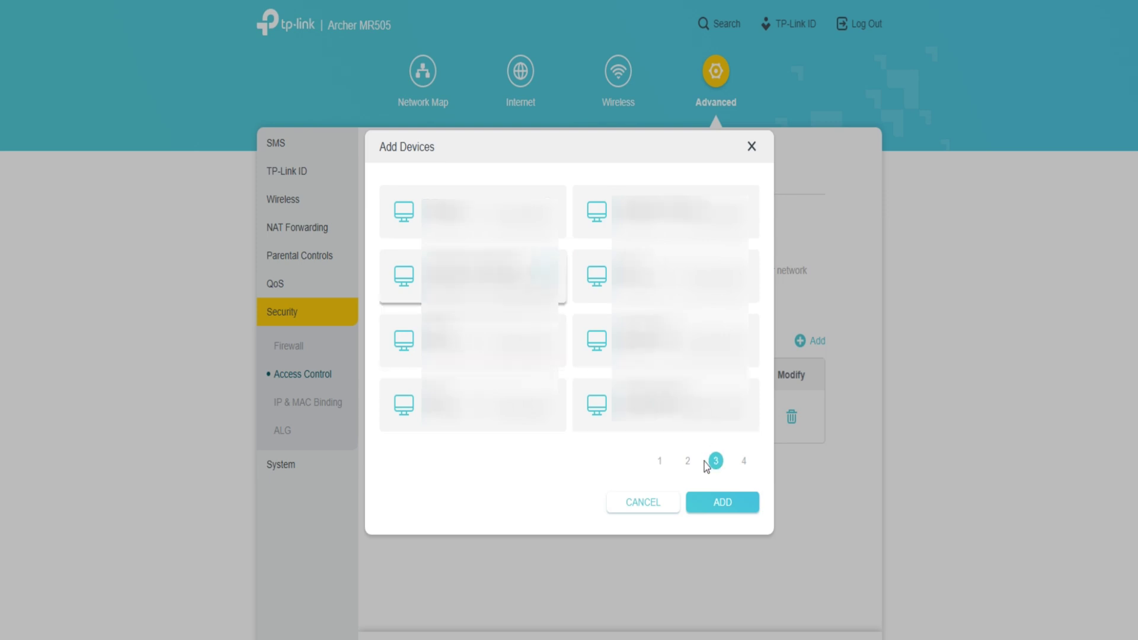
left_click(718, 503)
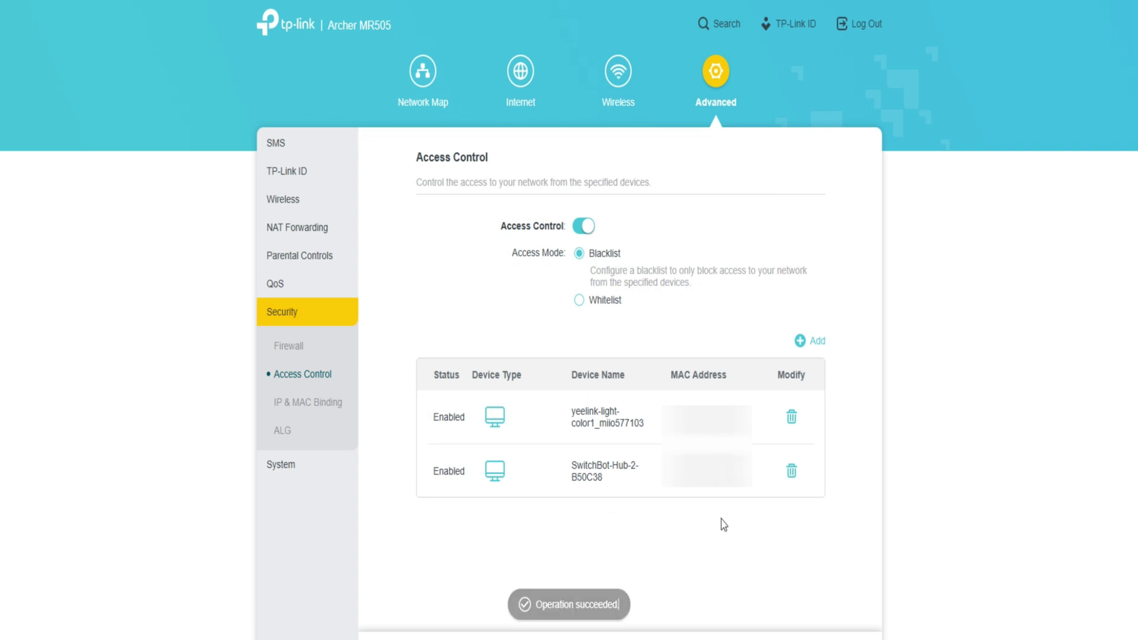
Switch Access Mode to Whitelist and add one device from the device list
left_click(579, 300)
left_click(812, 343)
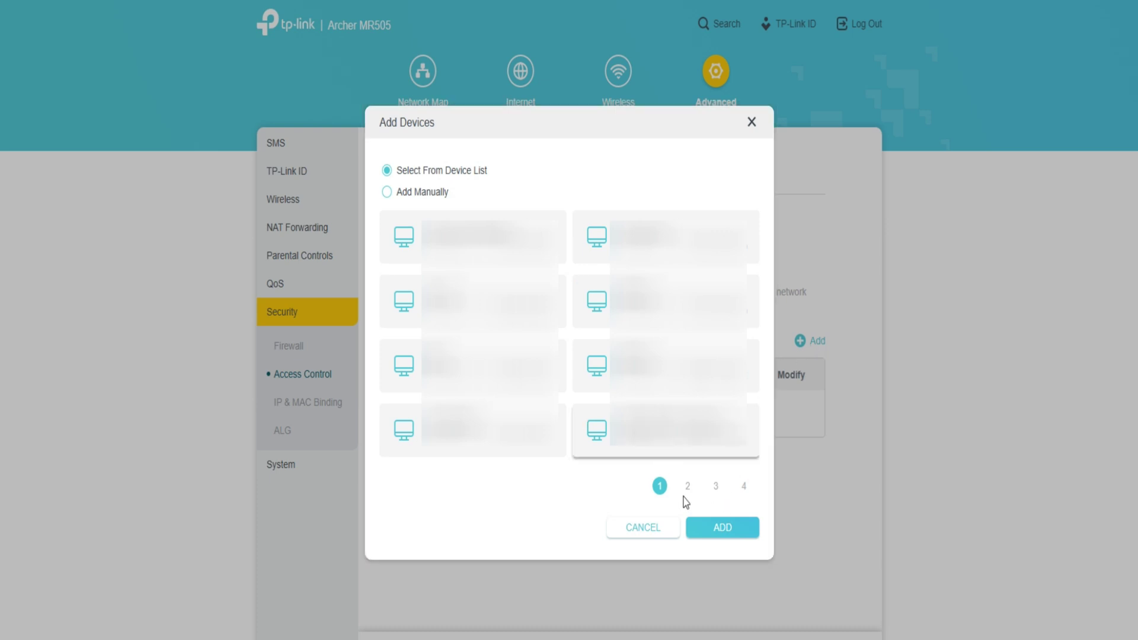
left_click(724, 536)
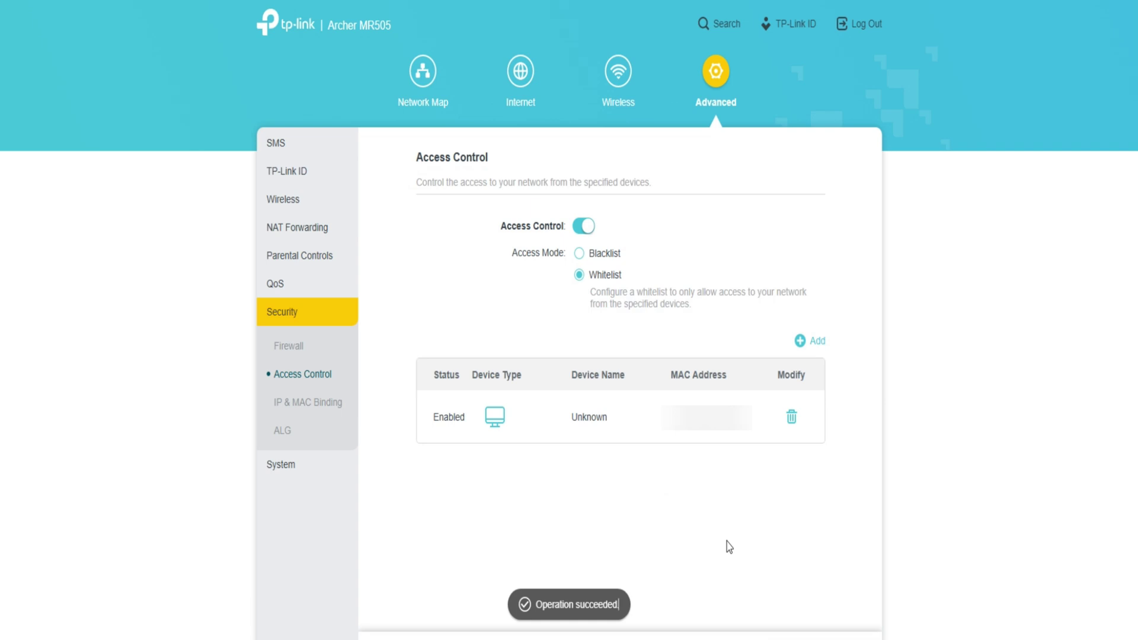
Delete both devices from the blacklist, switch Access Mode to Whitelist and delete its device too
left_click(580, 254)
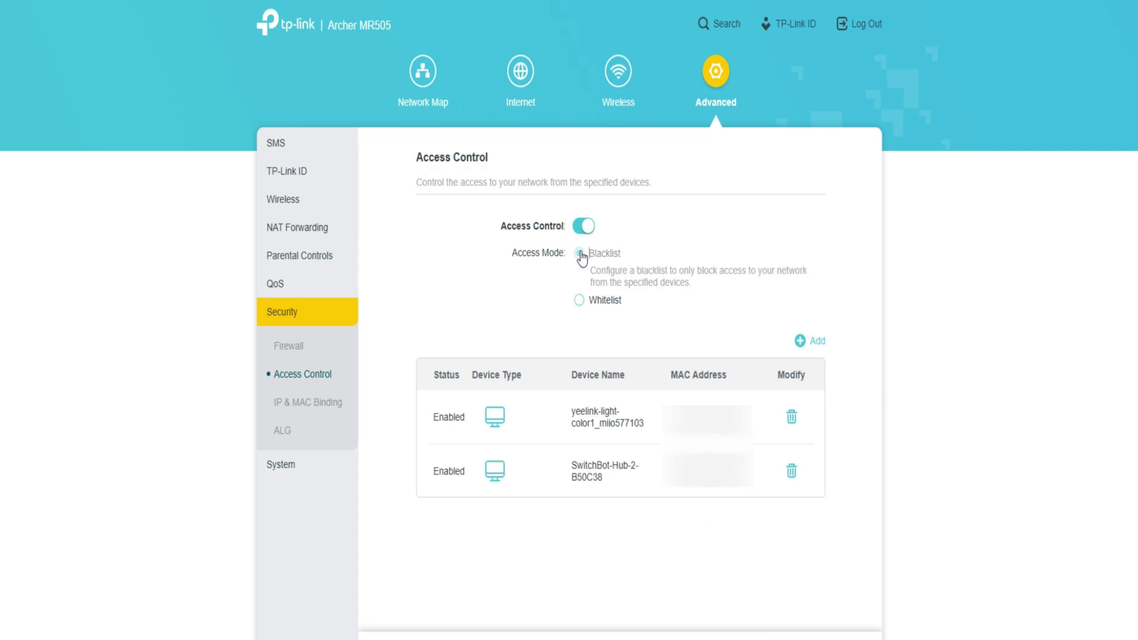
left_click(791, 417)
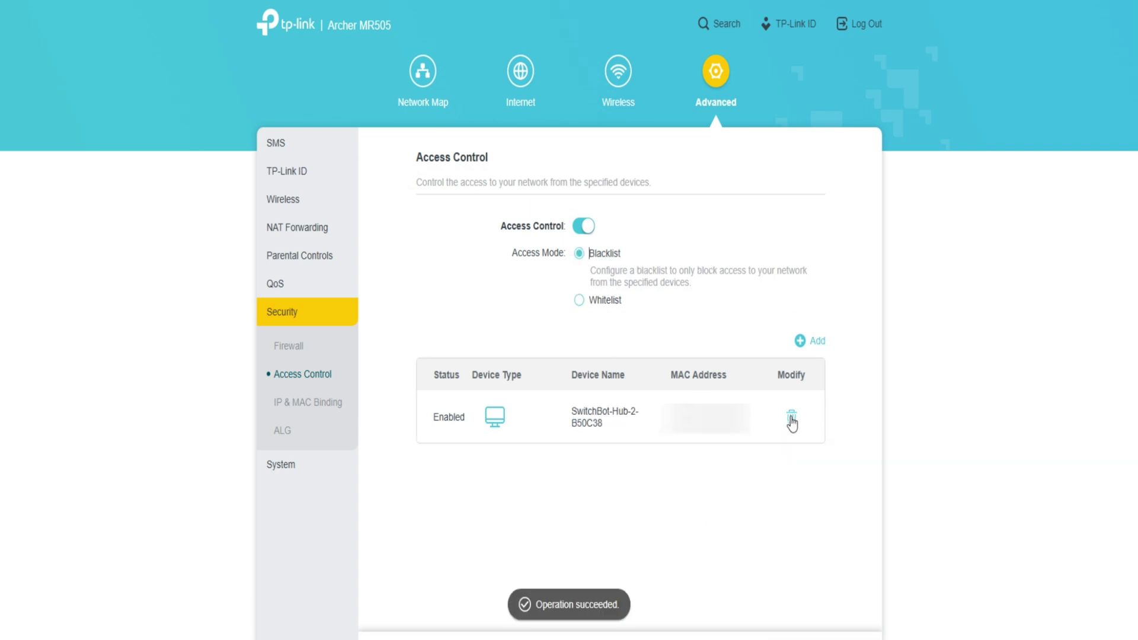
left_click(792, 417)
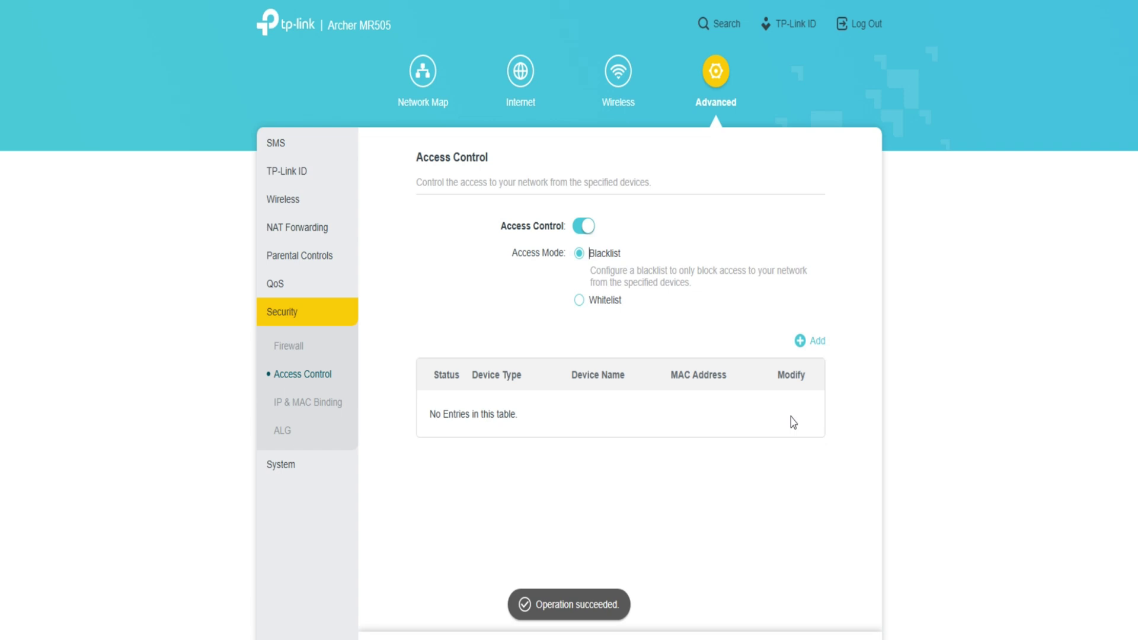
left_click(590, 302)
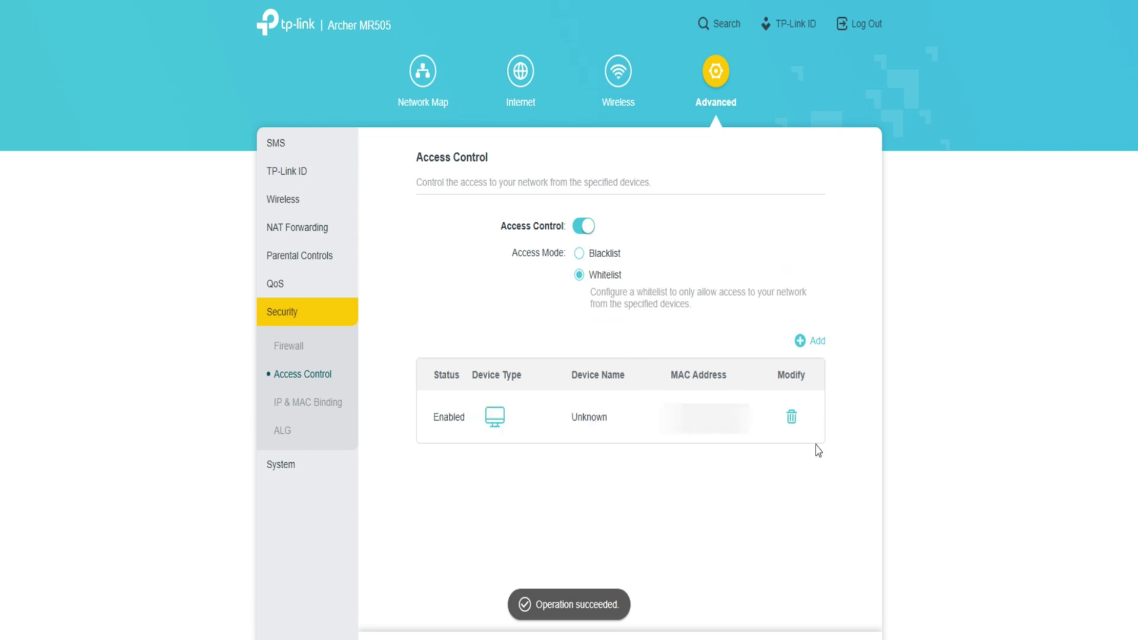
left_click(793, 421)
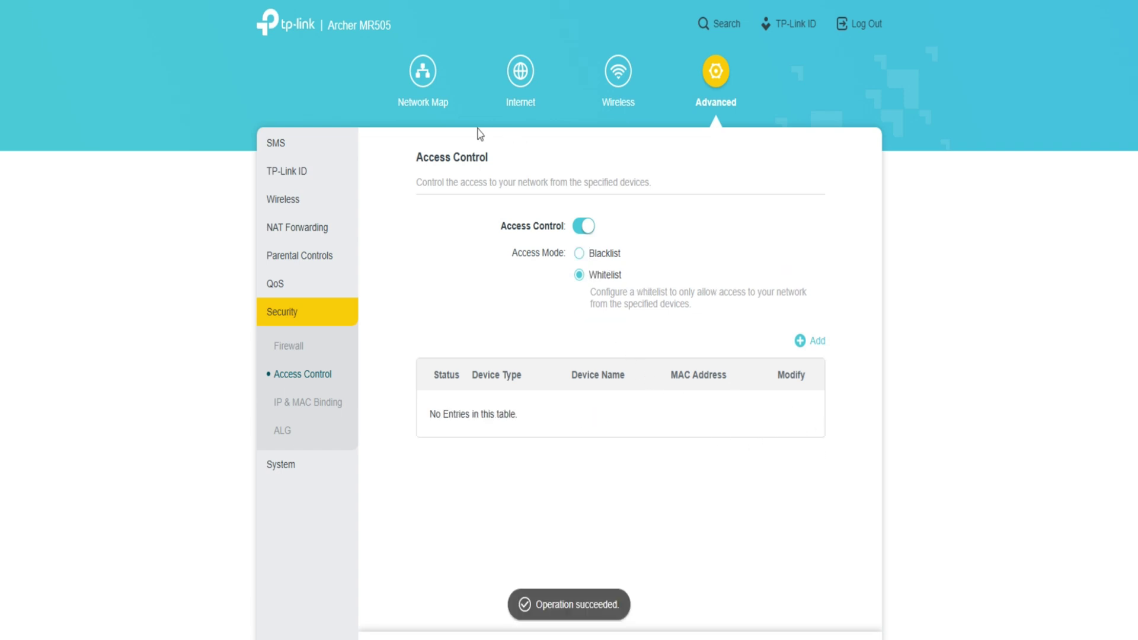
Return to the network map and check the list of connected clients
left_click(423, 72)
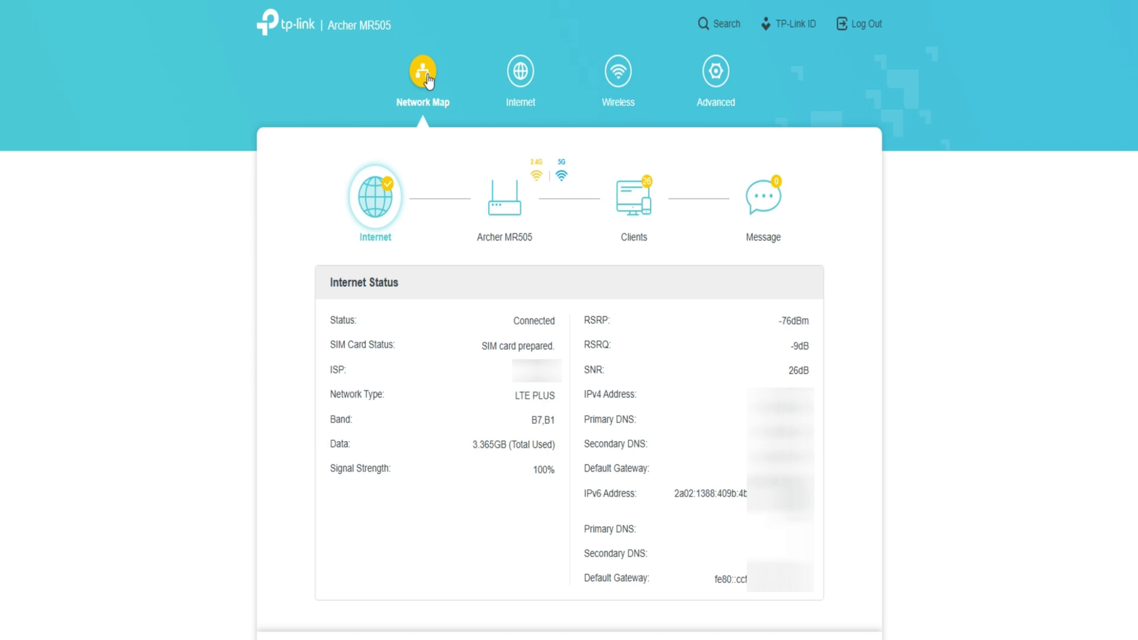
left_click(634, 199)
scroll(569, 486, "down", 2)
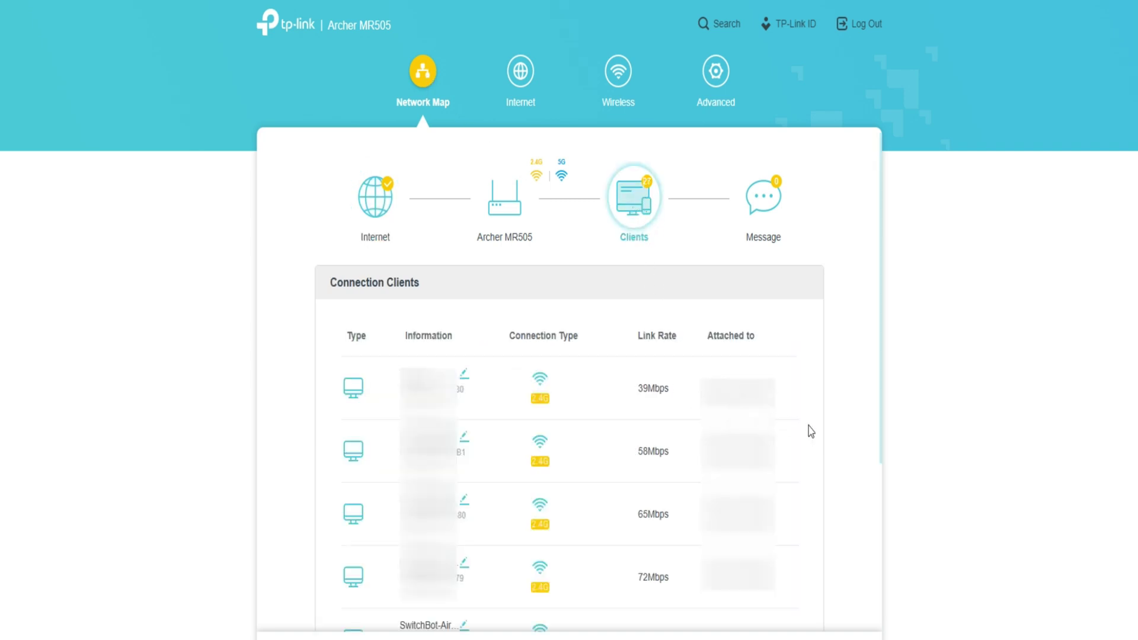
scroll(809, 427, "down", 15)
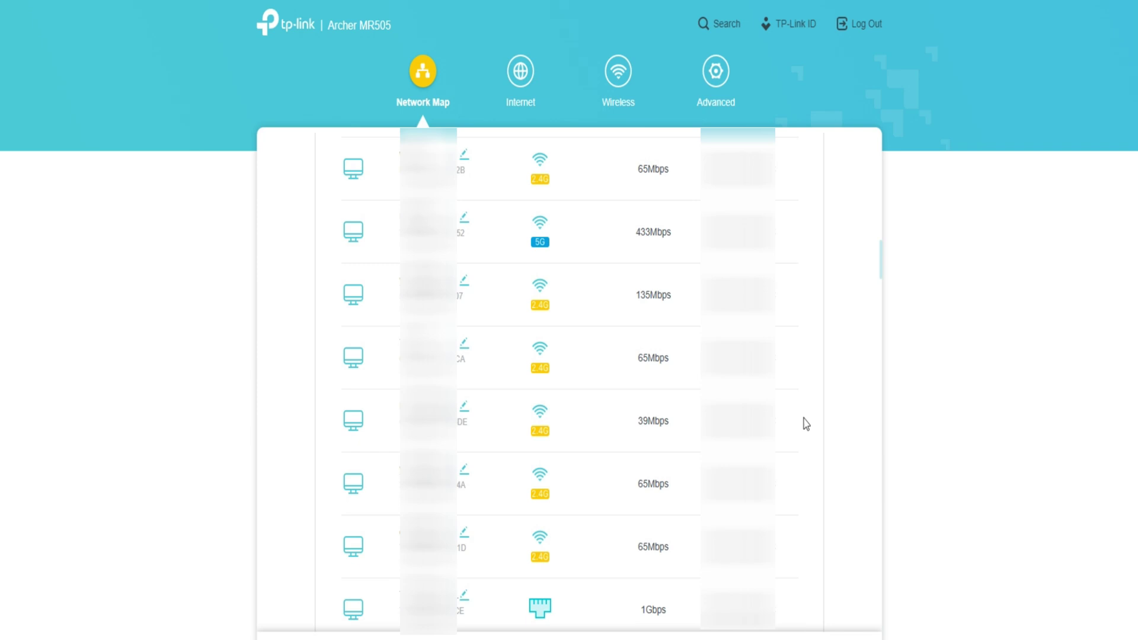
scroll(807, 425, "up", 10)
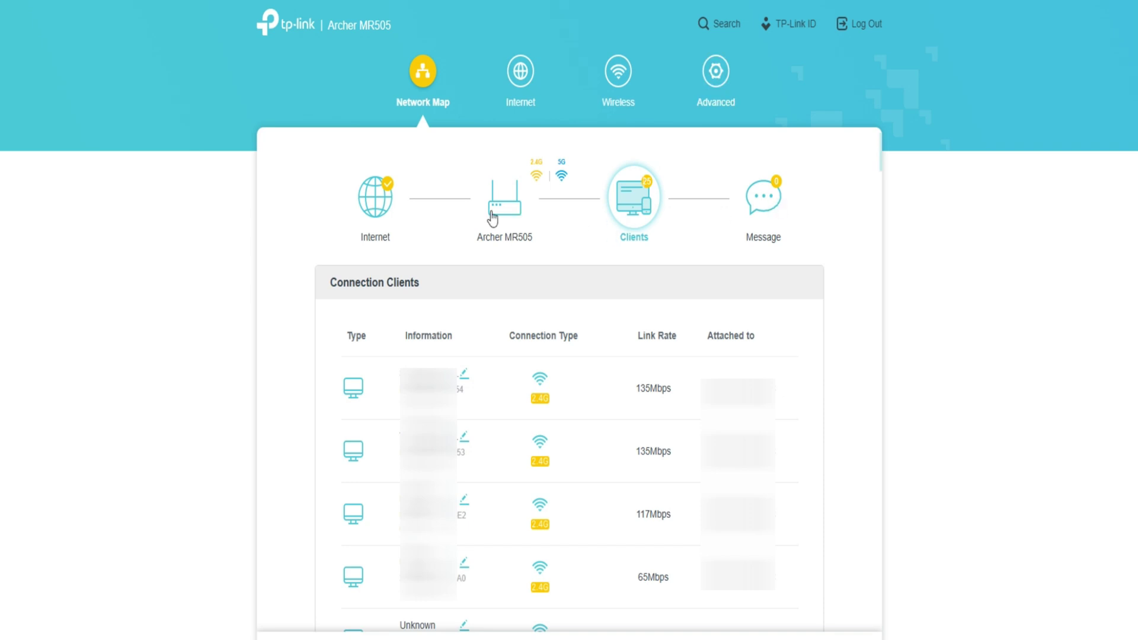
Look over the Advanced sections from SMS and TP-Link ID through Parental Controls, QoS, Security and System, plus the Internet connection settings
left_click(716, 72)
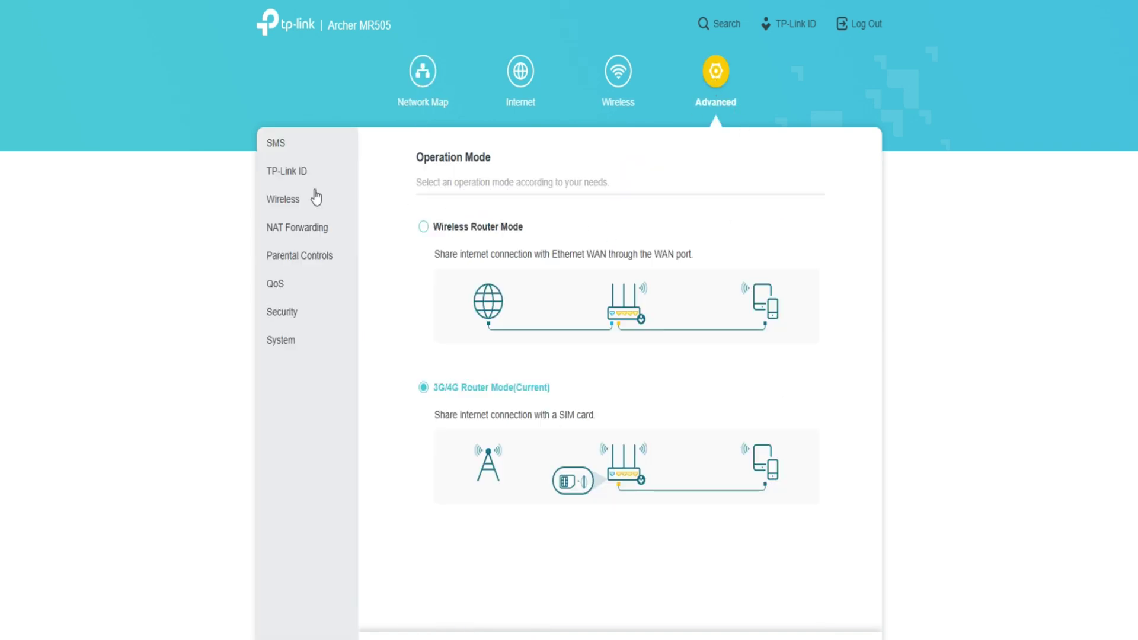
left_click(276, 148)
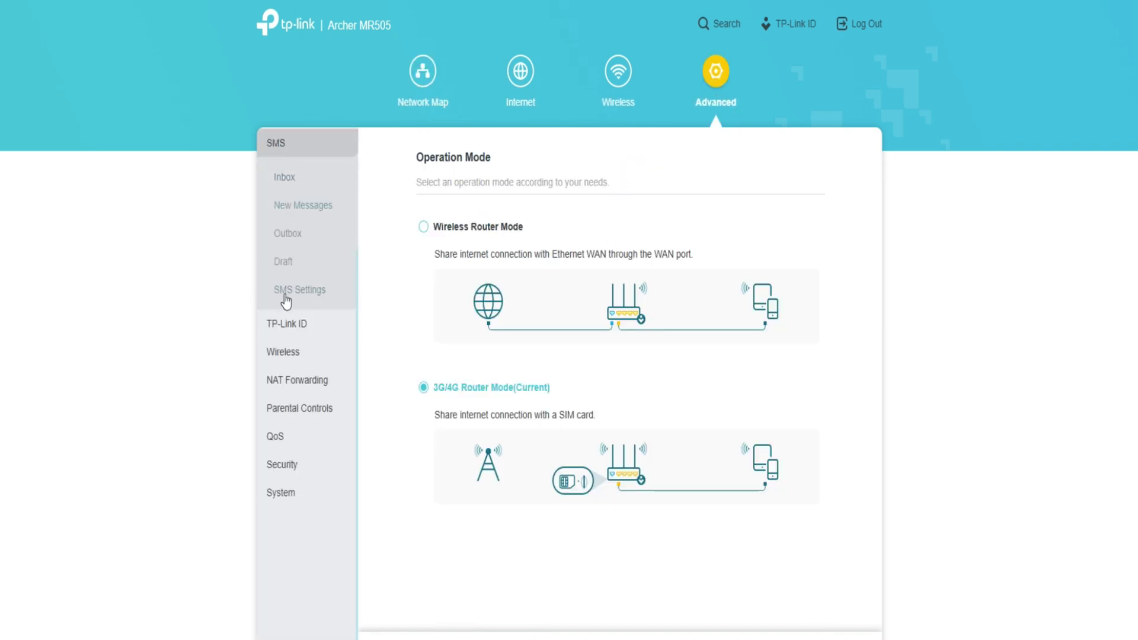
left_click(289, 326)
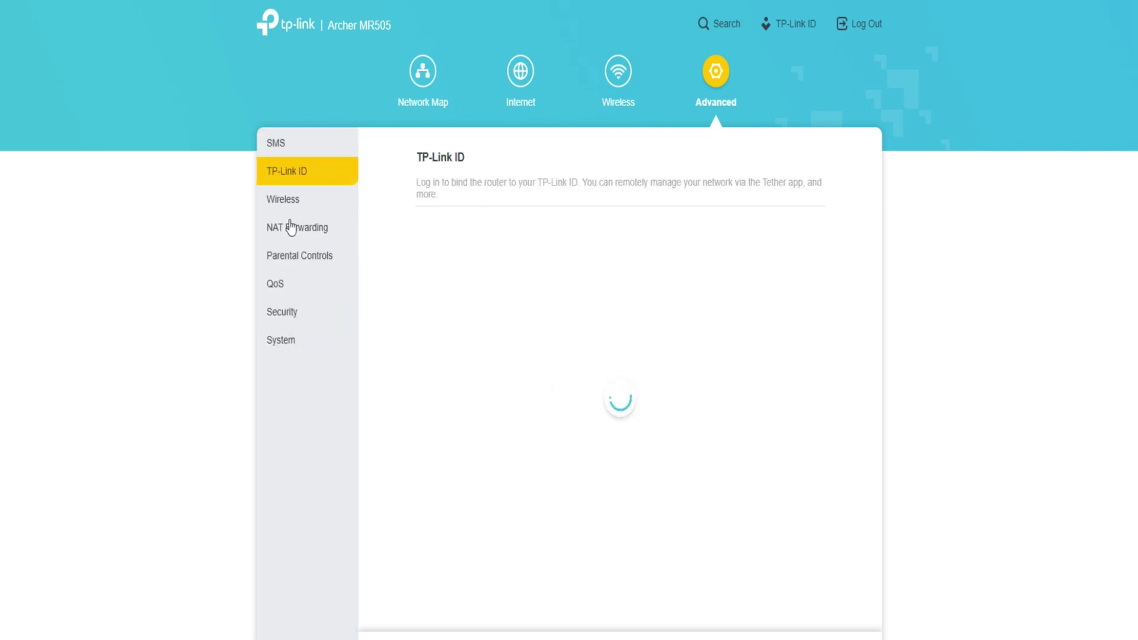
left_click(284, 201)
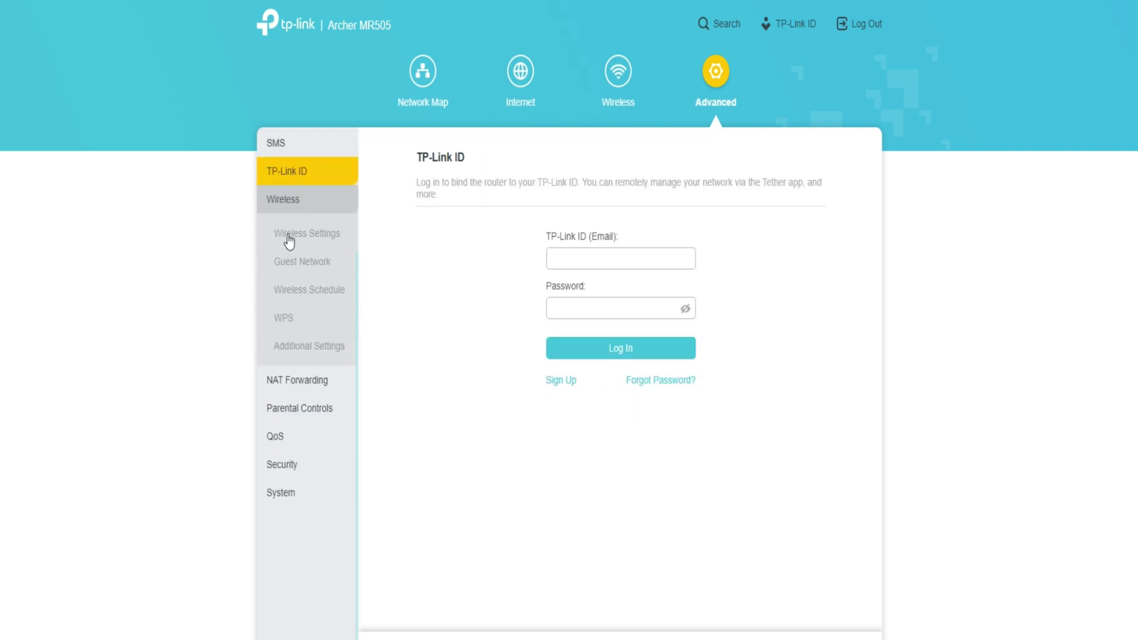
left_click(292, 377)
left_click(296, 388)
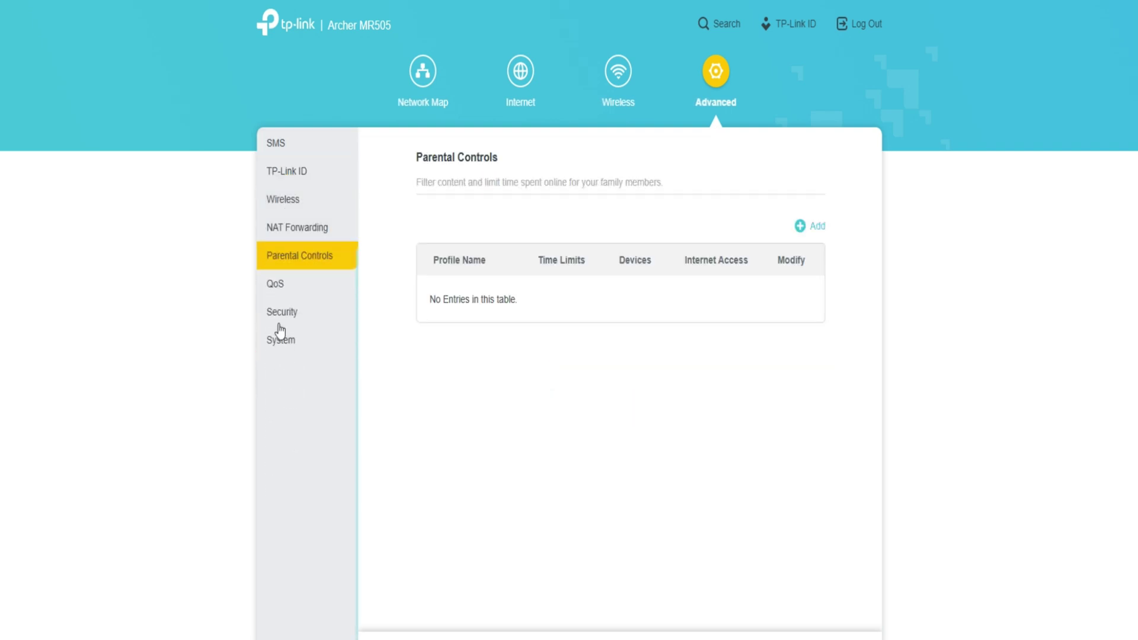
left_click(275, 289)
left_click(279, 314)
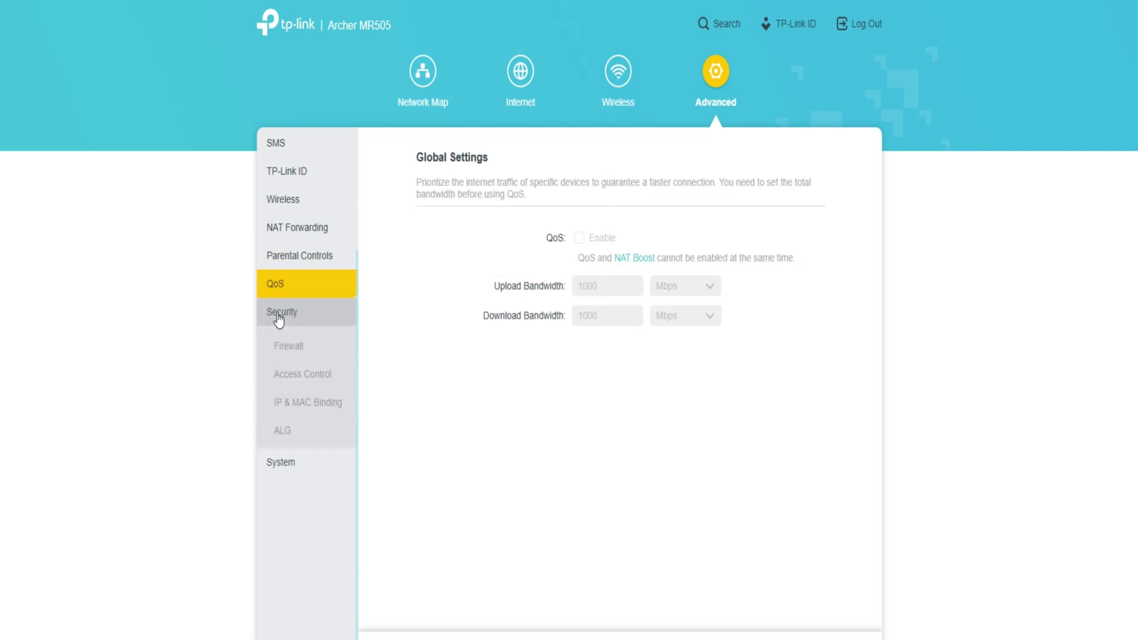
left_click(283, 462)
left_click(521, 84)
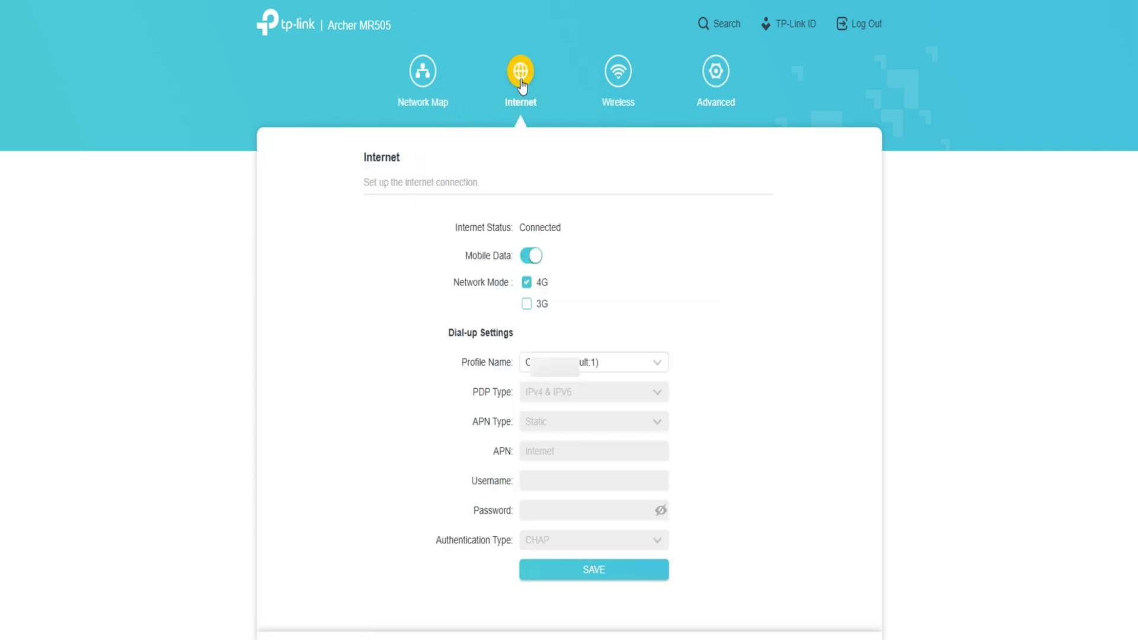